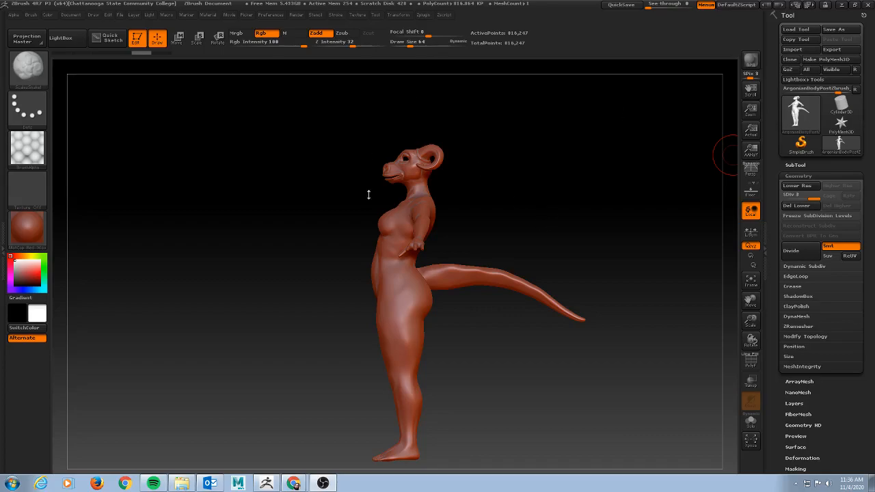
Frame the creature's upper body from the front and dock the Zplugin menu
{"action": "mouse_move", "coordinate": [512, 193]}
{"action": "left_mouse_down"}
{"action": "mouse_move", "coordinate": [538, 195]}
{"action": "mouse_move", "coordinate": [519, 175]}
{"action": "mouse_move", "coordinate": [543, 179]}
{"action": "mouse_move", "coordinate": [479, 181]}
{"action": "mouse_move", "coordinate": [544, 187]}
{"action": "mouse_move", "coordinate": [516, 182]}
{"action": "left_mouse_up"}
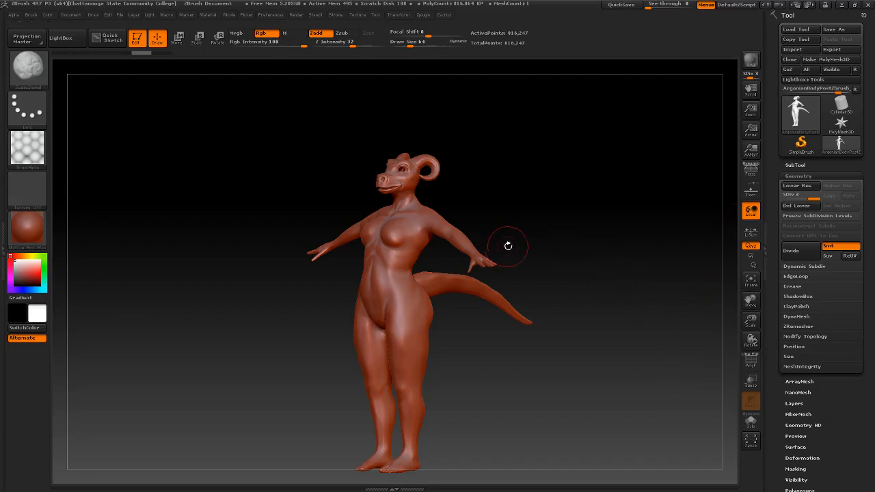
{"action": "right_click_drag", "start_coordinate": [499, 195], "coordinate": [547, 203], "text": "ctrl"}
{"action": "right_click_drag", "start_coordinate": [545, 172], "coordinate": [546, 244], "text": "alt"}
{"action": "mouse_move", "coordinate": [574, 219]}
{"action": "right_mouse_down"}
{"action": "mouse_move", "coordinate": [554, 215]}
{"action": "mouse_move", "coordinate": [568, 214]}
{"action": "right_mouse_up"}
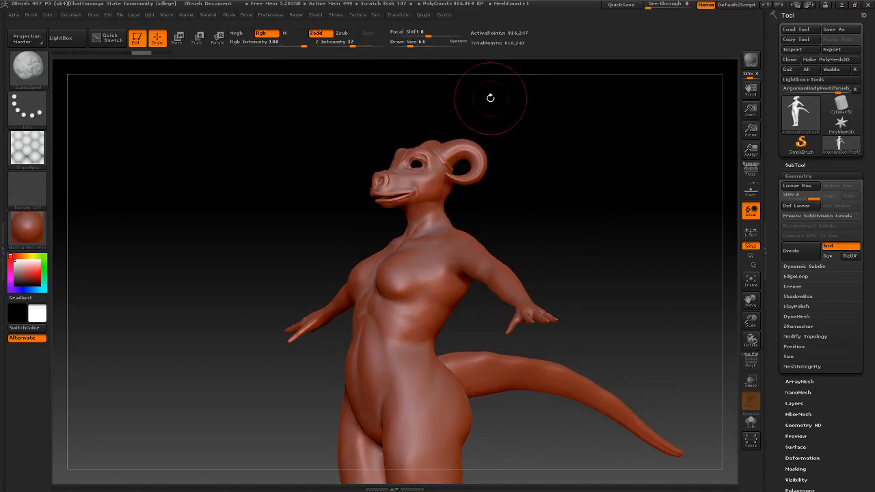
{"action": "left_click", "coordinate": [427, 16]}
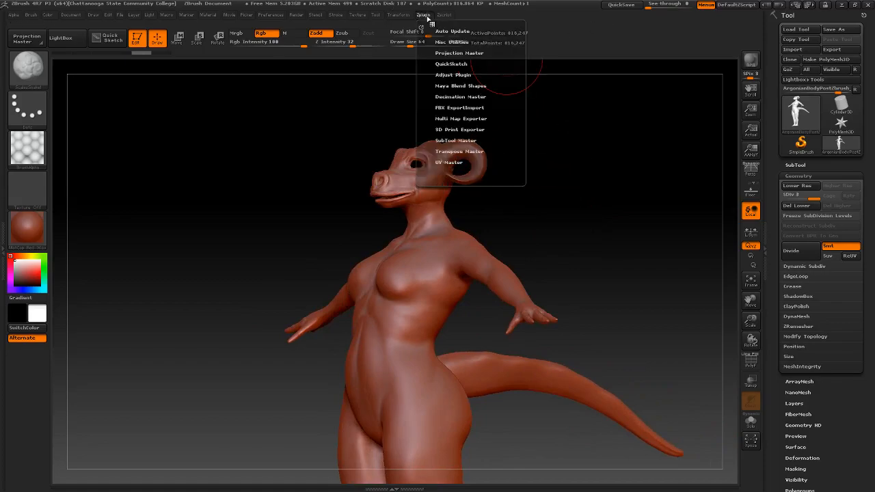
{"action": "left_click", "coordinate": [416, 26]}
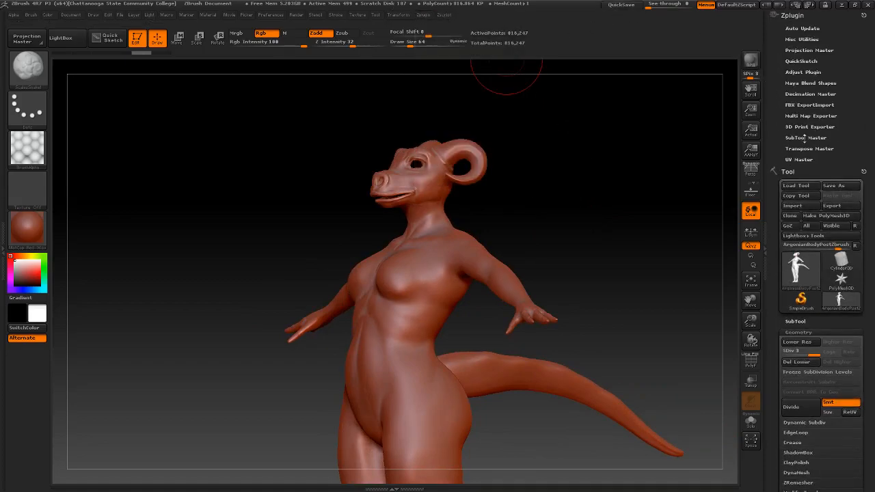
In UV Master, switch to a working clone and unwrap it from a front view
{"action": "left_click", "coordinate": [799, 159]}
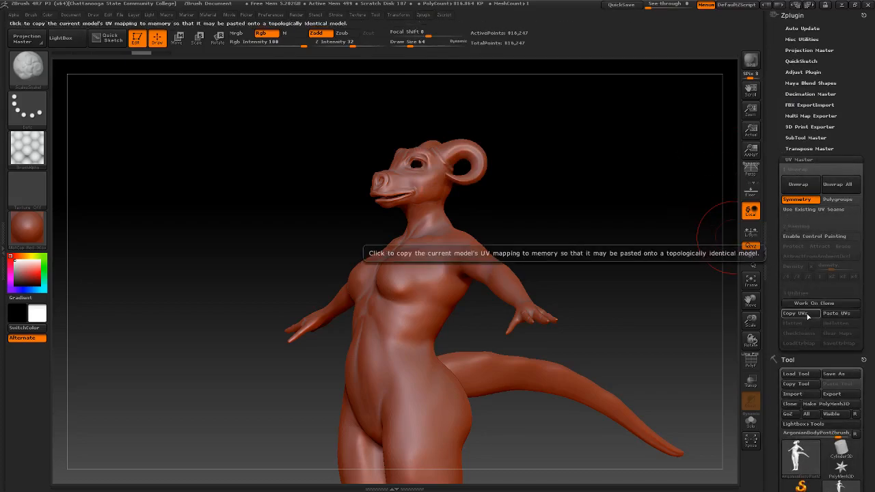
{"action": "left_click", "coordinate": [809, 304]}
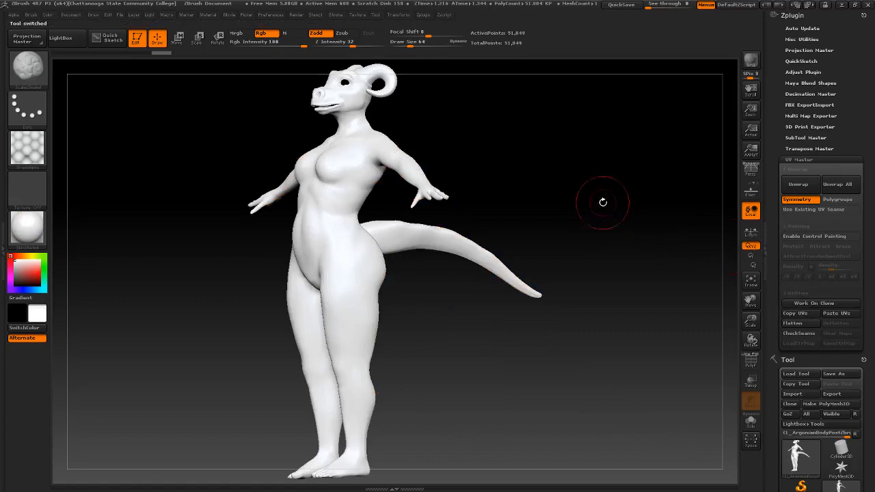
{"action": "left_click_drag", "start_coordinate": [467, 172], "coordinate": [553, 229]}
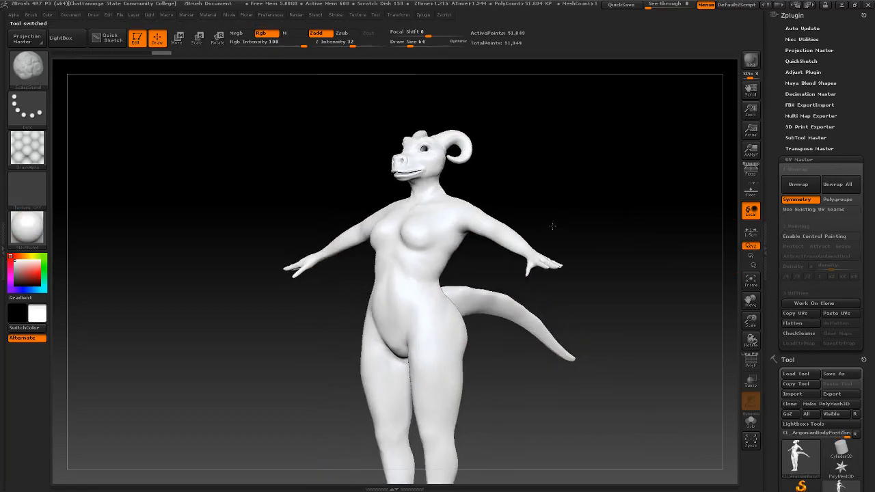
{"action": "left_click", "coordinate": [818, 184]}
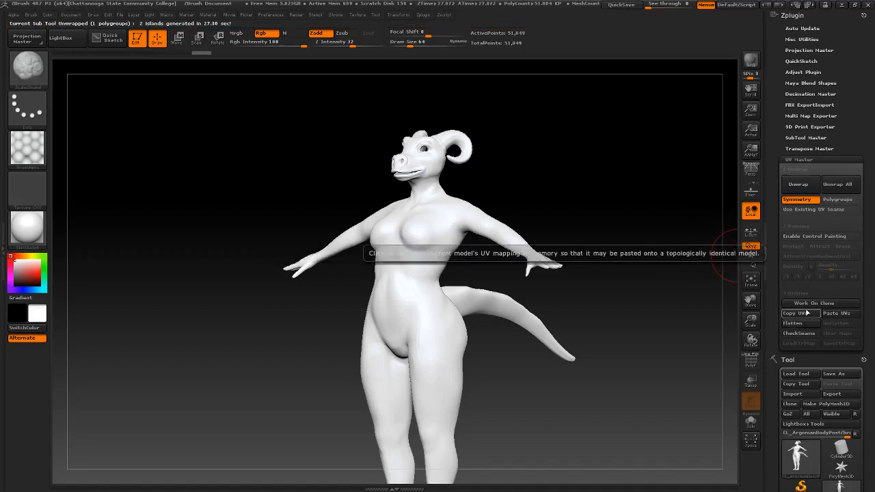
Turn on CheckSeams to show the unwrapped clone's seams as orange lines
{"action": "left_click", "coordinate": [799, 333]}
{"action": "mouse_move", "coordinate": [598, 231]}
{"action": "left_mouse_down"}
{"action": "mouse_move", "coordinate": [592, 220]}
{"action": "mouse_move", "coordinate": [627, 221]}
{"action": "mouse_move", "coordinate": [544, 219]}
{"action": "mouse_move", "coordinate": [602, 221]}
{"action": "left_mouse_up"}
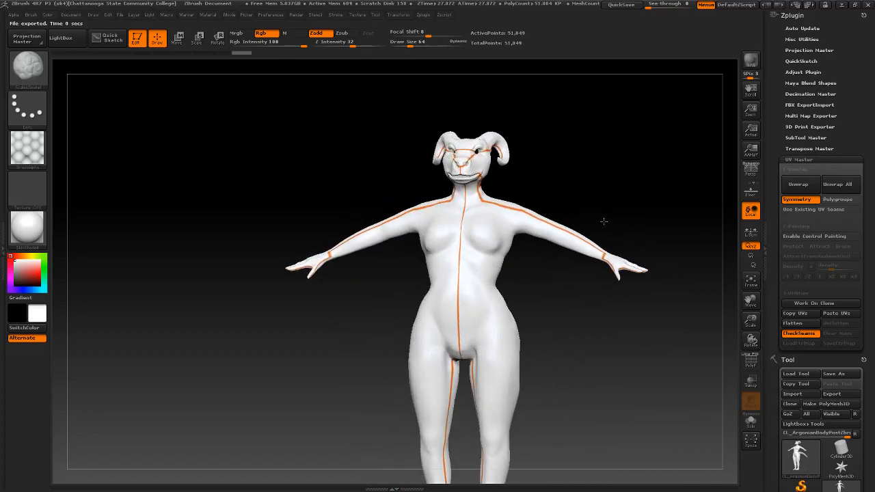
Zoom onto the head, hide the seams, and enable Control Painting in Protect mode
{"action": "left_click_drag", "start_coordinate": [595, 186], "coordinate": [592, 192], "text": "alt"}
{"action": "right_click_drag", "start_coordinate": [592, 191], "coordinate": [633, 185], "text": "ctrl"}
{"action": "mouse_move", "coordinate": [623, 107]}
{"action": "left_mouse_down", "text": "alt"}
{"action": "mouse_move", "coordinate": [622, 176]}
{"action": "mouse_move", "coordinate": [588, 276]}
{"action": "mouse_move", "coordinate": [592, 266]}
{"action": "left_mouse_up", "text": "alt"}
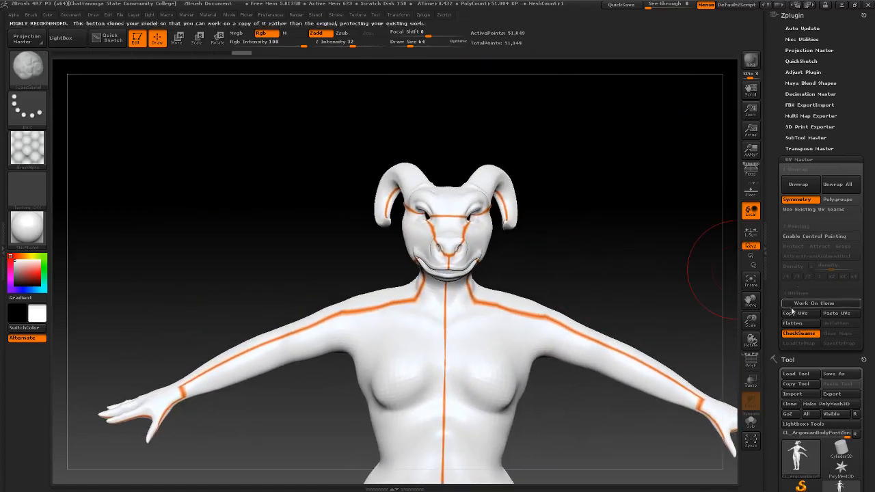
{"action": "left_click", "coordinate": [804, 335]}
{"action": "left_click", "coordinate": [814, 236]}
{"action": "left_click", "coordinate": [793, 247]}
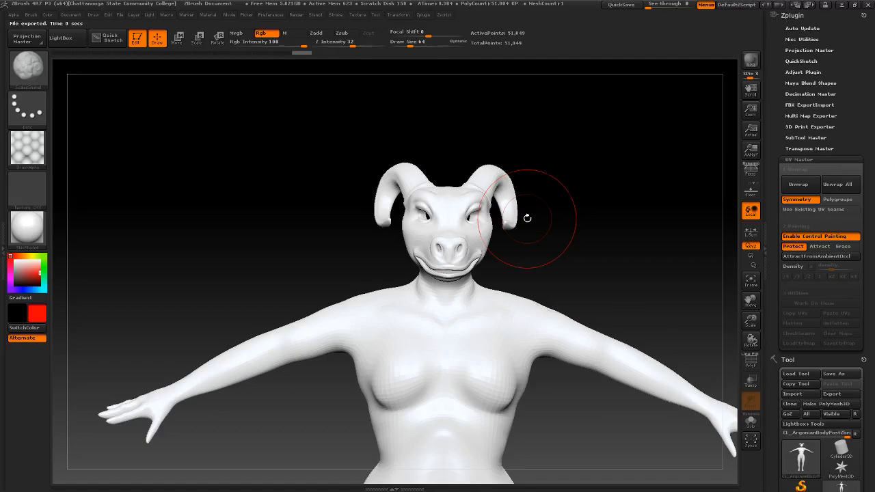
Paint red Protect over the face from brow to snout, using Draw Size 39 for the snout
{"action": "mouse_move", "coordinate": [459, 202]}
{"action": "left_mouse_down"}
{"action": "mouse_move", "coordinate": [441, 222]}
{"action": "mouse_move", "coordinate": [454, 232]}
{"action": "left_mouse_up"}
{"action": "mouse_move", "coordinate": [615, 220]}
{"action": "left_mouse_down"}
{"action": "mouse_move", "coordinate": [575, 232]}
{"action": "mouse_move", "coordinate": [606, 212]}
{"action": "left_mouse_up"}
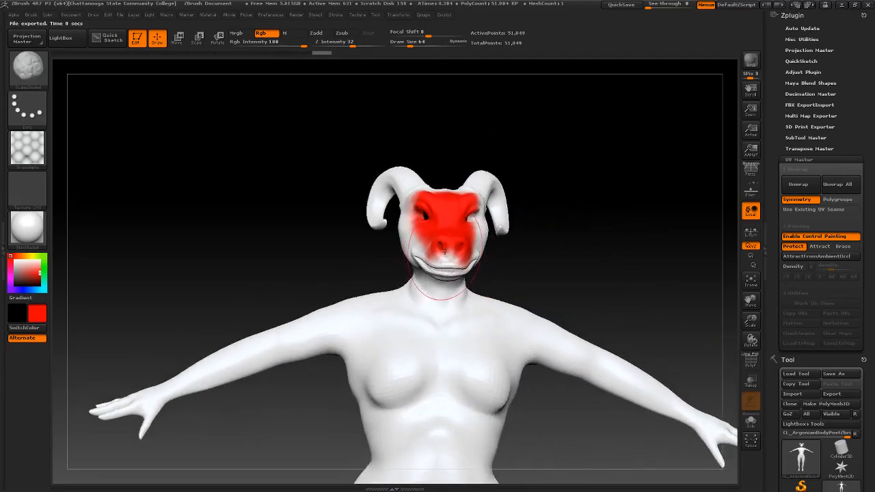
{"action": "key", "text": "space"}
{"action": "left_click_drag", "start_coordinate": [444, 253], "coordinate": [460, 257]}
{"action": "mouse_move", "coordinate": [552, 265]}
{"action": "left_mouse_down"}
{"action": "mouse_move", "coordinate": [629, 289]}
{"action": "mouse_move", "coordinate": [568, 274]}
{"action": "mouse_move", "coordinate": [600, 260]}
{"action": "mouse_move", "coordinate": [604, 274]}
{"action": "mouse_move", "coordinate": [541, 179]}
{"action": "mouse_move", "coordinate": [383, 202]}
{"action": "mouse_move", "coordinate": [580, 198]}
{"action": "left_mouse_up"}
{"action": "left_click_drag", "start_coordinate": [502, 181], "coordinate": [588, 215], "text": "alt"}
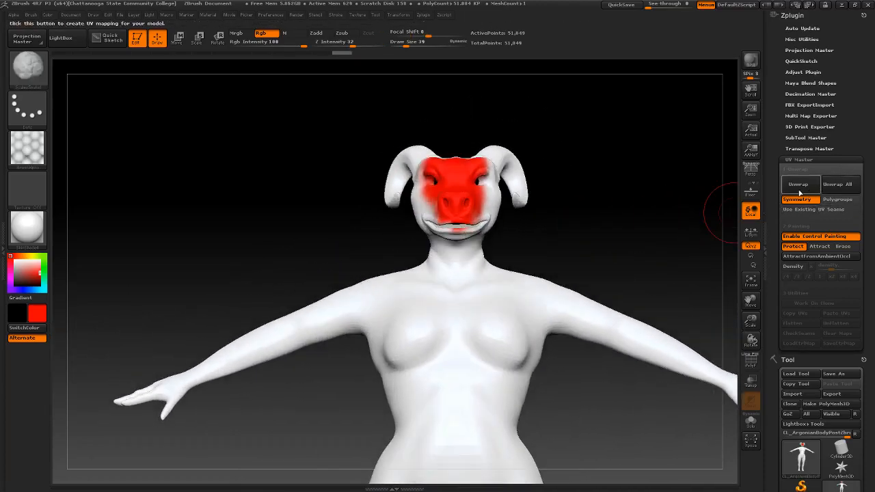
Re-run Unwrap with the face protected, yielding 1 UV island in 20.32 seconds
{"action": "left_click", "coordinate": [790, 186]}
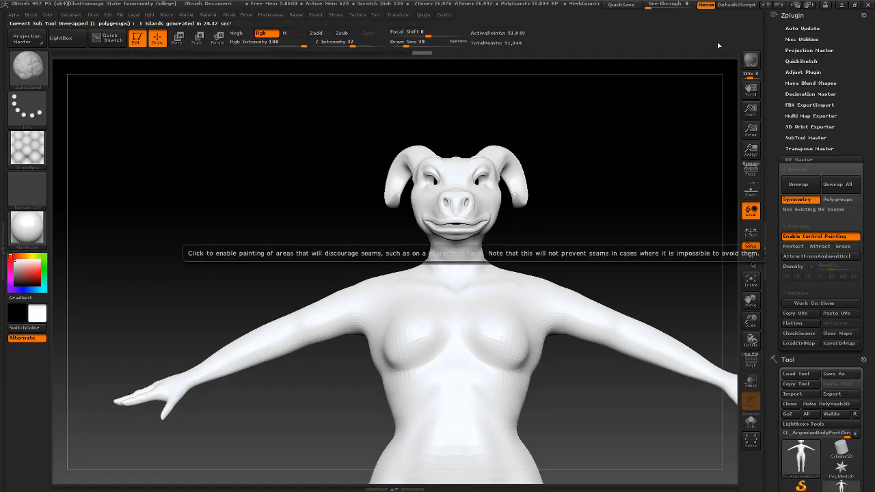
Disable Control Painting, show CheckSeams, and zoom in on the snout and neck seams
{"action": "left_click", "coordinate": [804, 237]}
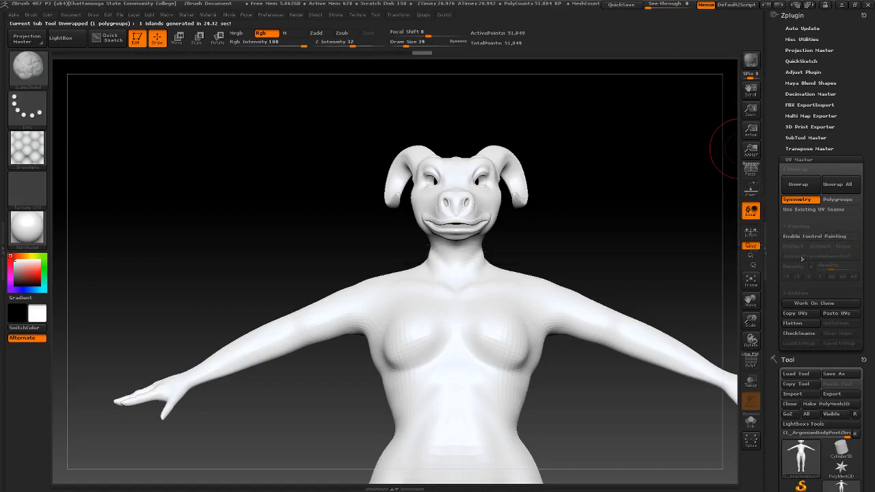
{"action": "left_click", "coordinate": [801, 333]}
{"action": "left_click_drag", "start_coordinate": [645, 237], "coordinate": [600, 226]}
{"action": "right_click_drag", "start_coordinate": [357, 205], "coordinate": [545, 219], "text": "ctrl"}
{"action": "mouse_move", "coordinate": [441, 218]}
{"action": "left_mouse_down"}
{"action": "mouse_move", "coordinate": [426, 216]}
{"action": "mouse_move", "coordinate": [422, 207]}
{"action": "mouse_move", "coordinate": [434, 210]}
{"action": "mouse_move", "coordinate": [424, 198]}
{"action": "mouse_move", "coordinate": [439, 200]}
{"action": "mouse_move", "coordinate": [426, 207]}
{"action": "mouse_move", "coordinate": [437, 214]}
{"action": "mouse_move", "coordinate": [495, 209]}
{"action": "mouse_move", "coordinate": [457, 217]}
{"action": "left_mouse_up"}
Check the seams on the clone's back, then Flatten its UV map into one mirrored island
{"action": "right_click_drag", "start_coordinate": [458, 217], "coordinate": [256, 213]}
{"action": "right_click_drag", "start_coordinate": [483, 227], "coordinate": [410, 153], "text": "alt"}
{"action": "left_click_drag", "start_coordinate": [410, 153], "coordinate": [517, 216]}
{"action": "left_click_drag", "start_coordinate": [592, 166], "coordinate": [556, 187], "text": "alt"}
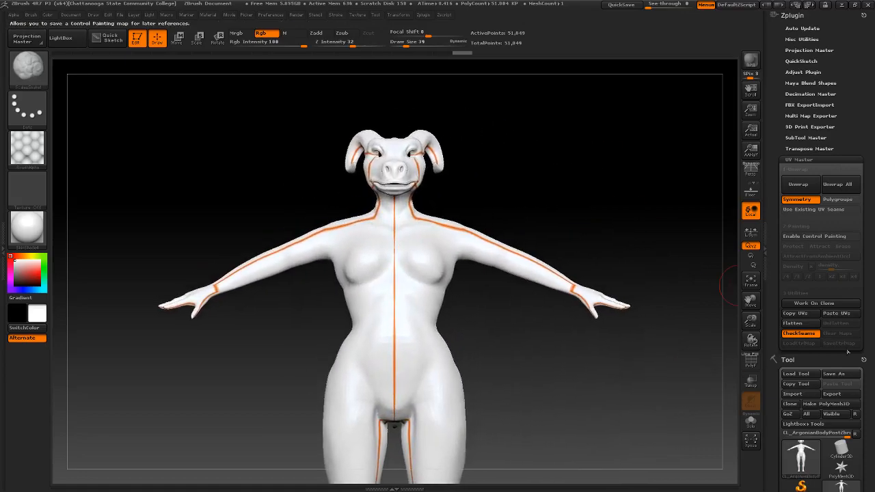
{"action": "left_click", "coordinate": [793, 323]}
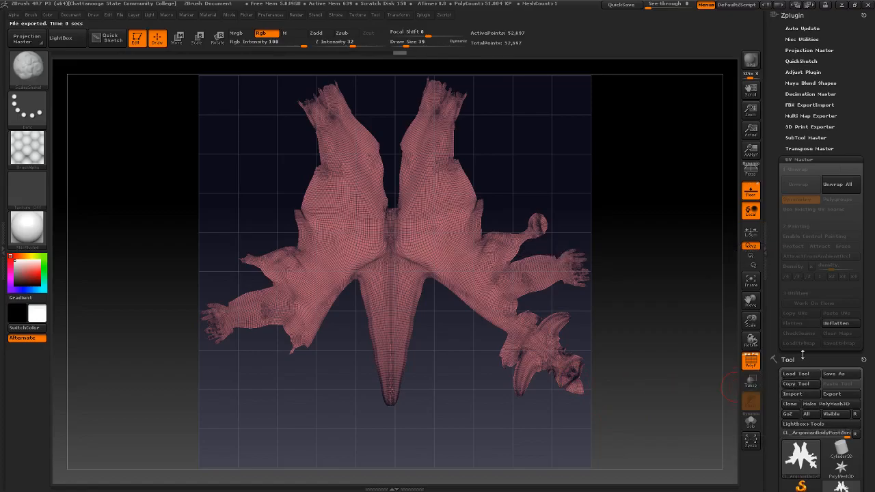
Unflatten the clone, inspect its head and neck seams, then return to a front view
{"action": "left_click", "coordinate": [836, 323]}
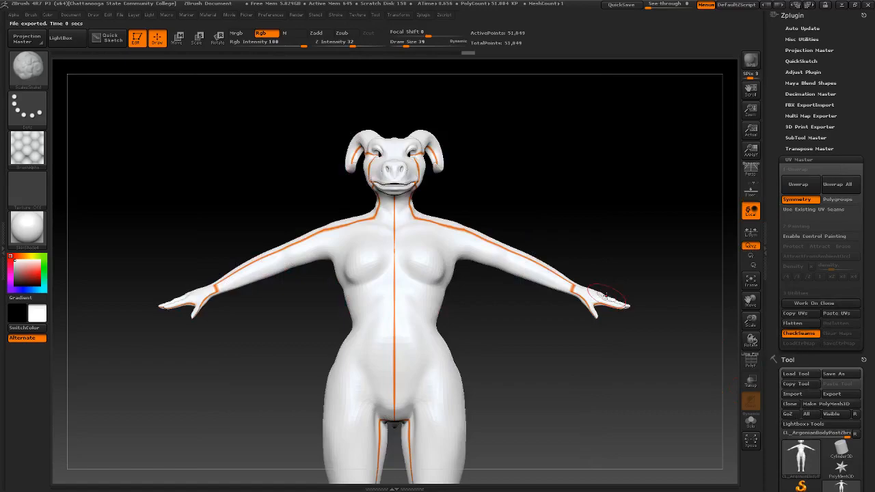
{"action": "left_click_drag", "start_coordinate": [570, 201], "coordinate": [535, 199]}
{"action": "mouse_move", "coordinate": [535, 199]}
{"action": "right_mouse_down", "text": "ctrl"}
{"action": "mouse_move", "coordinate": [622, 216]}
{"action": "mouse_move", "coordinate": [692, 244]}
{"action": "right_mouse_up", "text": "ctrl"}
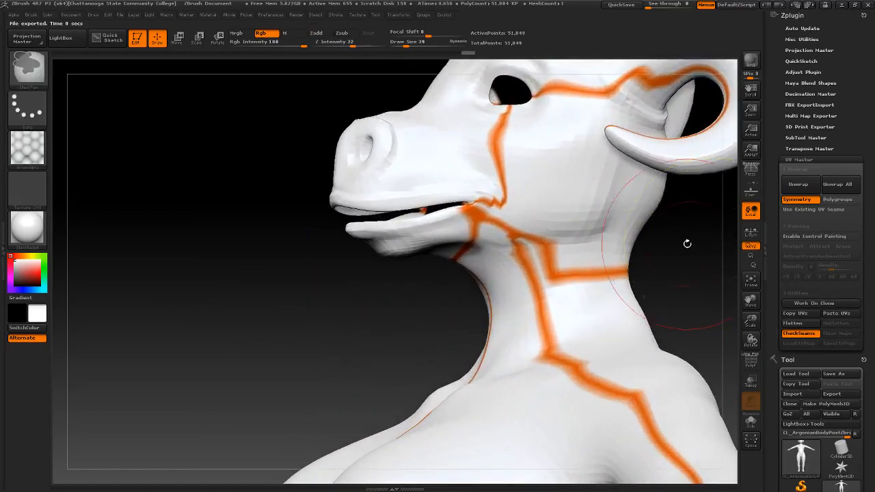
{"action": "left_click_drag", "start_coordinate": [283, 303], "coordinate": [223, 285], "text": "alt"}
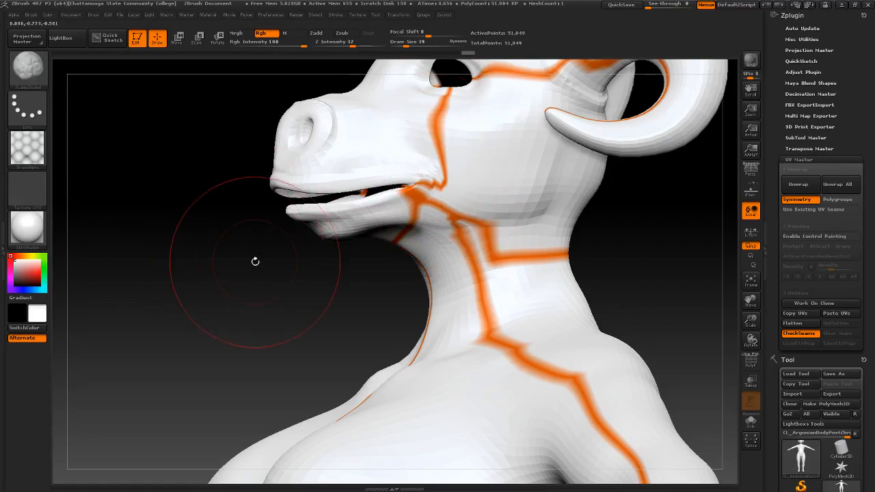
{"action": "mouse_move", "coordinate": [257, 280]}
{"action": "right_mouse_down", "text": "ctrl"}
{"action": "mouse_move", "coordinate": [218, 245]}
{"action": "mouse_move", "coordinate": [246, 254]}
{"action": "right_mouse_up", "text": "ctrl"}
{"action": "right_click_drag", "start_coordinate": [229, 177], "coordinate": [302, 220], "text": "alt"}
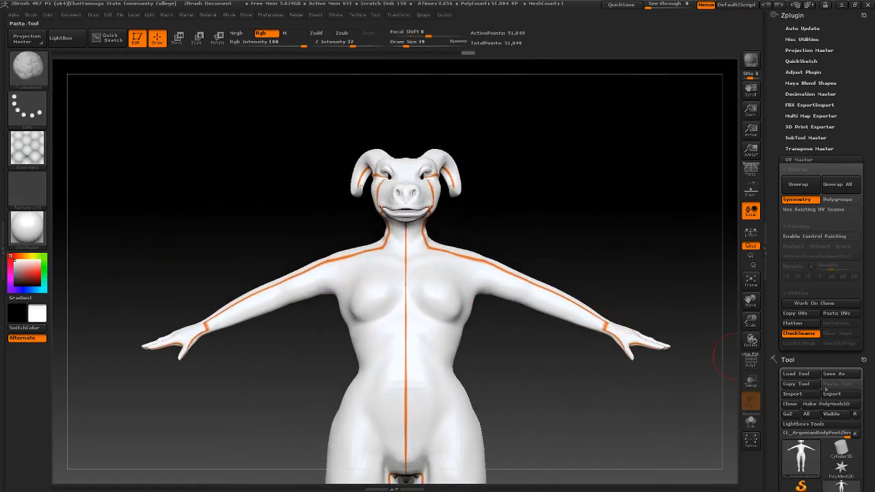
Copy the clone's UVs and paste them onto the original 816,247-point creature mesh
{"action": "left_click", "coordinate": [809, 315]}
{"action": "scroll", "coordinate": [821, 410], "scroll_direction": "down", "scroll_amount": 3}
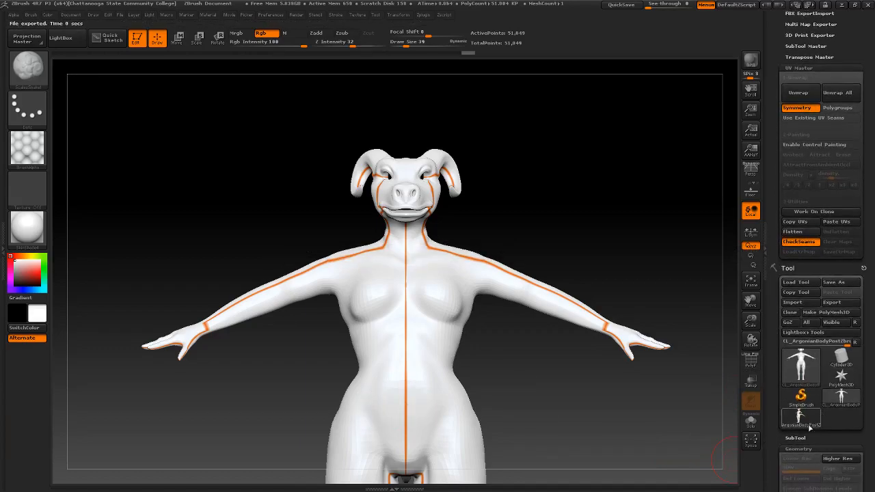
{"action": "left_click", "coordinate": [842, 395]}
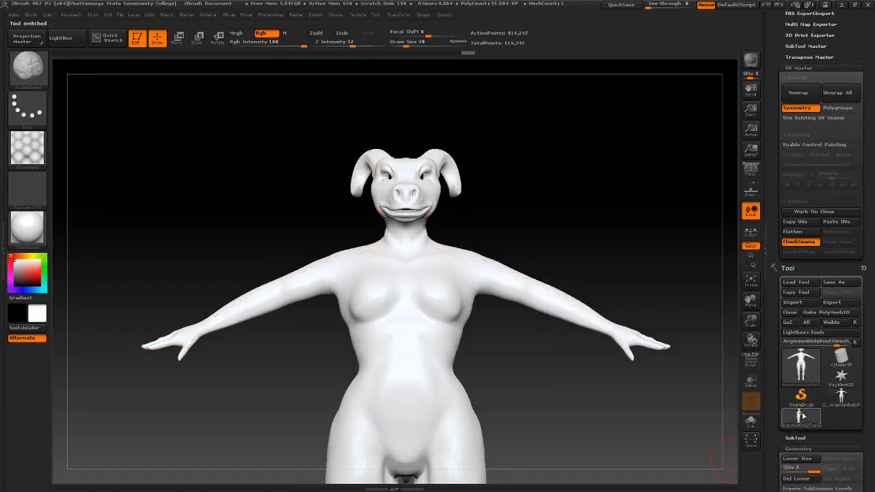
{"action": "mouse_move", "coordinate": [809, 419]}
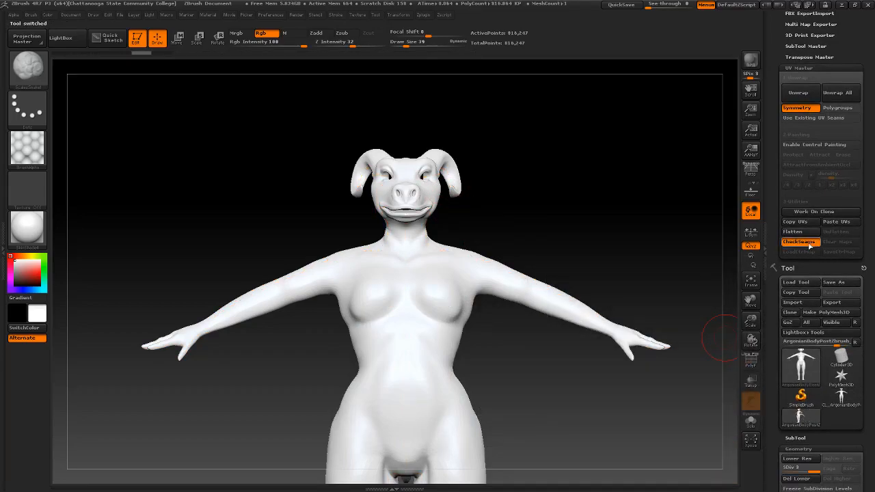
{"action": "left_click", "coordinate": [836, 222]}
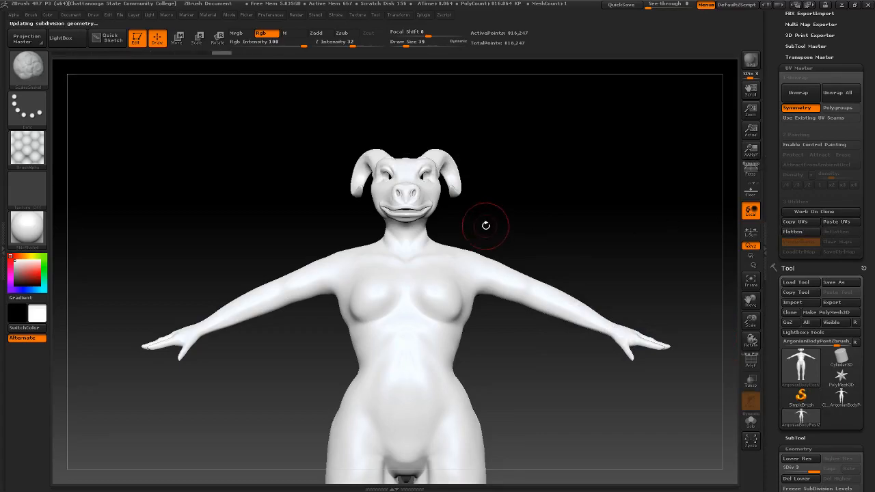
{"action": "mouse_move", "coordinate": [530, 202]}
{"action": "left_mouse_down"}
{"action": "mouse_move", "coordinate": [578, 227]}
{"action": "mouse_move", "coordinate": [545, 231]}
{"action": "left_mouse_up"}
{"action": "left_click_drag", "start_coordinate": [609, 240], "coordinate": [536, 226], "text": "alt"}
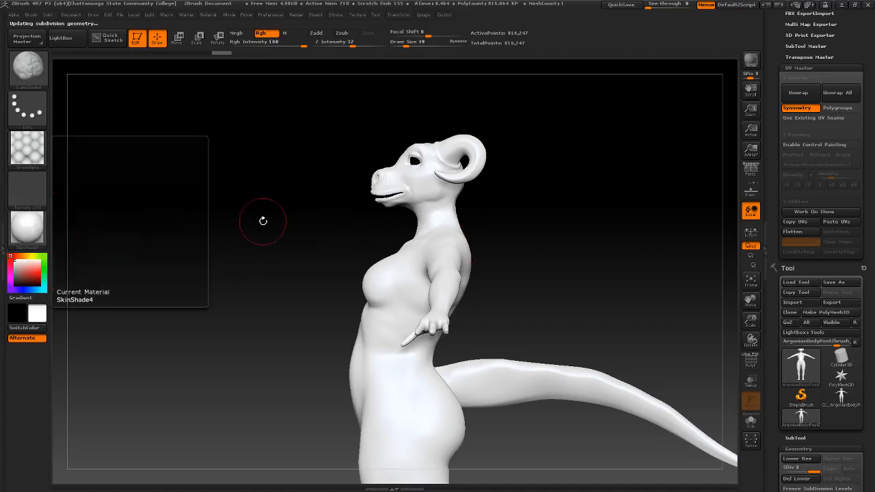
Expand UV Map > Create in the Tool palette, then open the Polypaint sub-palette
{"action": "scroll", "coordinate": [870, 191], "scroll_direction": "down", "scroll_amount": 10}
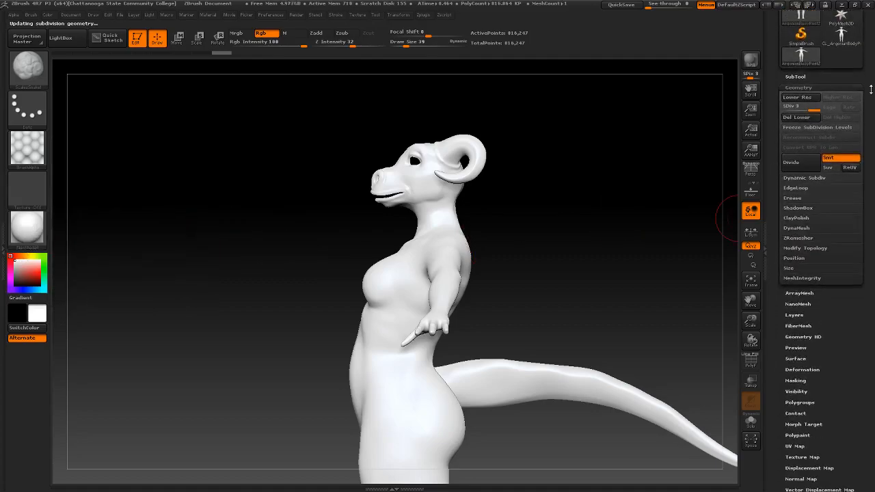
{"action": "scroll", "coordinate": [850, 253], "scroll_direction": "down", "scroll_amount": 1}
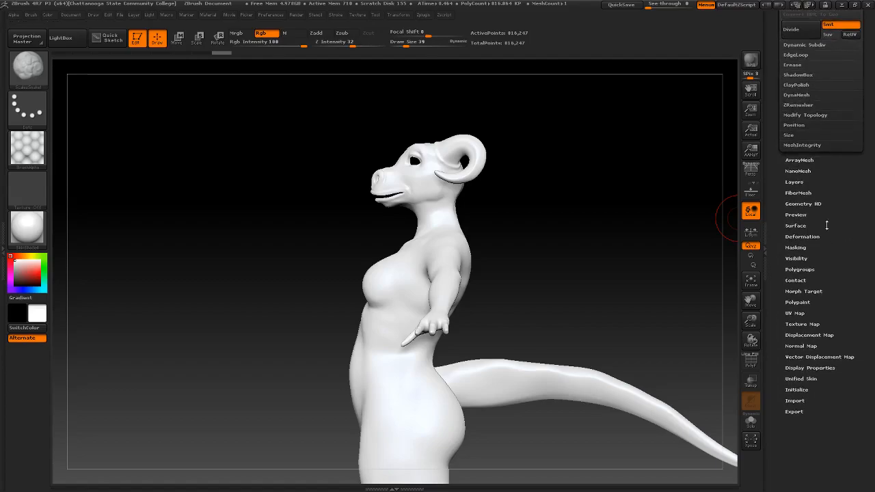
{"action": "left_click", "coordinate": [802, 314]}
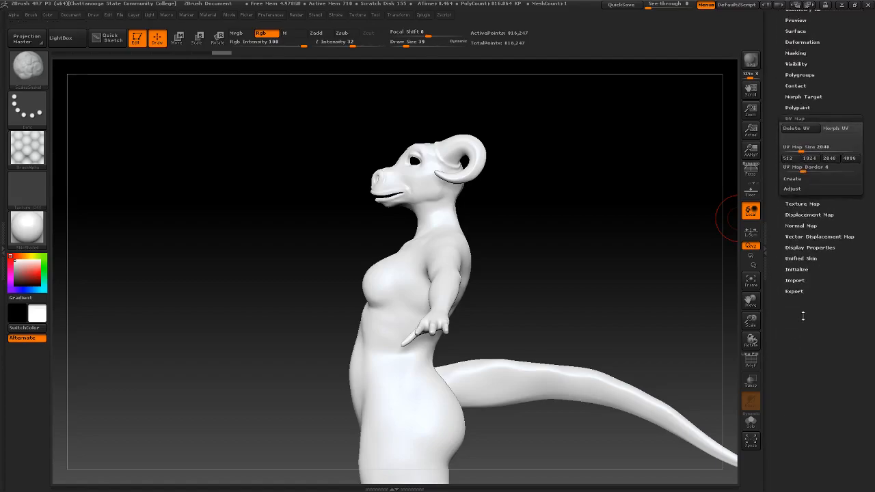
{"action": "left_click", "coordinate": [793, 179]}
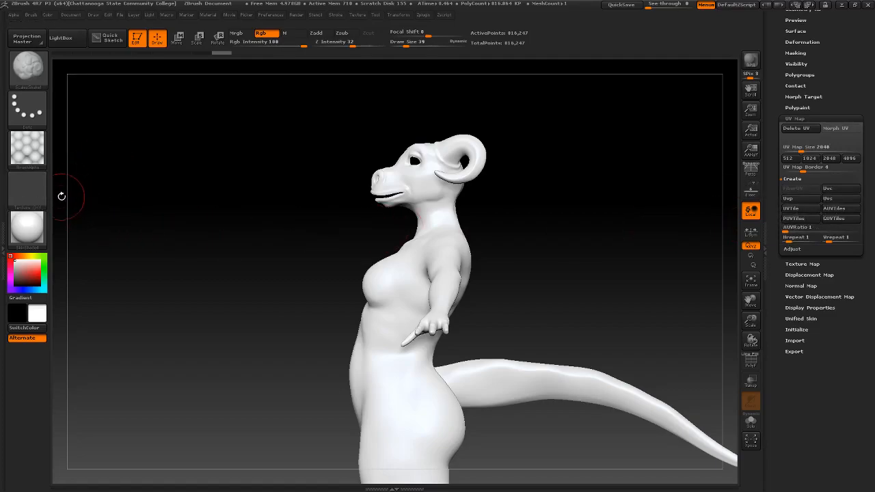
{"action": "left_click_drag", "start_coordinate": [835, 37], "coordinate": [835, 157]}
{"action": "left_click", "coordinate": [795, 227]}
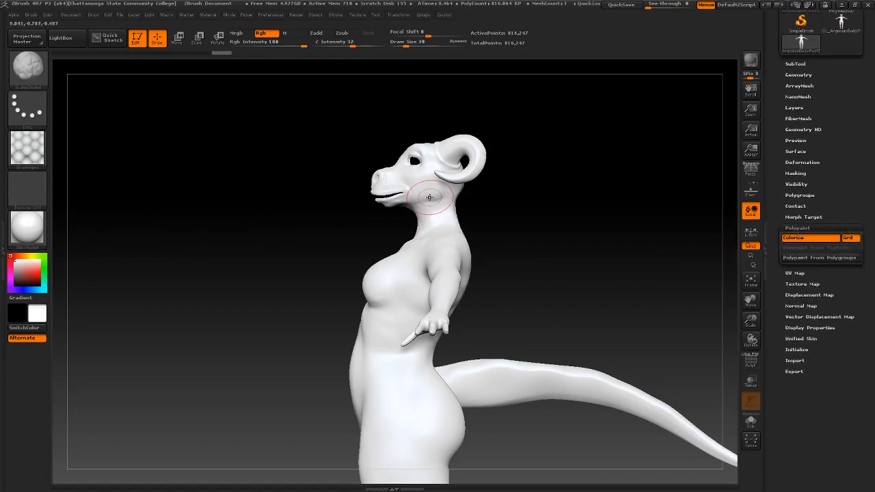
Inspect the white creature from back, side and front, then expand Tool > Geometry
{"action": "left_click_drag", "start_coordinate": [366, 198], "coordinate": [241, 180]}
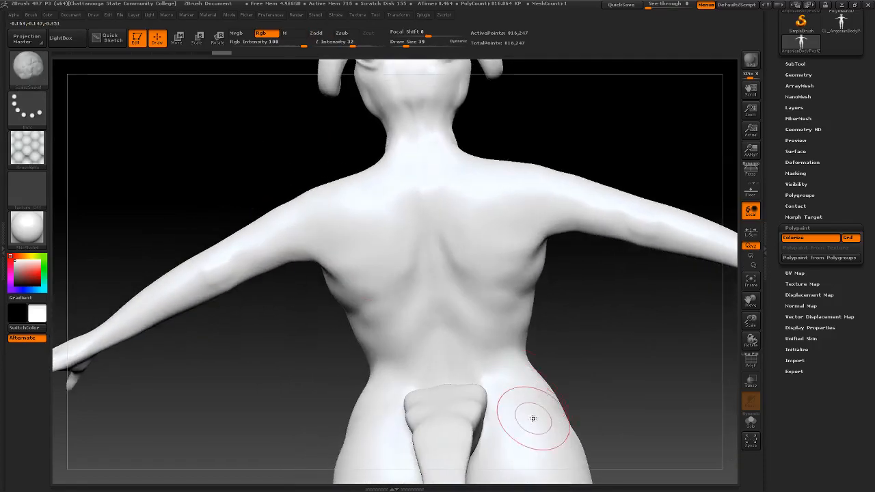
{"action": "left_click_drag", "start_coordinate": [248, 121], "coordinate": [213, 239]}
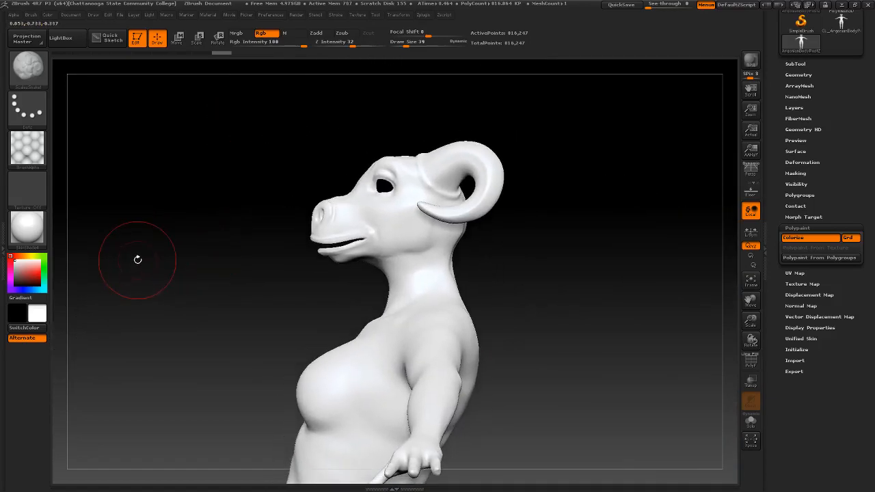
{"action": "left_click_drag", "start_coordinate": [132, 255], "coordinate": [162, 264]}
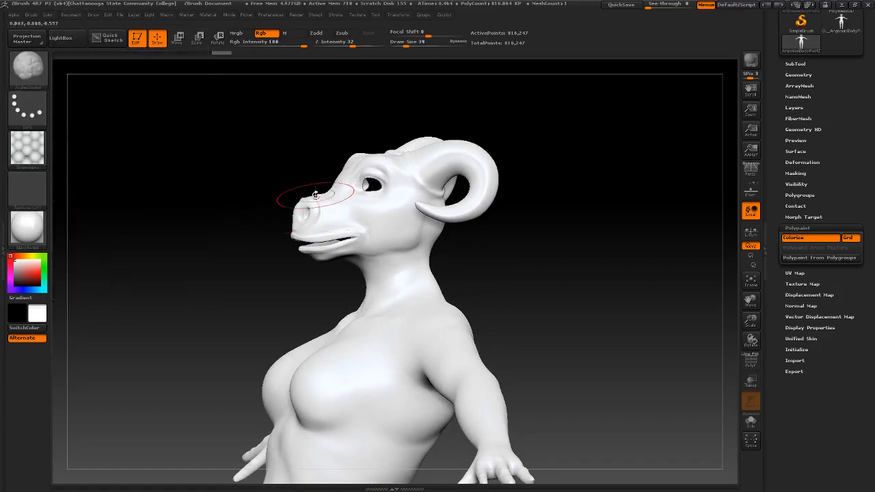
{"action": "left_click_drag", "start_coordinate": [555, 264], "coordinate": [567, 258]}
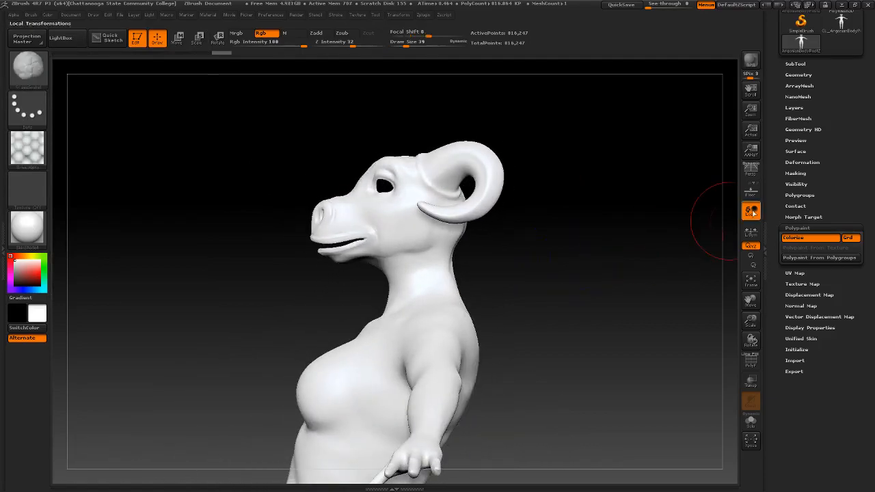
{"action": "left_click", "coordinate": [805, 76]}
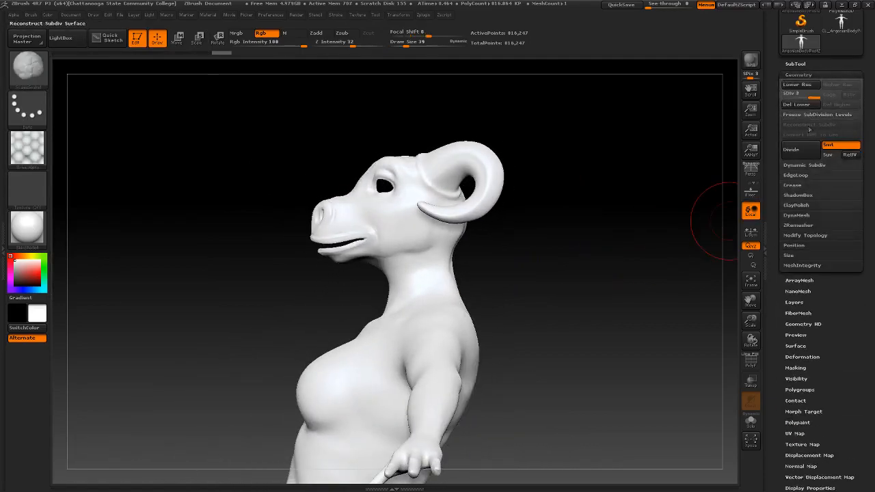
{"action": "mouse_move", "coordinate": [809, 98]}
{"action": "left_mouse_down"}
{"action": "mouse_move", "coordinate": [786, 94]}
{"action": "mouse_move", "coordinate": [821, 96]}
{"action": "left_mouse_up"}
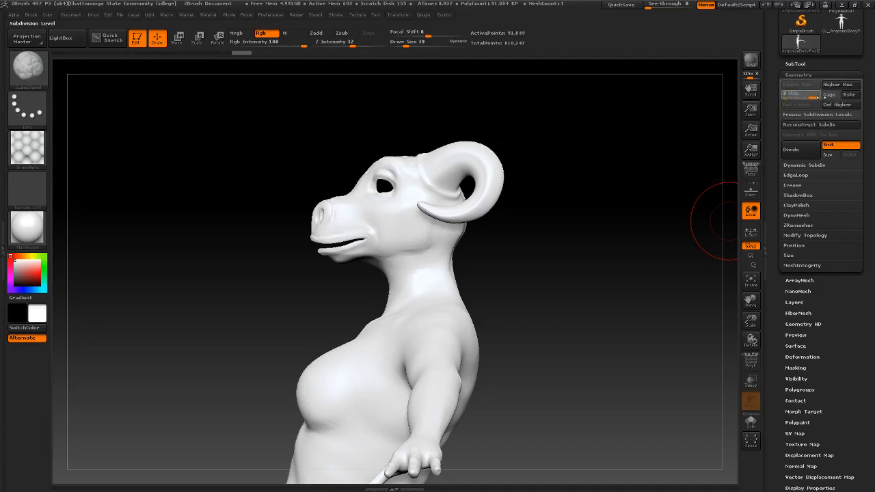
{"action": "left_click_drag", "start_coordinate": [857, 323], "coordinate": [840, 257]}
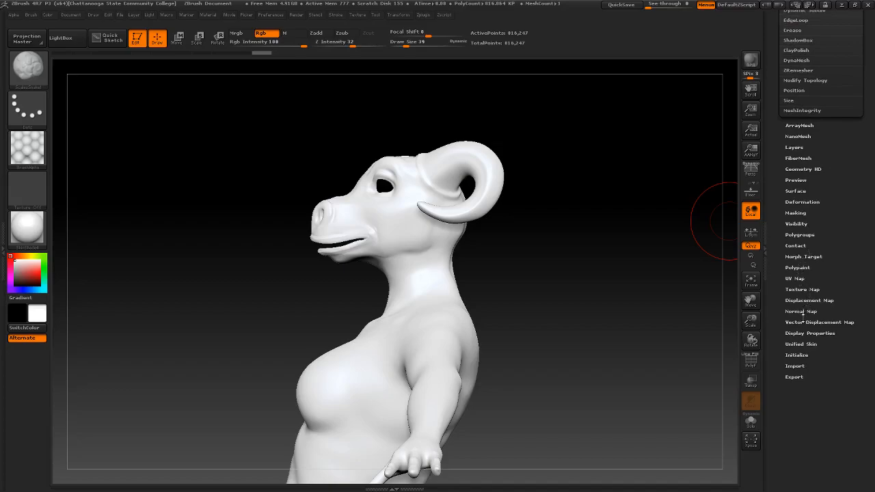
Create a new blank texture map for the creature, then hide the texture display
{"action": "left_click", "coordinate": [803, 289]}
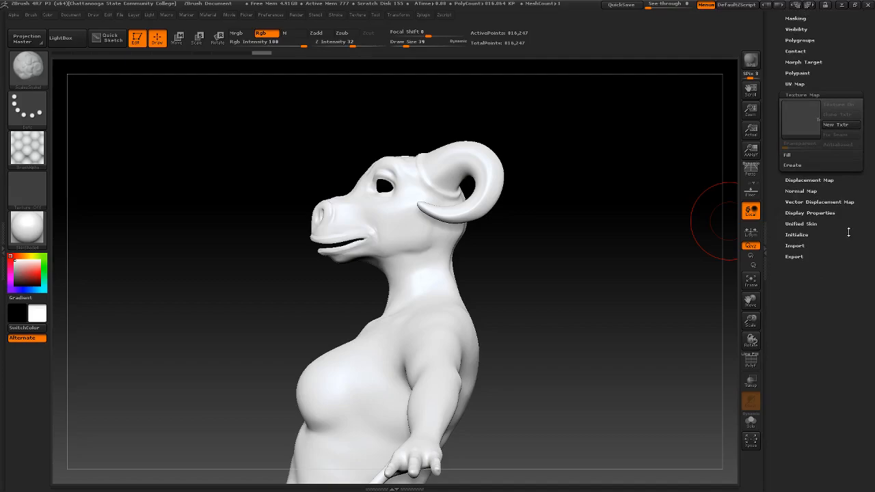
{"action": "scroll", "coordinate": [848, 233], "scroll_direction": "up", "scroll_amount": 3}
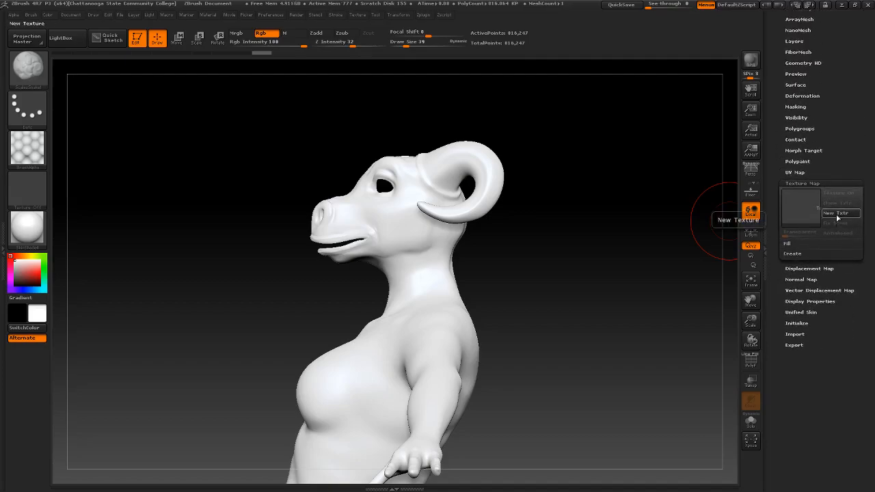
{"action": "left_click", "coordinate": [837, 215]}
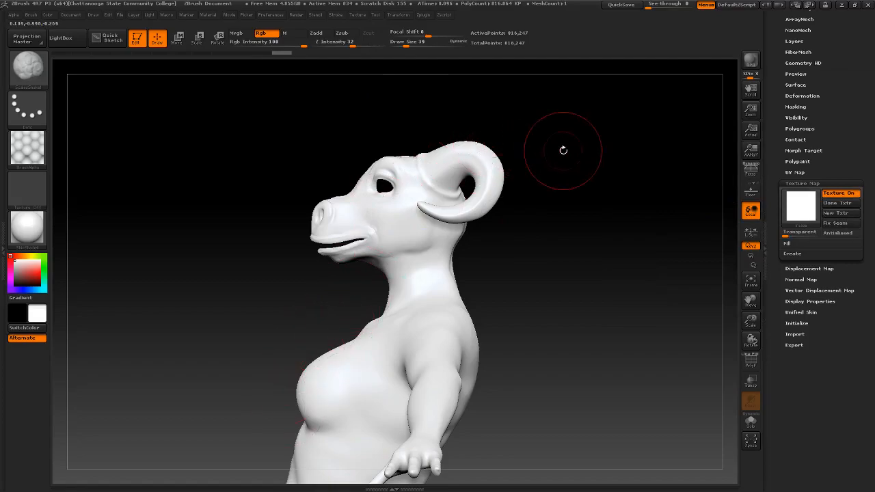
{"action": "left_click_drag", "start_coordinate": [606, 250], "coordinate": [513, 235]}
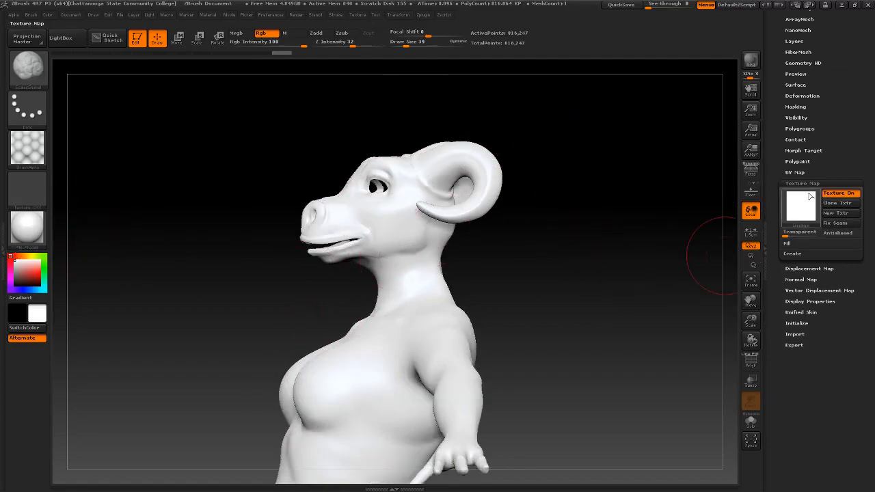
{"action": "left_click", "coordinate": [839, 194]}
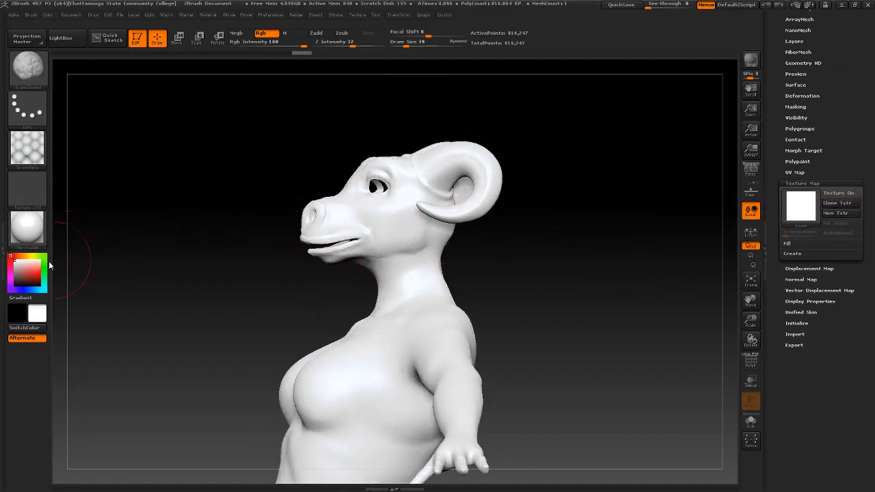
Pick a dark red and fill a new texture with it so the whole body turns red
{"action": "left_click", "coordinate": [11, 262]}
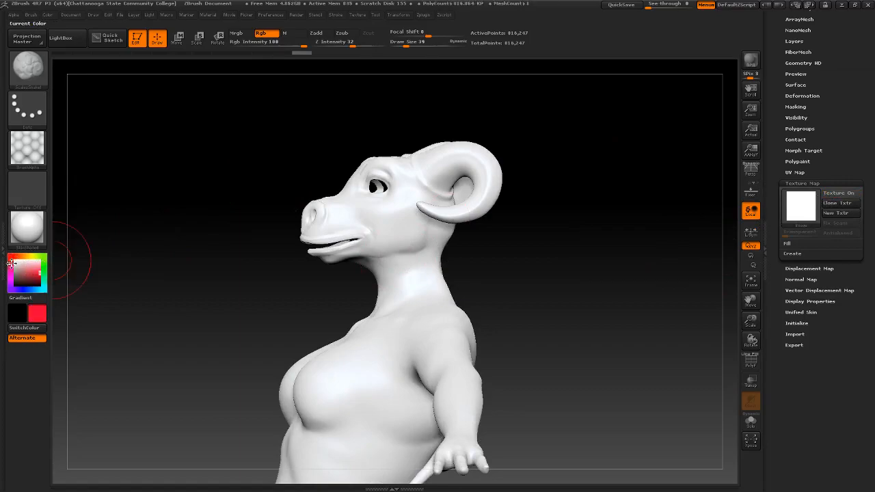
{"action": "left_click", "coordinate": [30, 272]}
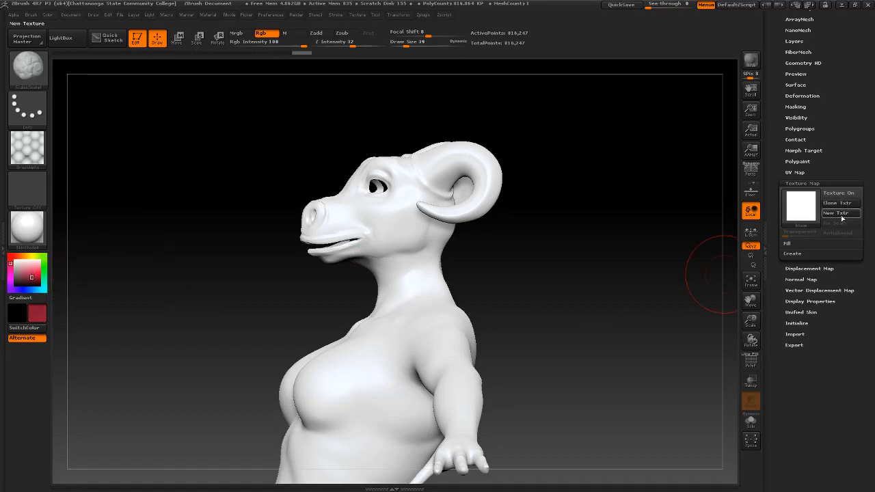
{"action": "left_click", "coordinate": [840, 214]}
{"action": "left_click_drag", "start_coordinate": [510, 235], "coordinate": [559, 273]}
{"action": "left_click_drag", "start_coordinate": [395, 233], "coordinate": [552, 267], "text": "alt"}
{"action": "left_click_drag", "start_coordinate": [454, 264], "coordinate": [305, 253], "text": "alt"}
{"action": "left_click_drag", "start_coordinate": [856, 162], "coordinate": [847, 202]}
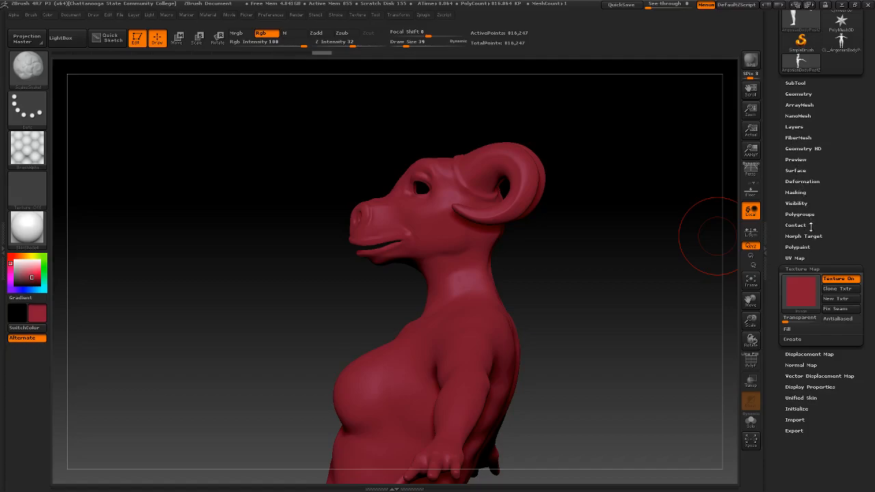
Enable Colorize in Polypaint and undo a brighter red test stroke on the cheek
{"action": "left_click", "coordinate": [804, 247]}
{"action": "left_click_drag", "start_coordinate": [841, 237], "coordinate": [841, 185]}
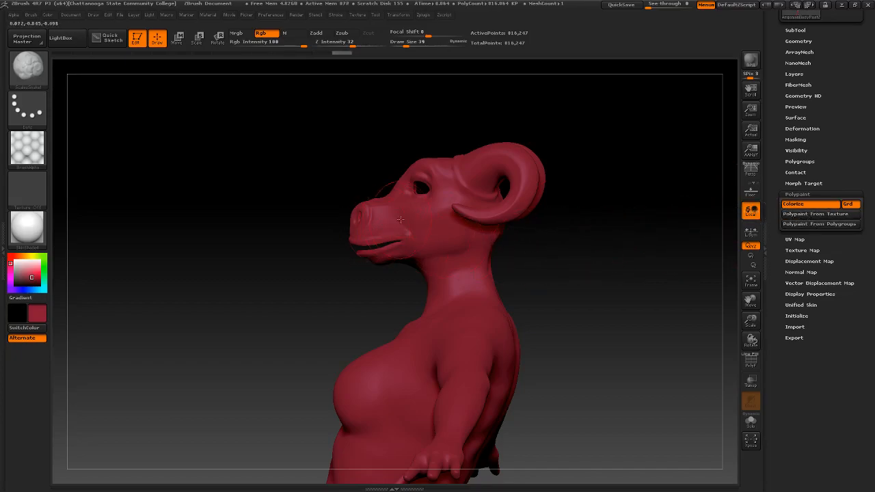
{"action": "left_click_drag", "start_coordinate": [547, 251], "coordinate": [613, 253]}
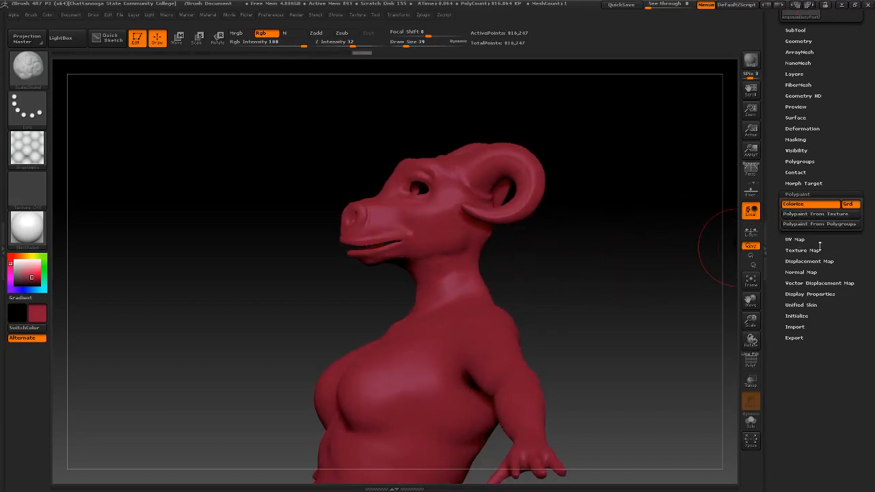
{"action": "left_click", "coordinate": [795, 204]}
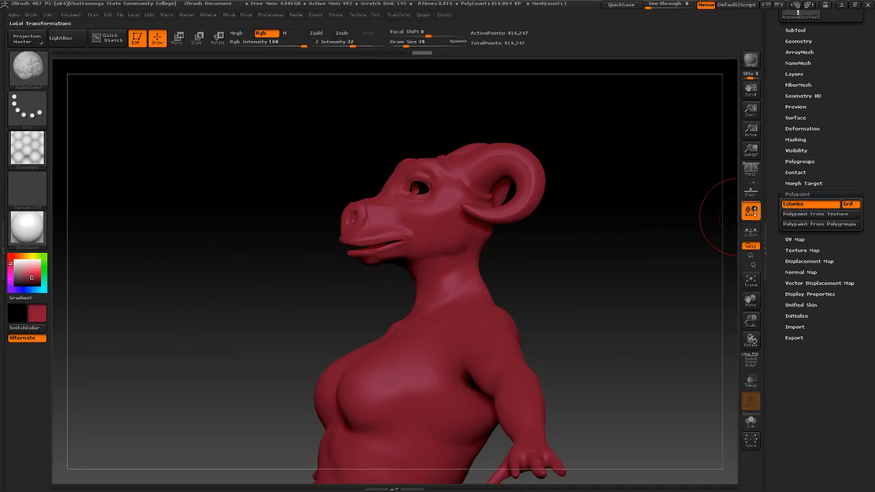
{"action": "left_click_drag", "start_coordinate": [420, 219], "coordinate": [445, 222]}
{"action": "key", "text": "ctrl+z"}
Choose a pink hue and test it across the snout and cheek
{"action": "left_click_drag", "start_coordinate": [536, 239], "coordinate": [553, 250]}
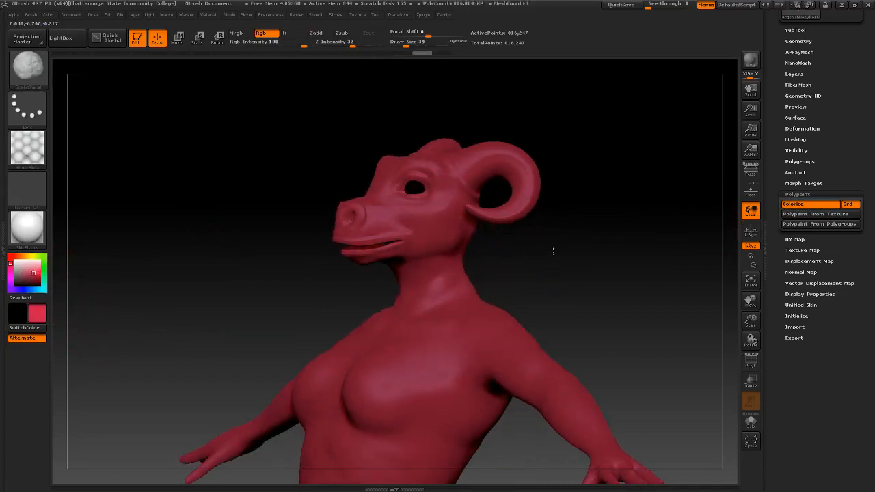
{"action": "right_click_drag", "start_coordinate": [521, 243], "coordinate": [579, 264], "text": "ctrl"}
{"action": "left_click_drag", "start_coordinate": [579, 264], "coordinate": [571, 265]}
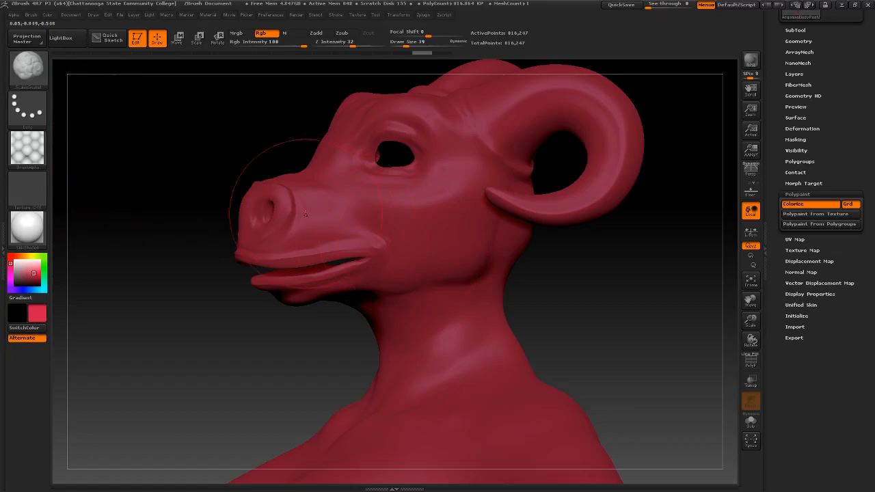
{"action": "mouse_move", "coordinate": [245, 196]}
{"action": "left_mouse_down"}
{"action": "mouse_move", "coordinate": [586, 279]}
{"action": "mouse_move", "coordinate": [551, 277]}
{"action": "left_mouse_up"}
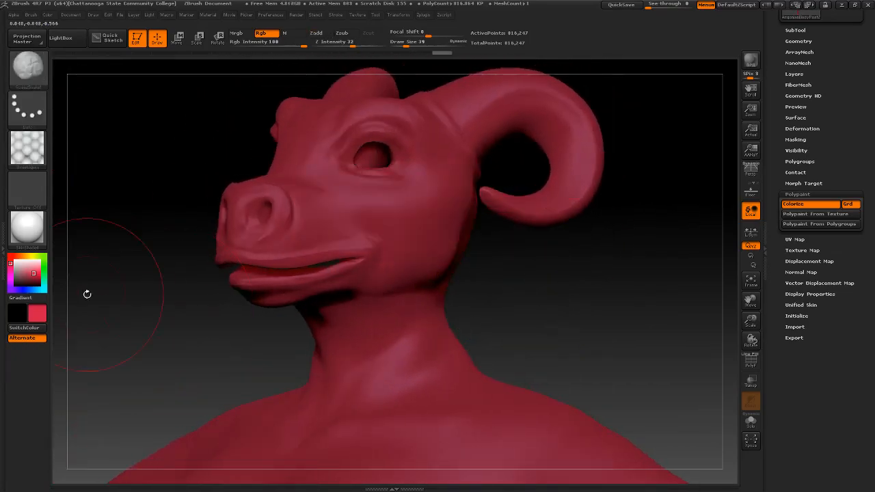
{"action": "left_click", "coordinate": [10, 271]}
{"action": "left_click_drag", "start_coordinate": [251, 171], "coordinate": [467, 222]}
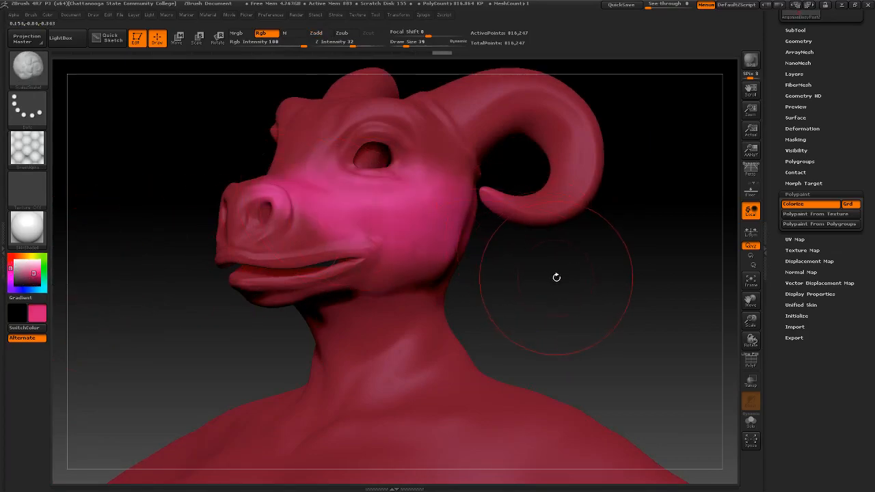
{"action": "key", "text": "ctrl+z"}
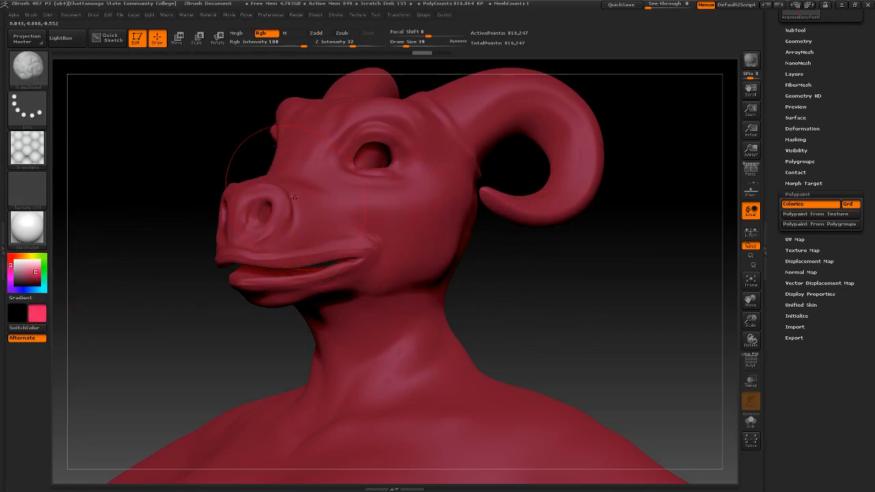
{"action": "left_click_drag", "start_coordinate": [294, 195], "coordinate": [438, 217]}
Test pink on the neck and a cheek patch, undoing both to keep the body red
{"action": "mouse_move", "coordinate": [534, 264]}
{"action": "left_mouse_down"}
{"action": "mouse_move", "coordinate": [504, 268]}
{"action": "mouse_move", "coordinate": [518, 267]}
{"action": "mouse_move", "coordinate": [474, 252]}
{"action": "left_mouse_up"}
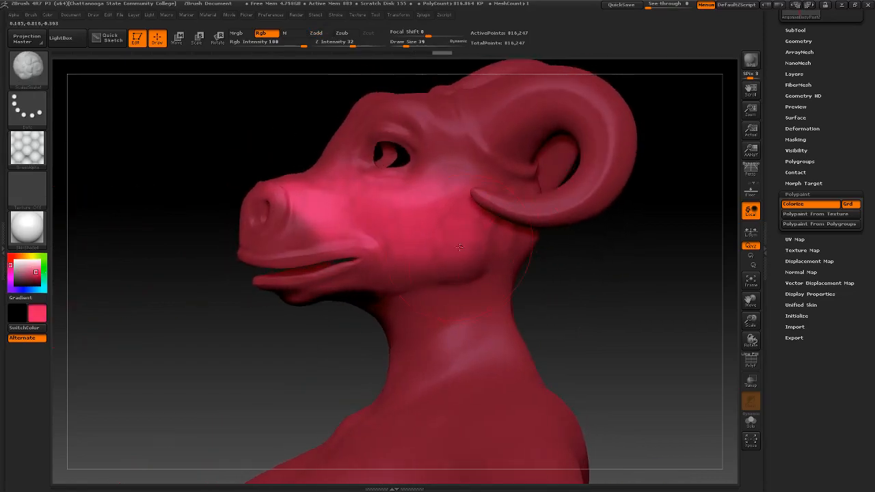
{"action": "left_click_drag", "start_coordinate": [422, 290], "coordinate": [390, 365]}
{"action": "mouse_move", "coordinate": [569, 299]}
{"action": "left_mouse_down"}
{"action": "mouse_move", "coordinate": [650, 298]}
{"action": "mouse_move", "coordinate": [568, 295]}
{"action": "left_mouse_up"}
{"action": "key", "text": "ctrl+z"}
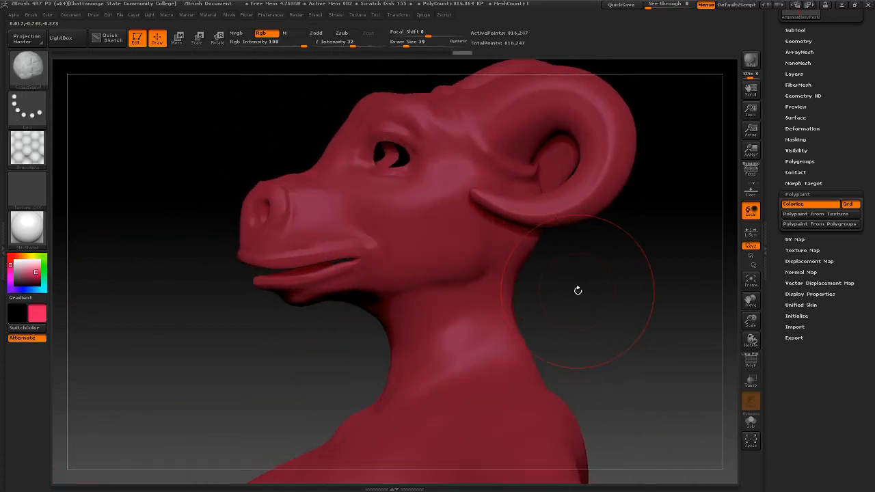
{"action": "mouse_move", "coordinate": [576, 289]}
{"action": "left_mouse_down"}
{"action": "mouse_move", "coordinate": [604, 280]}
{"action": "mouse_move", "coordinate": [470, 257]}
{"action": "left_mouse_up"}
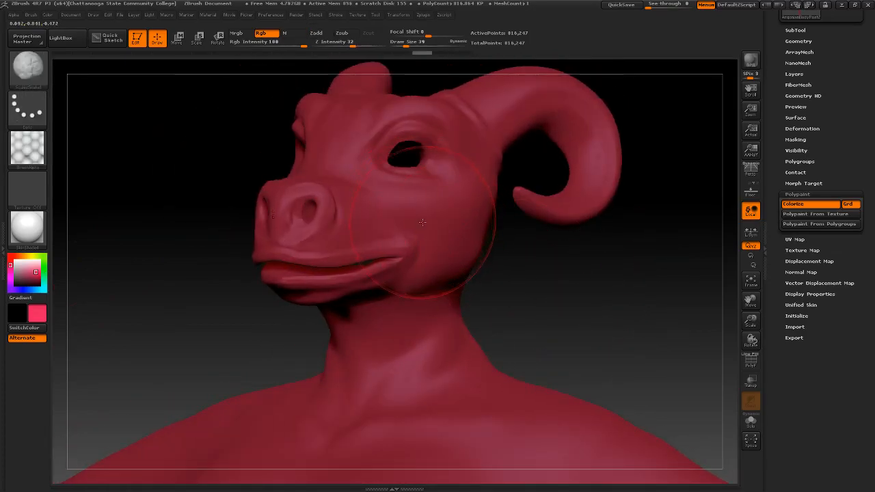
{"action": "left_click_drag", "start_coordinate": [439, 223], "coordinate": [450, 232]}
{"action": "left_click_drag", "start_coordinate": [544, 278], "coordinate": [523, 277]}
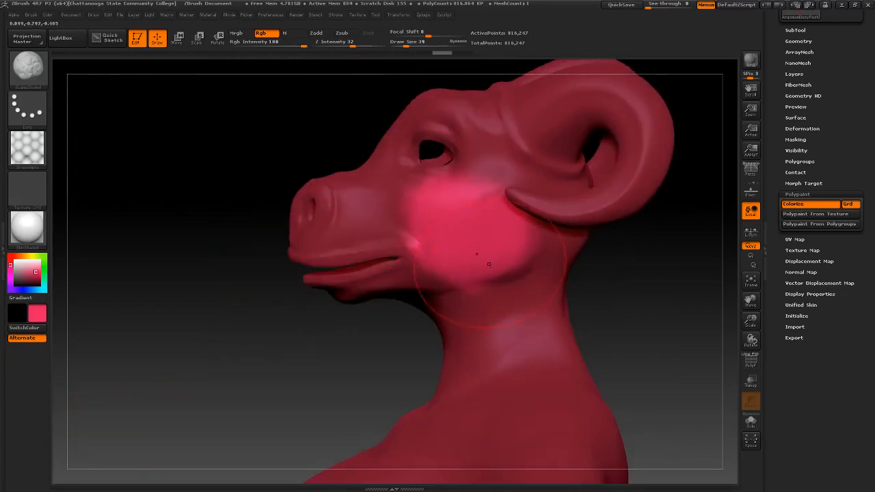
{"action": "key", "text": "ctrl+z"}
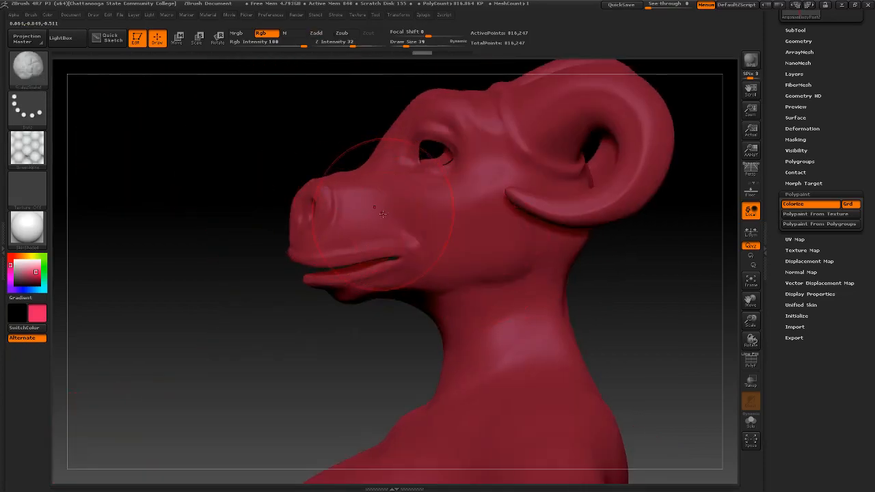
Raise stroke smoothing from 4 to 5, undo a test face stroke, and load the ScalesSnake1 brush
{"action": "left_click", "coordinate": [23, 116]}
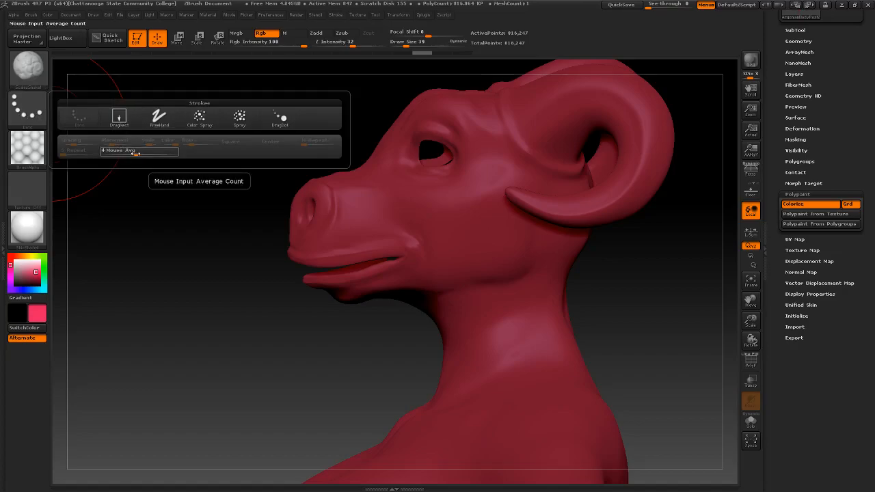
{"action": "left_click_drag", "start_coordinate": [137, 154], "coordinate": [144, 154]}
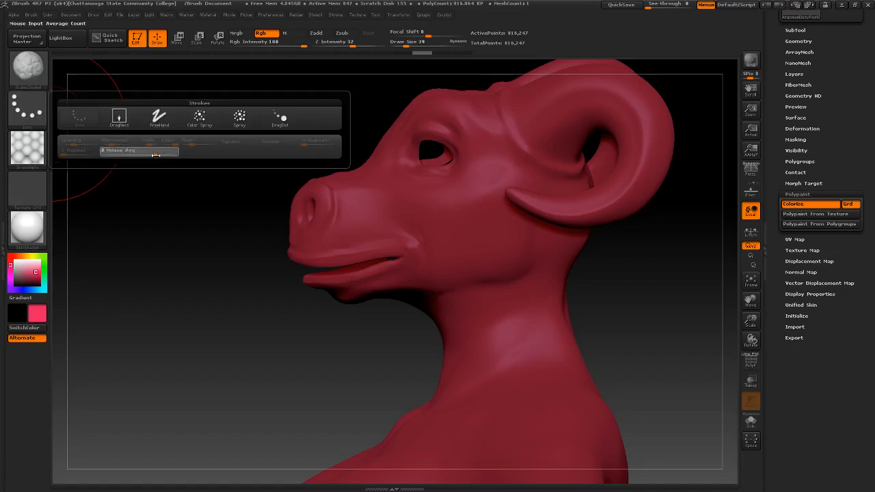
{"action": "left_click_drag", "start_coordinate": [437, 208], "coordinate": [579, 258]}
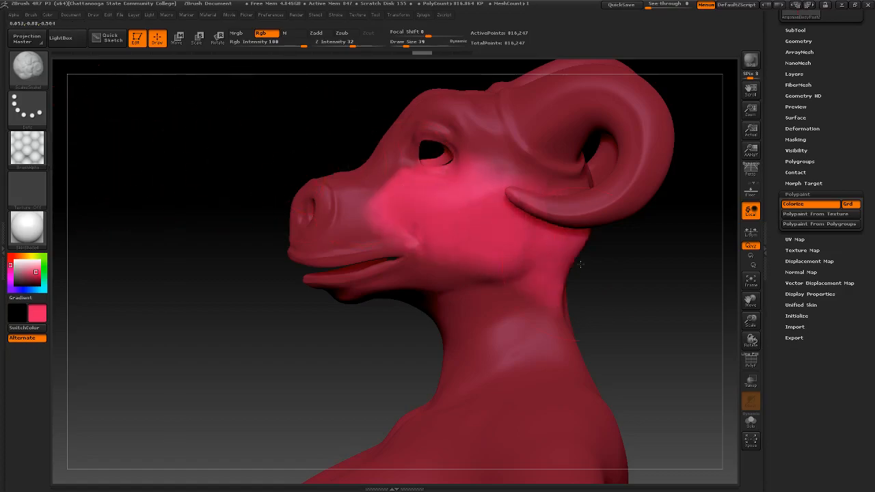
{"action": "key", "text": "ctrl+z"}
{"action": "left_click", "coordinate": [28, 107]}
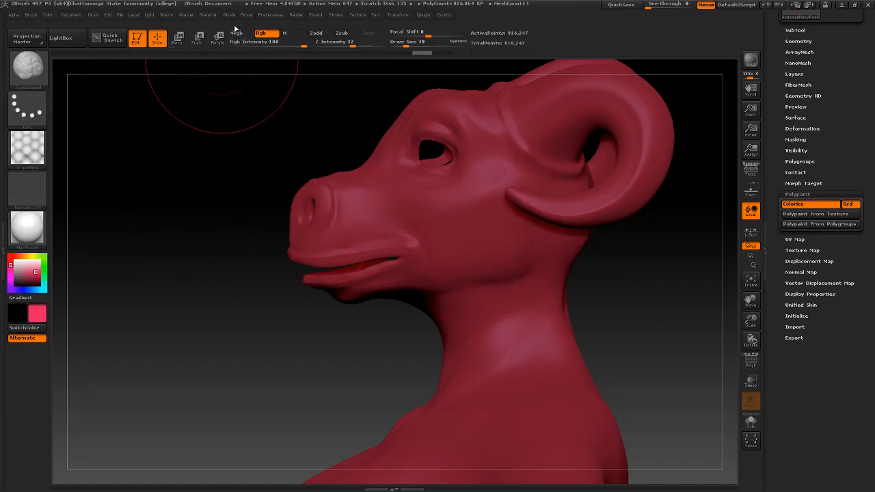
{"action": "left_click", "coordinate": [34, 15]}
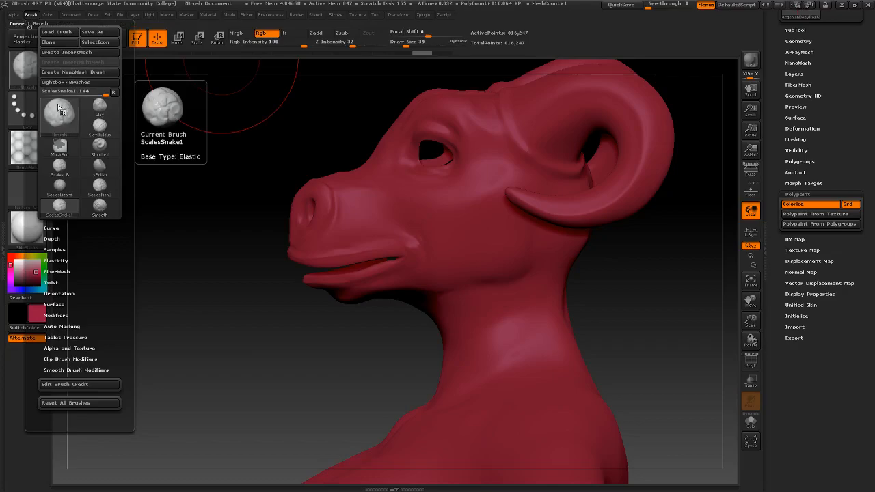
{"action": "key", "text": "space"}
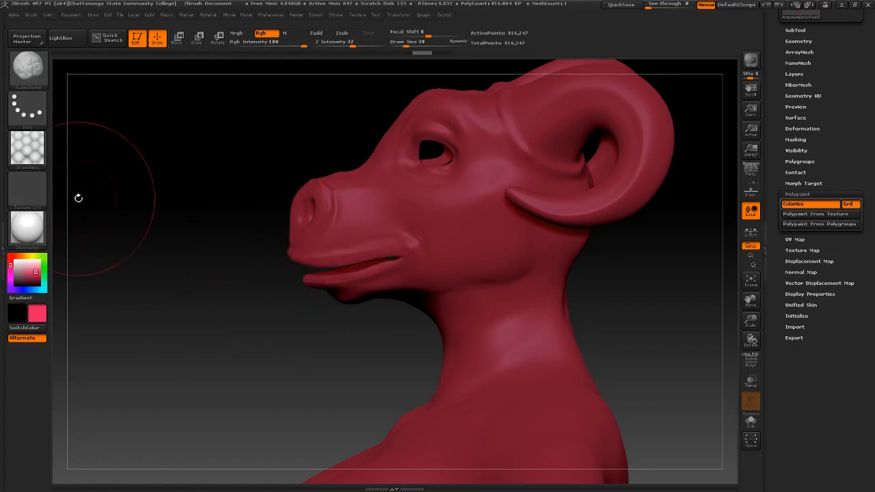
Test the DragRect and DragDot strokes on the cheek and mouth, undoing each stamp
{"action": "left_click", "coordinate": [26, 111]}
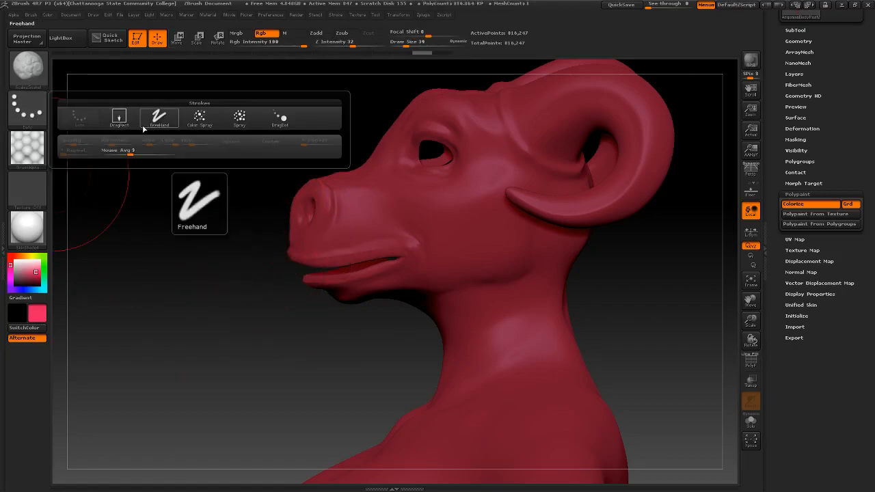
{"action": "left_click", "coordinate": [121, 121]}
{"action": "mouse_move", "coordinate": [441, 185]}
{"action": "left_mouse_down"}
{"action": "mouse_move", "coordinate": [586, 296]}
{"action": "mouse_move", "coordinate": [606, 301]}
{"action": "mouse_move", "coordinate": [558, 287]}
{"action": "mouse_move", "coordinate": [491, 226]}
{"action": "mouse_move", "coordinate": [461, 240]}
{"action": "left_mouse_up"}
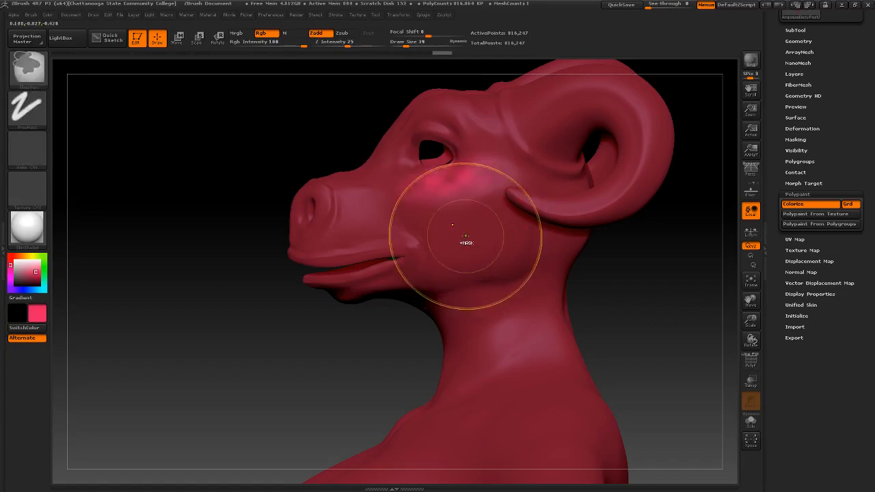
{"action": "key", "text": "ctrl+z"}
{"action": "left_click", "coordinate": [25, 116]}
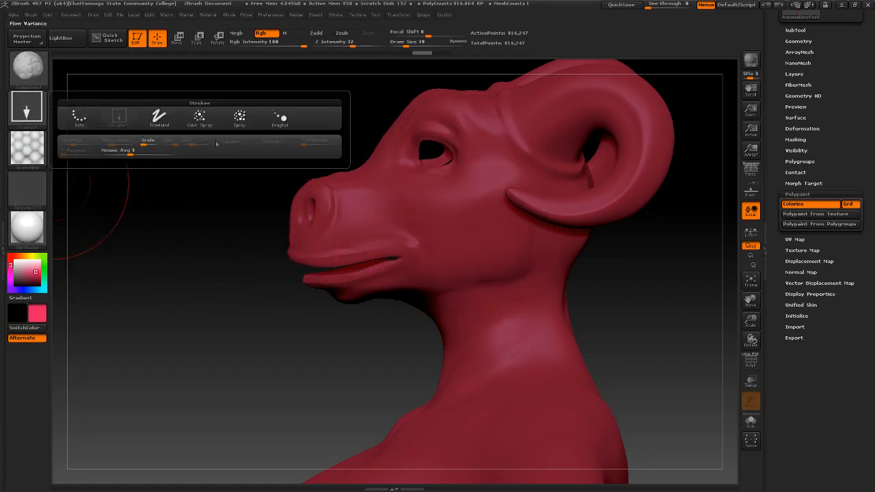
{"action": "left_click", "coordinate": [280, 122]}
{"action": "mouse_move", "coordinate": [475, 232]}
{"action": "left_mouse_down"}
{"action": "mouse_move", "coordinate": [457, 238]}
{"action": "mouse_move", "coordinate": [430, 225]}
{"action": "left_mouse_up"}
{"action": "key", "text": "ctrl+z"}
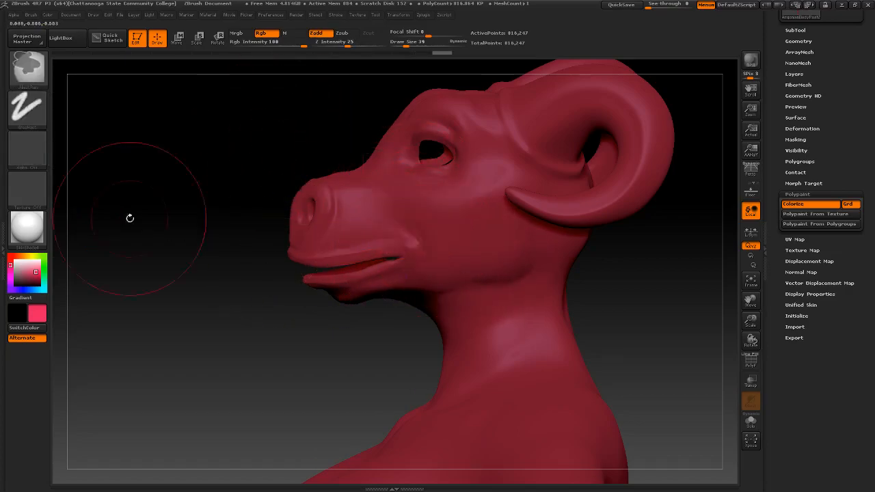
Test the FreeHand and Dots strokes over the muzzle and neck, undoing each stroke
{"action": "left_click", "coordinate": [42, 117]}
{"action": "left_click", "coordinate": [156, 129]}
{"action": "mouse_move", "coordinate": [372, 199]}
{"action": "left_mouse_down"}
{"action": "mouse_move", "coordinate": [391, 188]}
{"action": "mouse_move", "coordinate": [508, 291]}
{"action": "mouse_move", "coordinate": [499, 332]}
{"action": "left_mouse_up"}
{"action": "key", "text": "ctrl+z"}
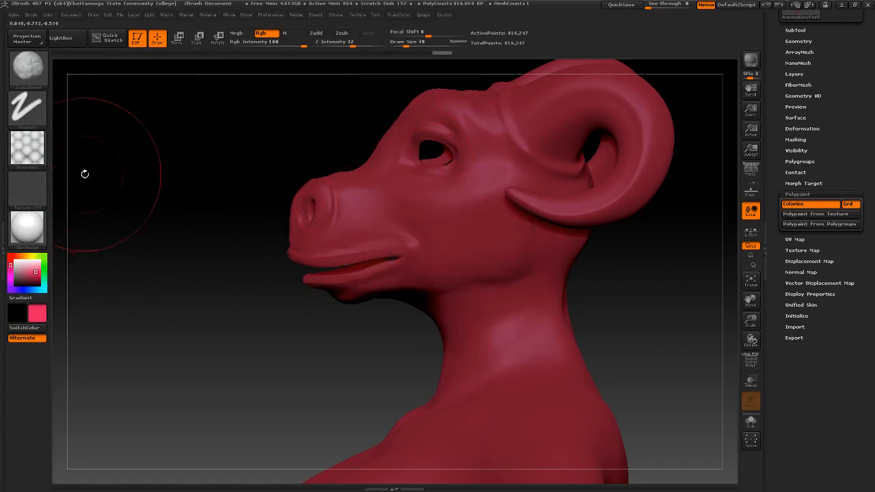
{"action": "left_click", "coordinate": [29, 113]}
{"action": "left_click", "coordinate": [78, 120]}
{"action": "mouse_move", "coordinate": [362, 164]}
{"action": "left_mouse_down"}
{"action": "mouse_move", "coordinate": [492, 253]}
{"action": "mouse_move", "coordinate": [465, 287]}
{"action": "left_mouse_up"}
{"action": "key", "text": "ctrl+z"}
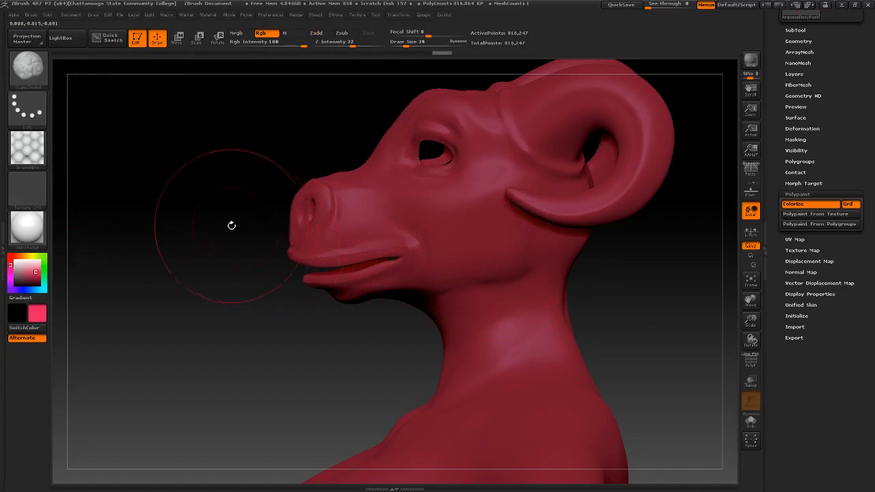
Settle on the Dots stroke type and bring up the full Stroke settings
{"action": "left_click", "coordinate": [27, 110]}
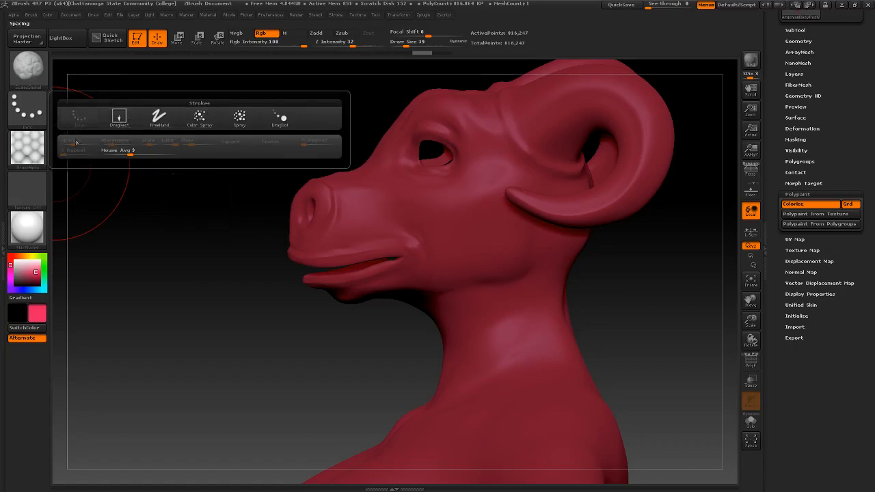
{"action": "left_click", "coordinate": [27, 107]}
{"action": "left_click", "coordinate": [159, 118]}
{"action": "left_click", "coordinate": [27, 108]}
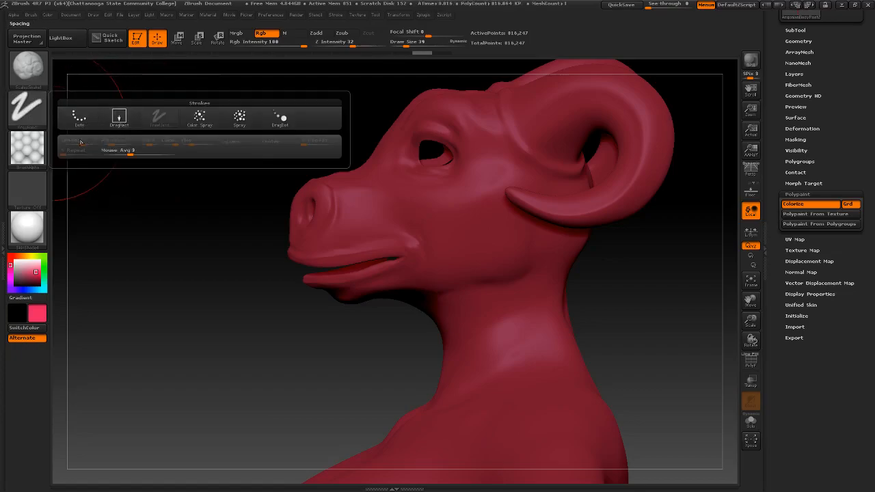
{"action": "left_click", "coordinate": [80, 123]}
{"action": "left_click", "coordinate": [27, 107]}
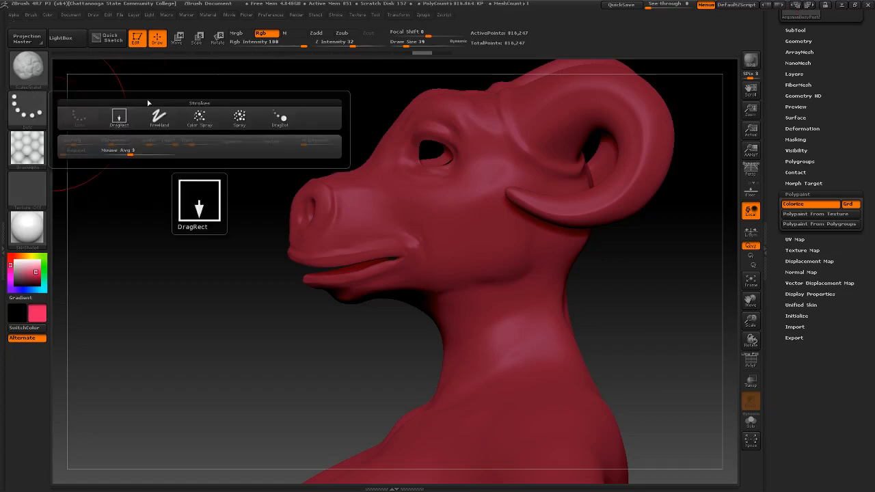
{"action": "left_click", "coordinate": [335, 15]}
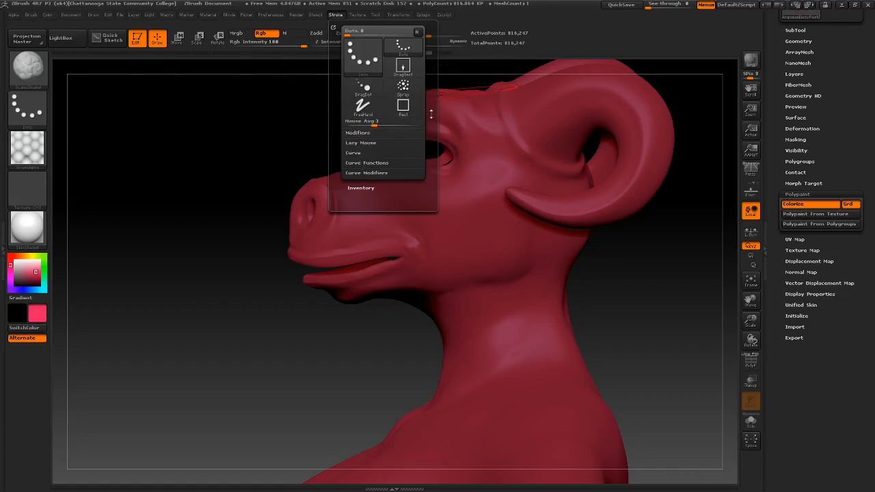
Enable Roll in Stroke Modifiers, set Roll Dist to about 1.72, and undo a cheek test
{"action": "left_click", "coordinate": [364, 163]}
{"action": "left_click", "coordinate": [361, 134]}
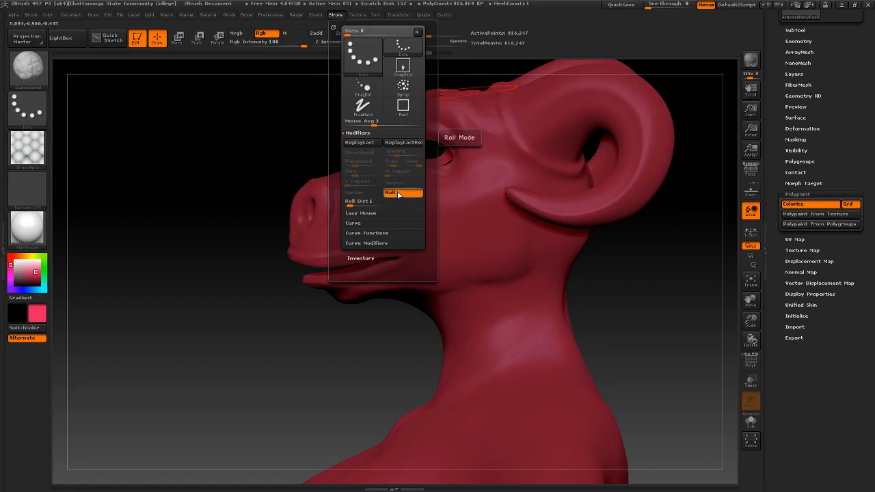
{"action": "left_click", "coordinate": [398, 195]}
{"action": "left_click", "coordinate": [396, 194]}
{"action": "left_click", "coordinate": [399, 195]}
{"action": "left_click", "coordinate": [402, 193]}
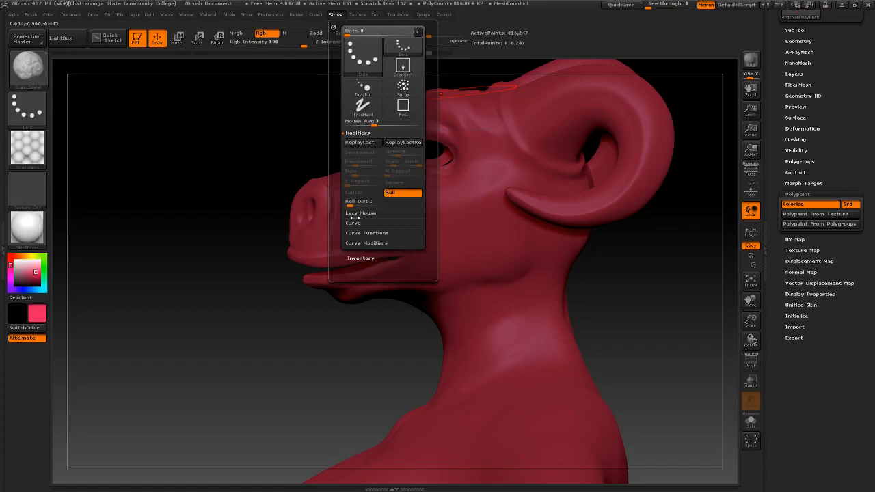
{"action": "left_click_drag", "start_coordinate": [350, 204], "coordinate": [352, 204]}
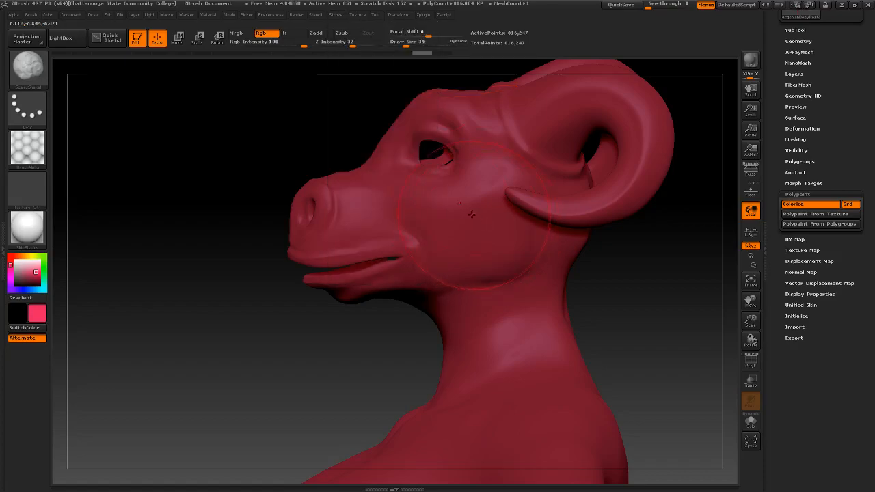
{"action": "left_click_drag", "start_coordinate": [444, 219], "coordinate": [460, 257]}
{"action": "key", "text": "ctrl+z"}
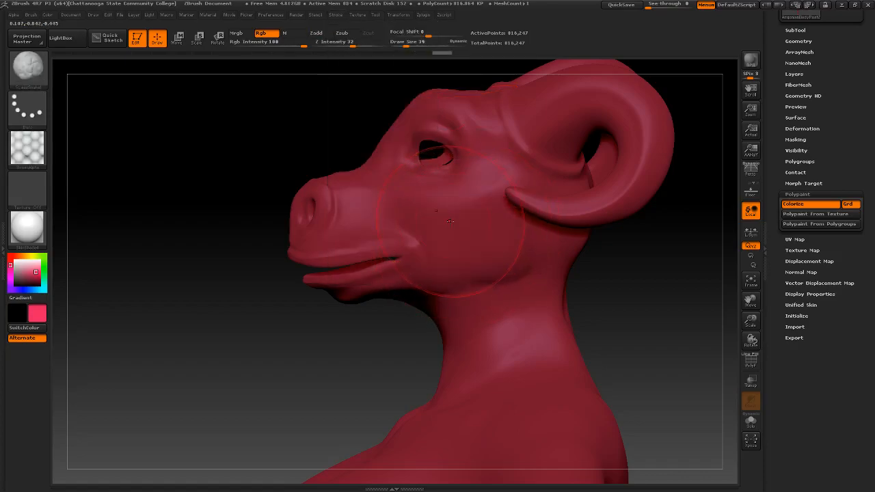
Raise Roll Dist to about 9.57, compare test strokes on cheek and snout, then undo them
{"action": "left_click", "coordinate": [335, 17]}
{"action": "left_click", "coordinate": [356, 17]}
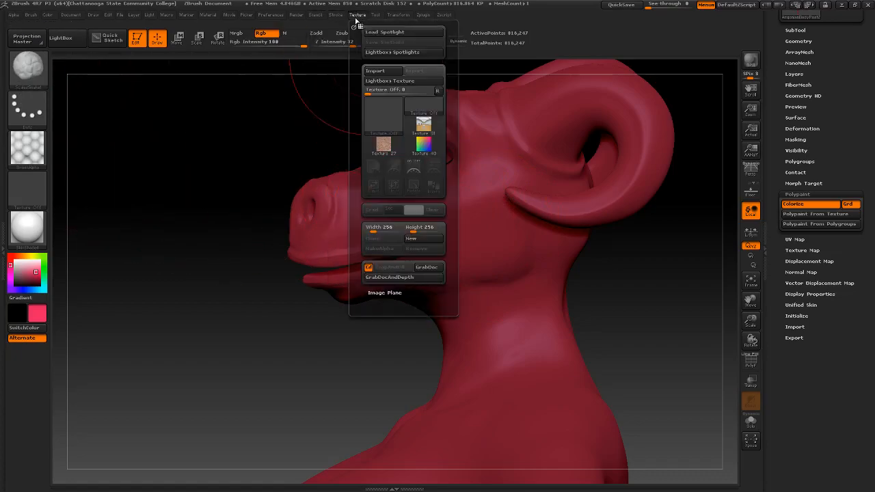
{"action": "left_click", "coordinate": [341, 14]}
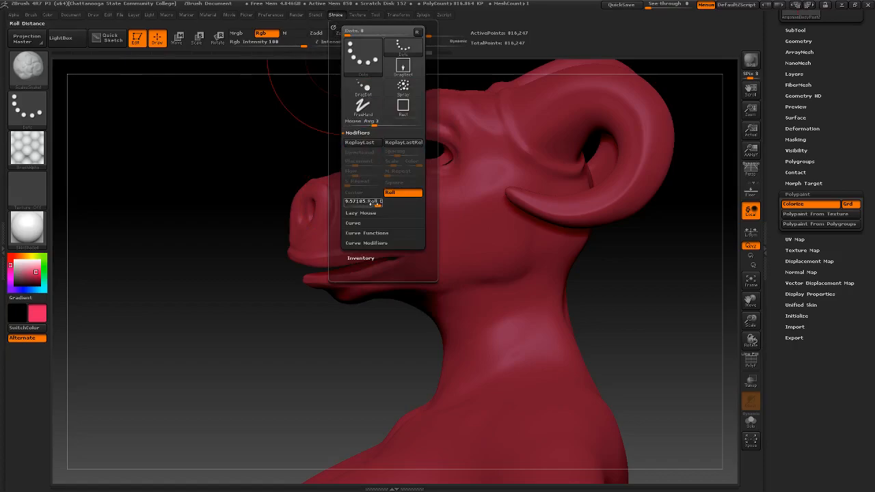
{"action": "left_click_drag", "start_coordinate": [366, 203], "coordinate": [328, 206]}
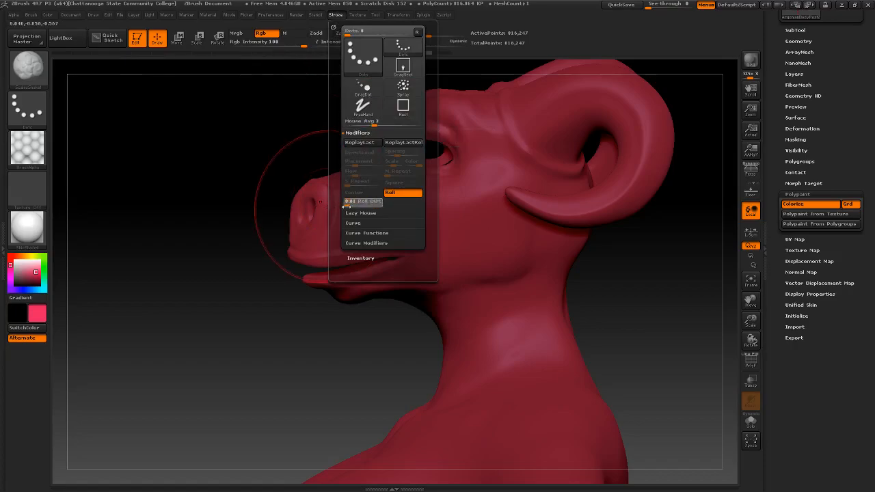
{"action": "mouse_move", "coordinate": [444, 219]}
{"action": "left_mouse_down"}
{"action": "mouse_move", "coordinate": [493, 239]}
{"action": "mouse_move", "coordinate": [478, 273]}
{"action": "left_mouse_up"}
{"action": "left_click_drag", "start_coordinate": [384, 207], "coordinate": [362, 205]}
{"action": "key", "text": "ctrl+z"}
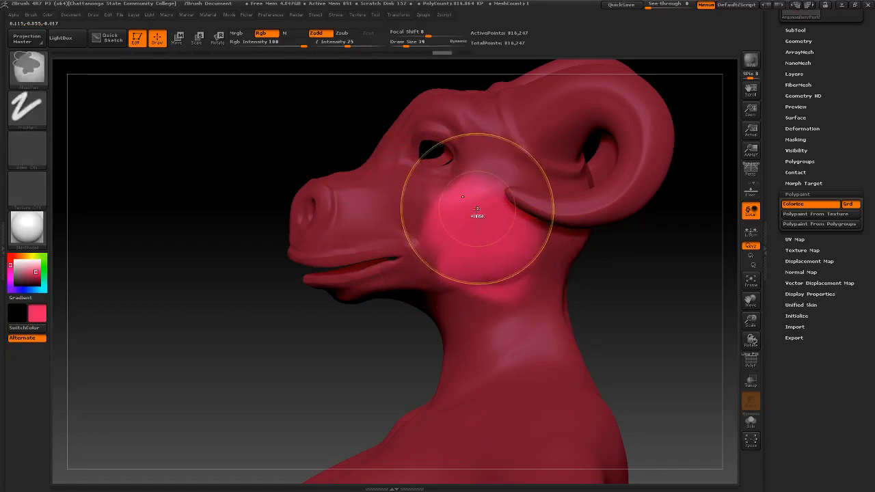
{"action": "key", "text": "ctrl+z"}
{"action": "key", "text": "ctrl+shift+z"}
{"action": "key", "text": "ctrl+shift+z"}
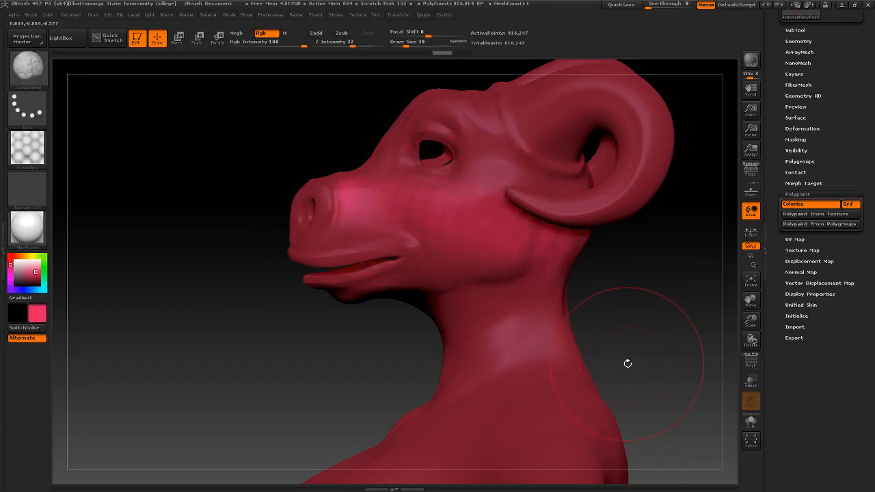
{"action": "key", "text": "ctrl+z"}
{"action": "key", "text": "ctrl+z"}
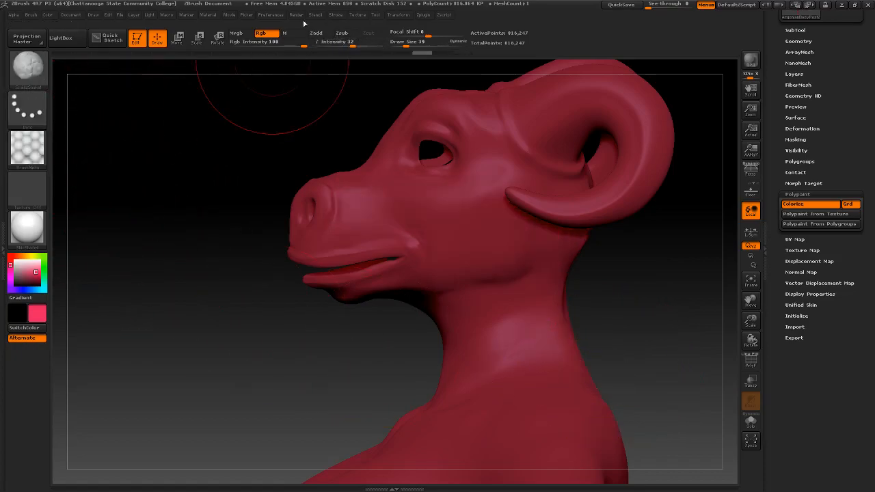
Set Roll Dist to about 1.15 and undo a test stroke down the neck
{"action": "left_click", "coordinate": [333, 16]}
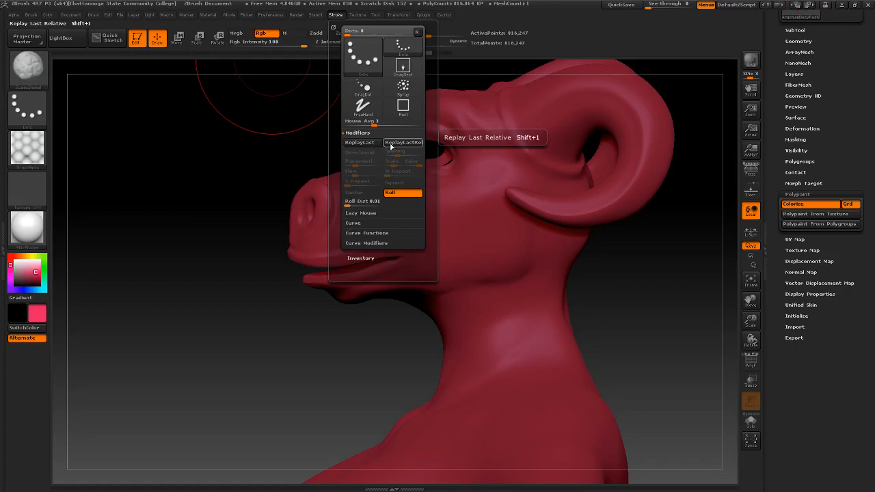
{"action": "left_click_drag", "start_coordinate": [348, 204], "coordinate": [351, 205]}
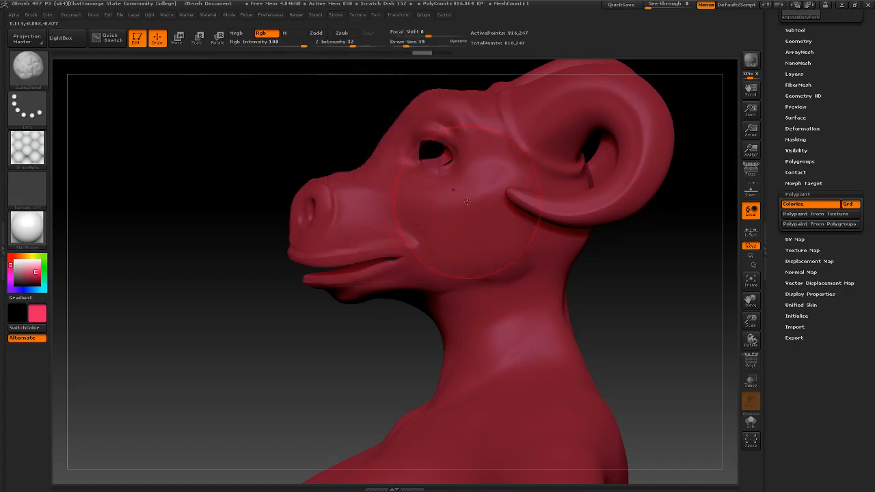
{"action": "left_click_drag", "start_coordinate": [476, 174], "coordinate": [503, 401]}
{"action": "key", "text": "ctrl+z"}
{"action": "mouse_move", "coordinate": [26, 159]}
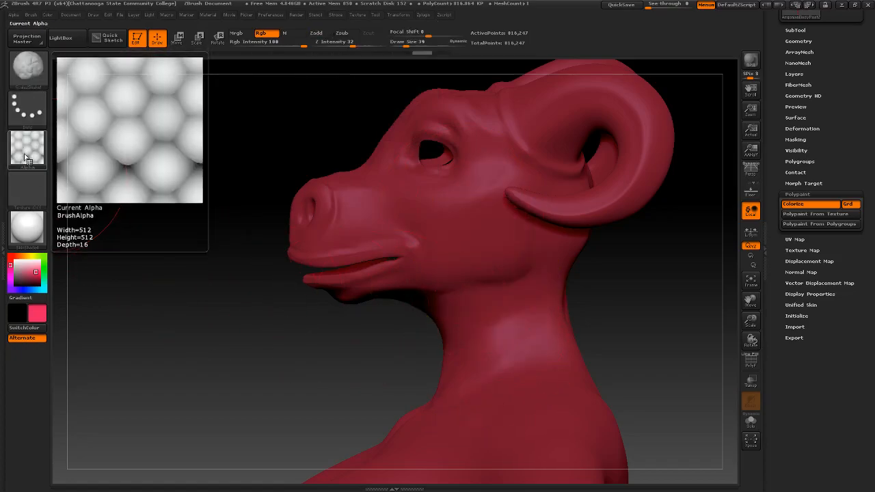
{"action": "left_click", "coordinate": [24, 76]}
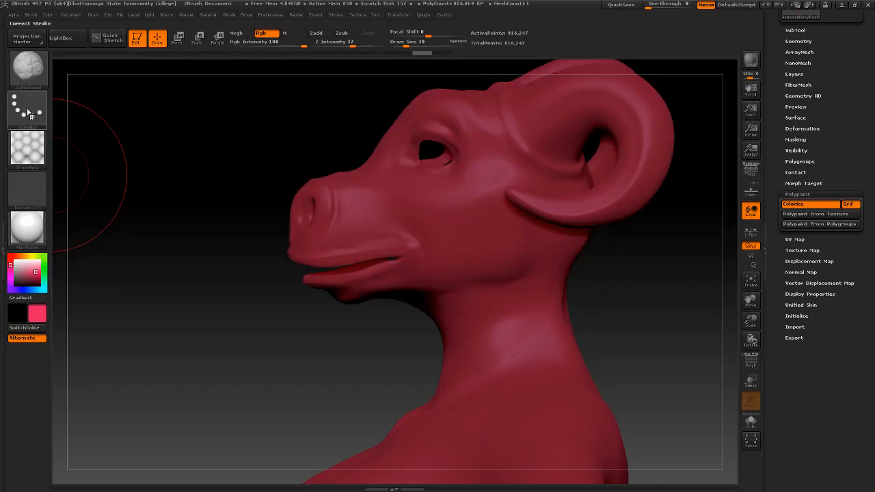
{"action": "left_click", "coordinate": [28, 108]}
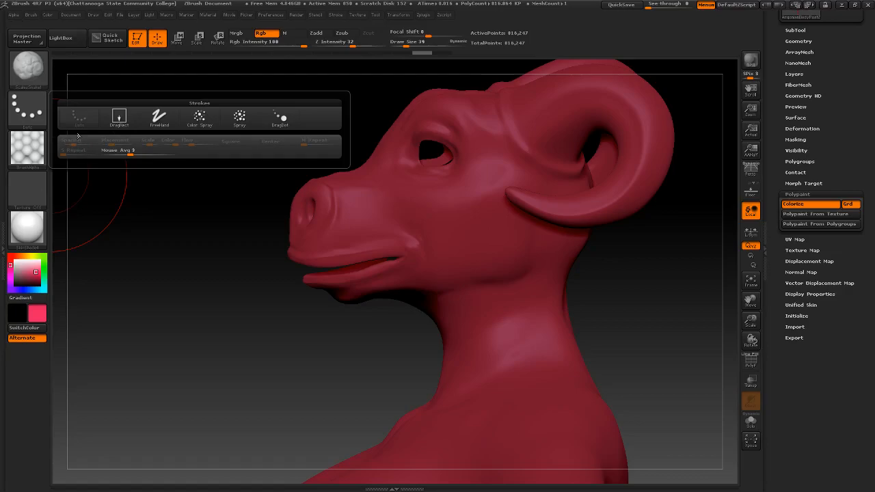
{"action": "left_click", "coordinate": [335, 16]}
Pin the Stroke palette, lower Mouse Avg from 3 to 2, and paint pink scales across cheek and jaw
{"action": "left_click", "coordinate": [334, 26]}
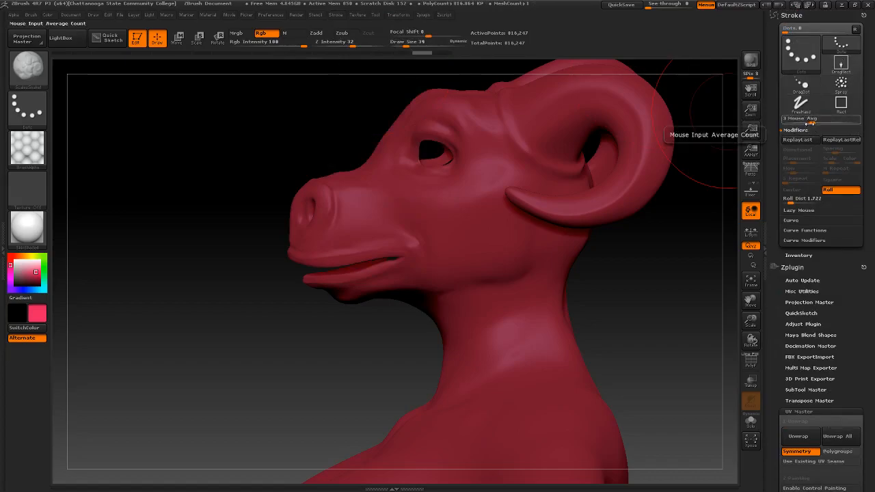
{"action": "left_click_drag", "start_coordinate": [812, 123], "coordinate": [805, 123]}
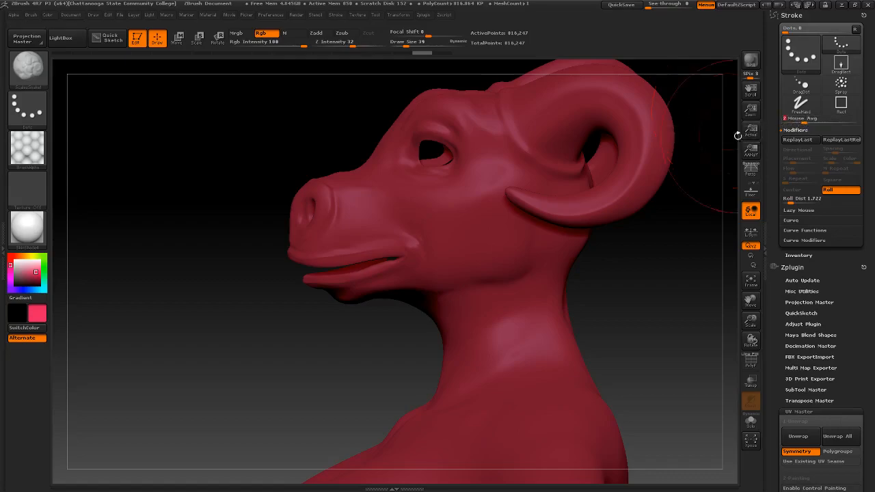
{"action": "left_click_drag", "start_coordinate": [386, 181], "coordinate": [520, 229]}
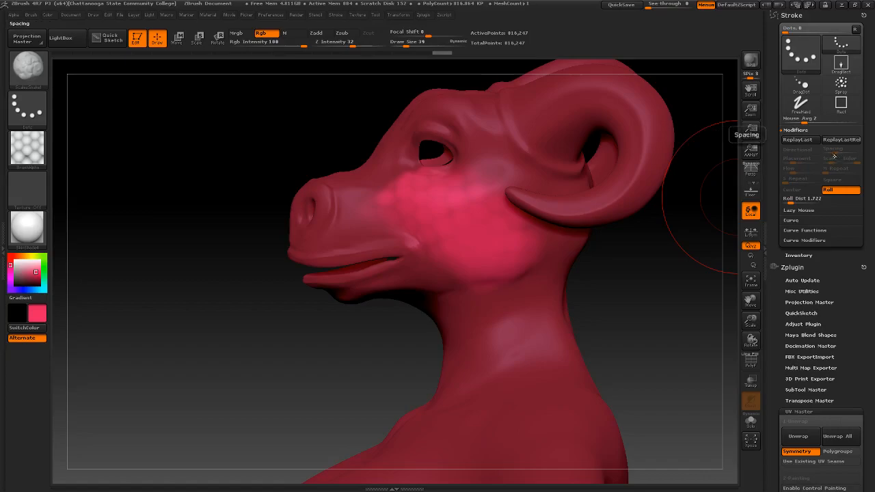
Turn on LazyMouse and paint a brighter pink stroke down the neck
{"action": "left_click", "coordinate": [806, 230]}
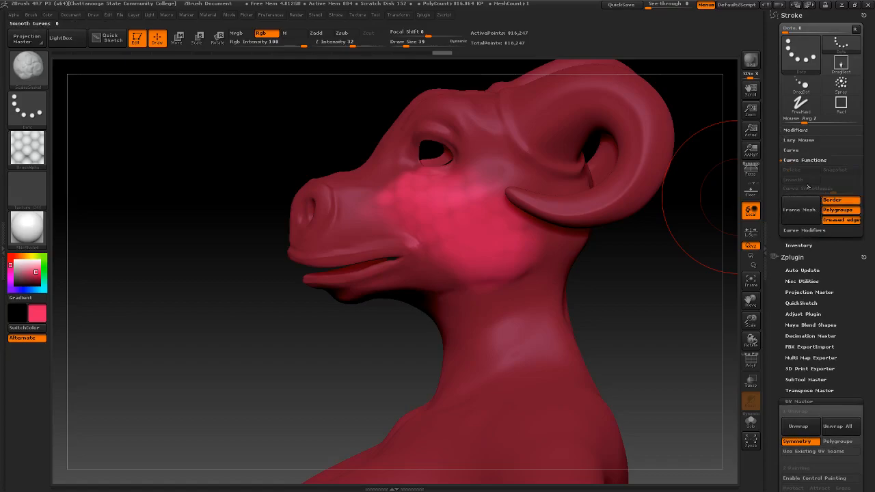
{"action": "left_click", "coordinate": [803, 140]}
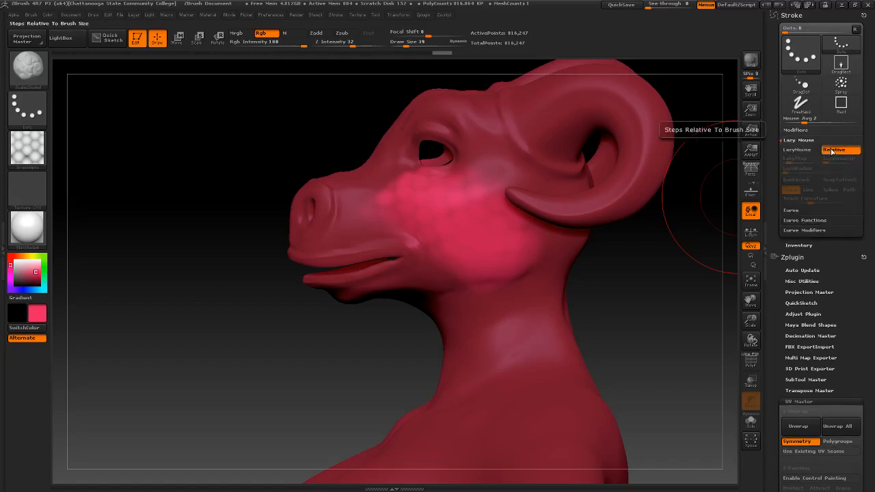
{"action": "left_click", "coordinate": [800, 150]}
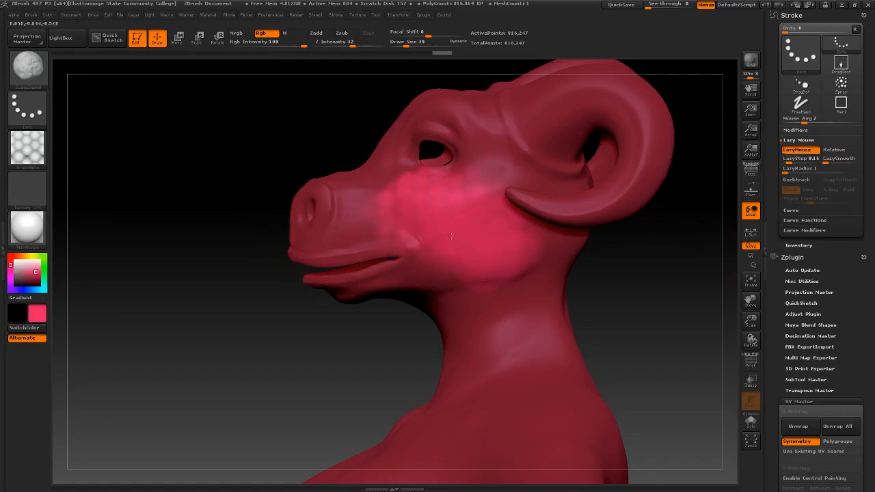
{"action": "mouse_move", "coordinate": [523, 297]}
{"action": "left_mouse_down"}
{"action": "mouse_move", "coordinate": [438, 387]}
{"action": "mouse_move", "coordinate": [341, 420]}
{"action": "left_mouse_up"}
{"action": "mouse_move", "coordinate": [644, 324]}
{"action": "left_mouse_down"}
{"action": "mouse_move", "coordinate": [681, 332]}
{"action": "mouse_move", "coordinate": [695, 314]}
{"action": "left_mouse_up"}
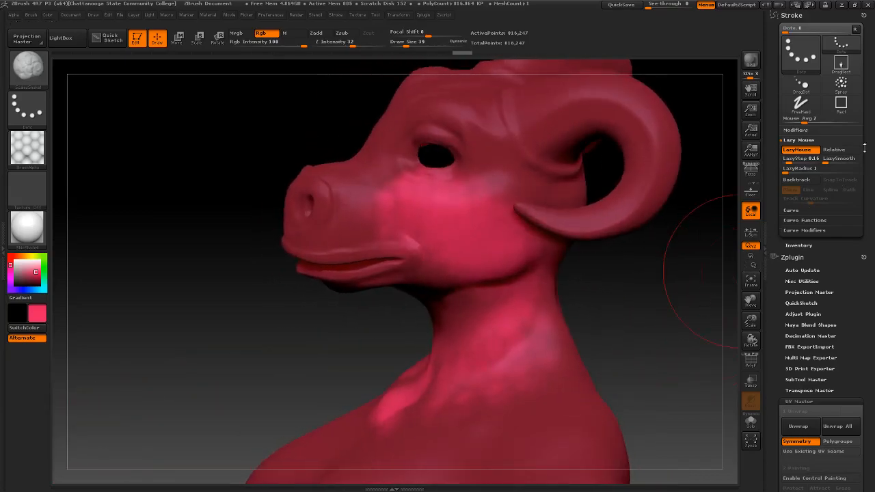
Try the Spray, Rect, Dots and DragDot stroke types
{"action": "left_click", "coordinate": [795, 130]}
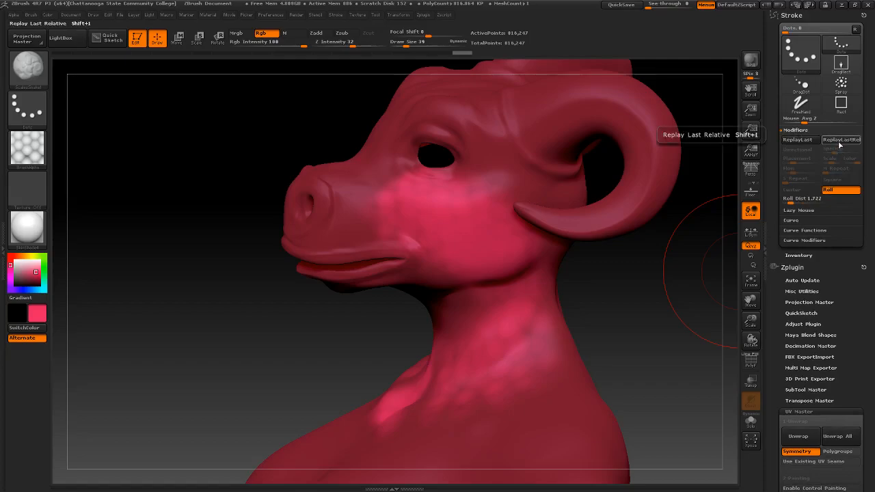
{"action": "left_click", "coordinate": [806, 88]}
{"action": "left_click", "coordinate": [804, 102]}
{"action": "left_click", "coordinate": [841, 105]}
{"action": "left_click", "coordinate": [841, 84]}
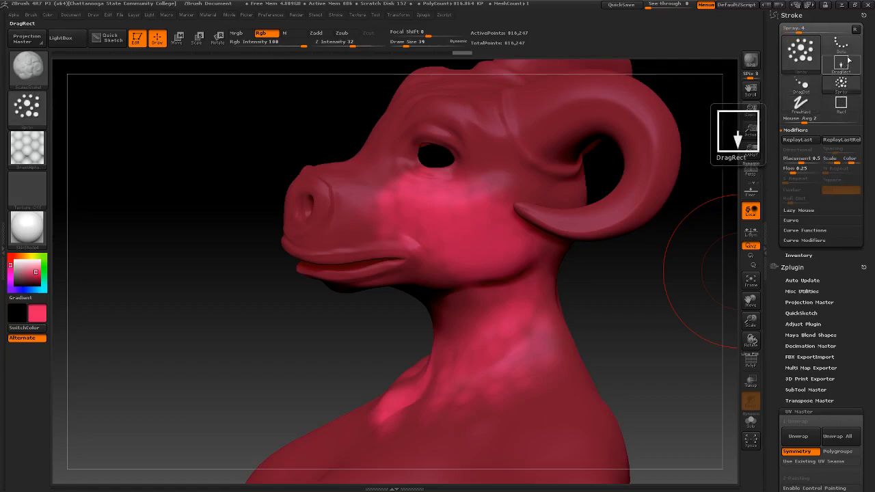
{"action": "left_click", "coordinate": [840, 103]}
{"action": "left_click", "coordinate": [841, 86]}
{"action": "left_click", "coordinate": [841, 46]}
{"action": "left_click", "coordinate": [804, 83]}
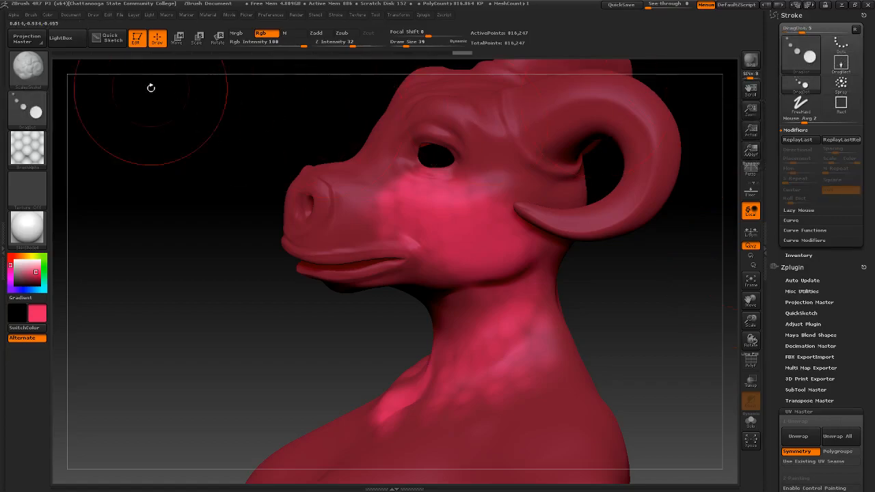
Try the Standard, ScalesSnake1 and Scales B brushes, undoing the stretched snout deformation
{"action": "left_click", "coordinate": [27, 67]}
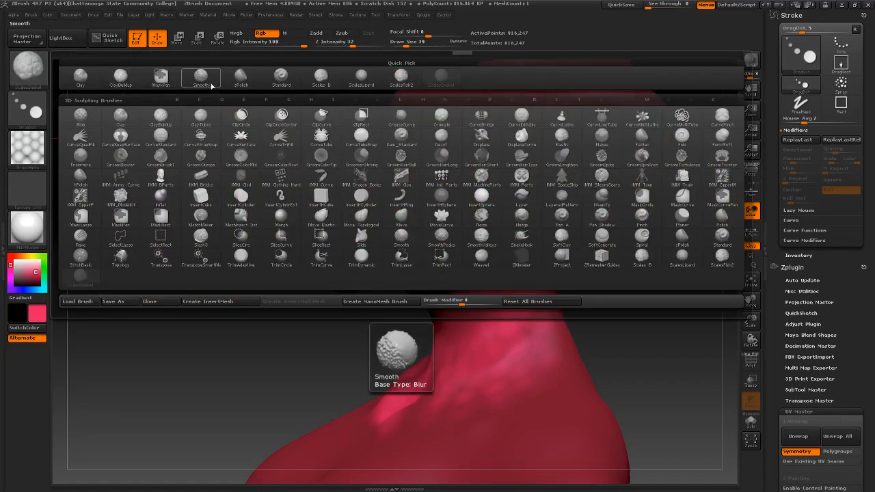
{"action": "left_click", "coordinate": [281, 79]}
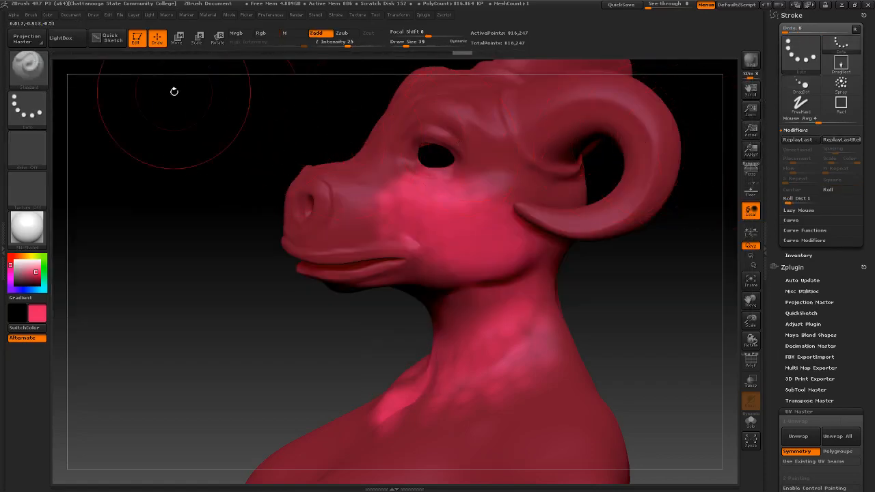
{"action": "left_click", "coordinate": [25, 71]}
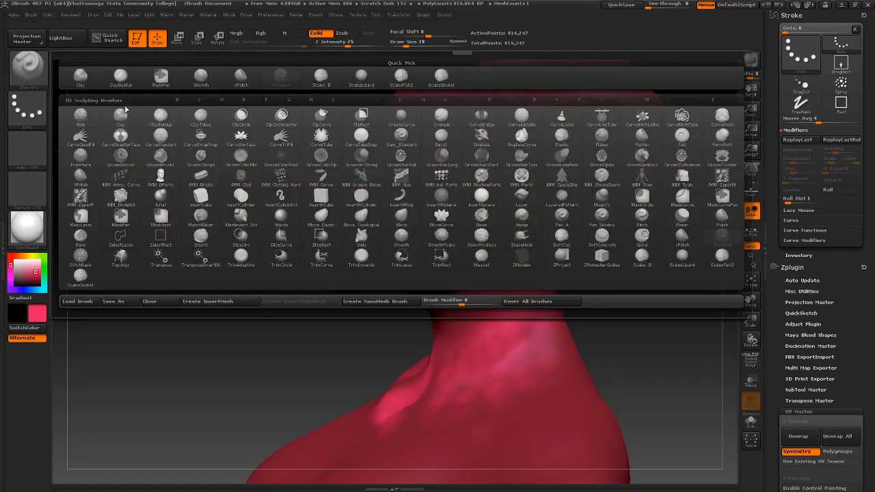
{"action": "left_click", "coordinate": [438, 81]}
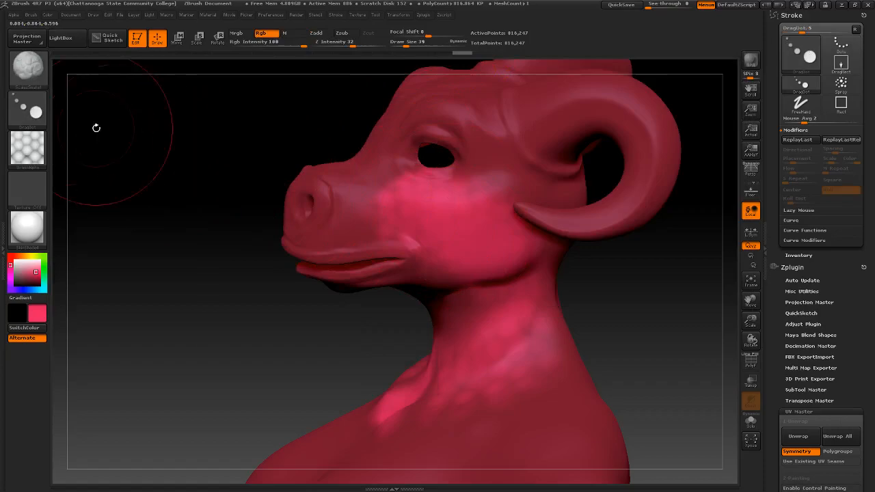
{"action": "left_click", "coordinate": [27, 71]}
{"action": "left_click", "coordinate": [311, 84]}
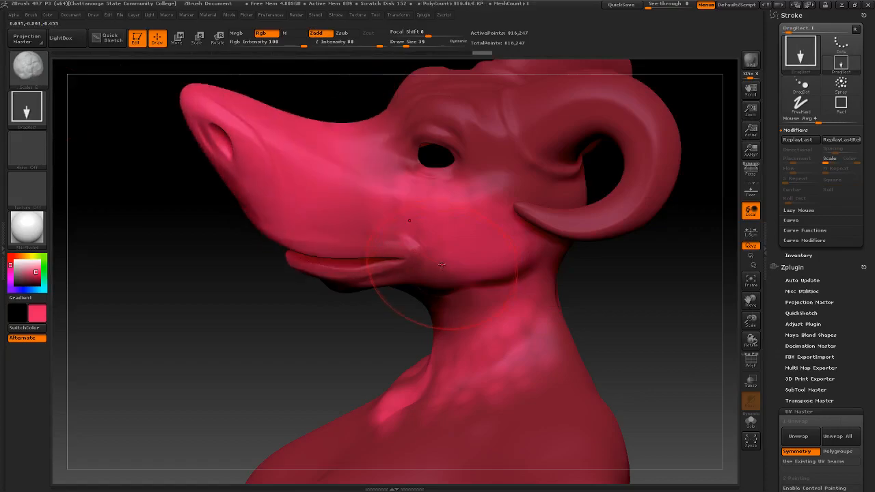
{"action": "key", "text": "ctrl+z"}
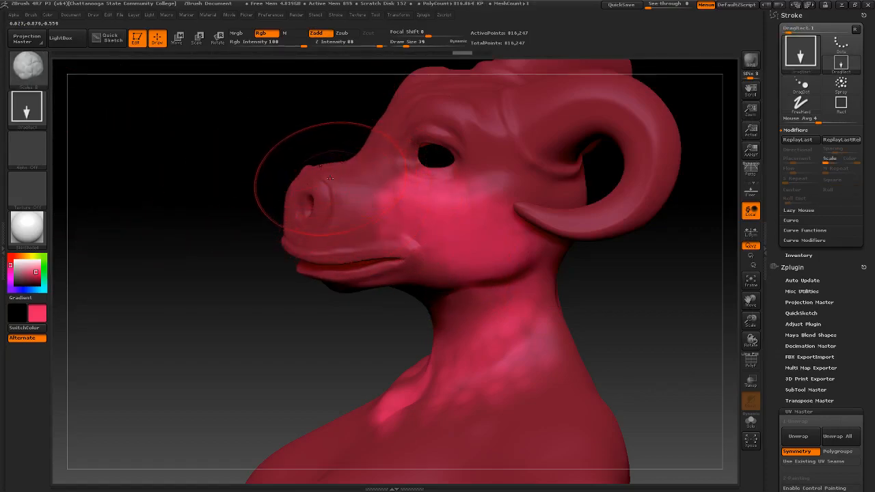
Switch to colour-only painting and undo two test scale stamps on the snout
{"action": "left_click", "coordinate": [318, 34]}
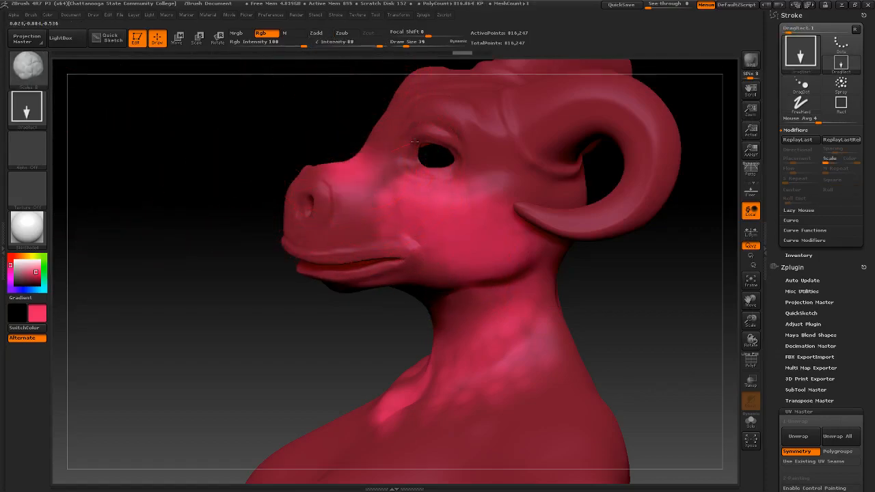
{"action": "left_click_drag", "start_coordinate": [410, 147], "coordinate": [455, 133]}
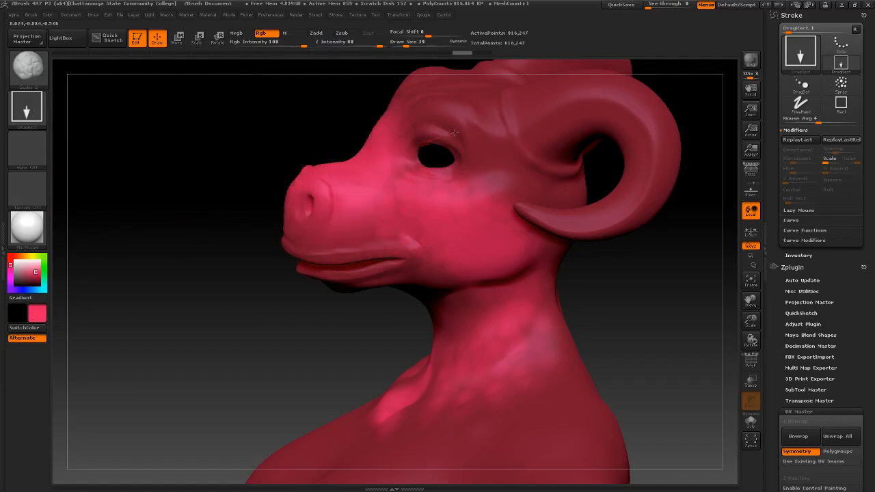
{"action": "key", "text": "ctrl+z"}
{"action": "left_click", "coordinate": [798, 210]}
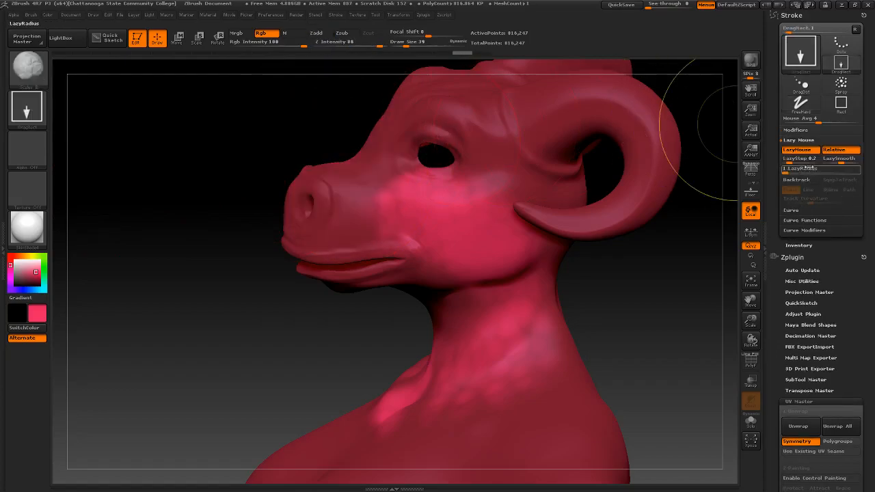
{"action": "mouse_move", "coordinate": [365, 171]}
{"action": "left_mouse_down"}
{"action": "mouse_move", "coordinate": [261, 179]}
{"action": "mouse_move", "coordinate": [292, 181]}
{"action": "left_mouse_up"}
{"action": "key", "text": "ctrl+z"}
{"action": "left_click", "coordinate": [20, 81]}
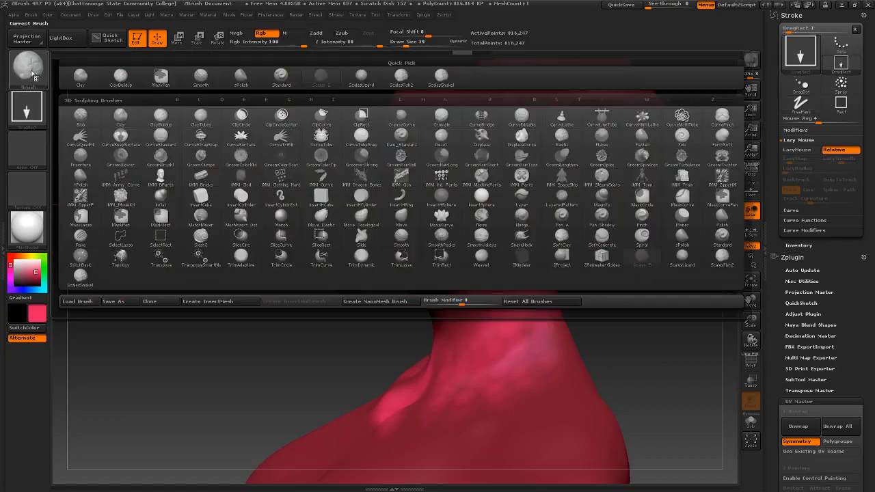
Paint pink ScalesFish2 scales on the neck and brighten the brow, snout and mouth
{"action": "left_click", "coordinate": [402, 78]}
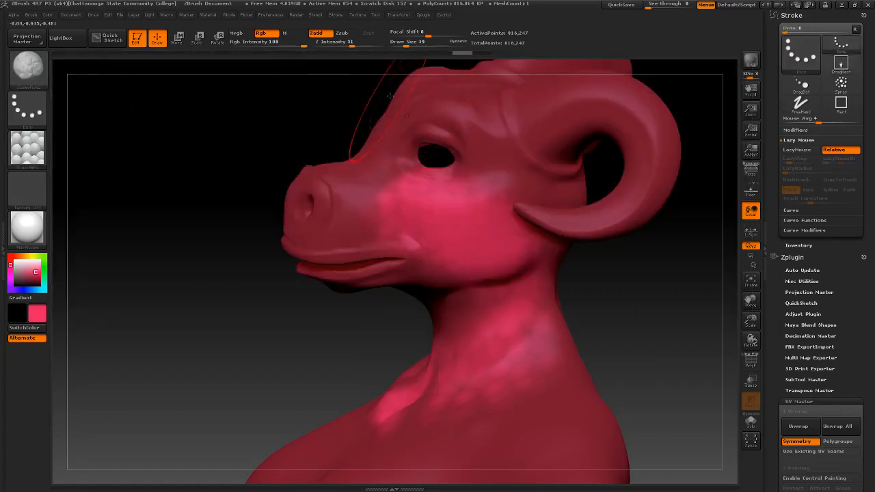
{"action": "left_click_drag", "start_coordinate": [544, 280], "coordinate": [557, 306]}
{"action": "left_click_drag", "start_coordinate": [667, 338], "coordinate": [540, 312]}
{"action": "mouse_move", "coordinate": [612, 243]}
{"action": "left_mouse_down"}
{"action": "mouse_move", "coordinate": [626, 331]}
{"action": "mouse_move", "coordinate": [584, 357]}
{"action": "left_mouse_up"}
{"action": "mouse_move", "coordinate": [364, 329]}
{"action": "left_mouse_down"}
{"action": "mouse_move", "coordinate": [385, 322]}
{"action": "mouse_move", "coordinate": [364, 331]}
{"action": "mouse_move", "coordinate": [229, 312]}
{"action": "mouse_move", "coordinate": [236, 311]}
{"action": "left_mouse_up"}
{"action": "key", "text": "ctrl+z"}
{"action": "left_click_drag", "start_coordinate": [345, 291], "coordinate": [523, 274]}
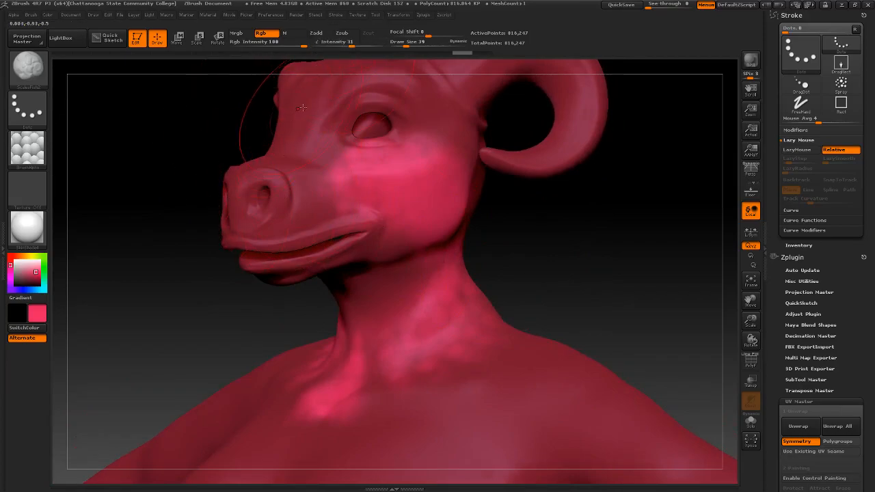
{"action": "left_click_drag", "start_coordinate": [308, 127], "coordinate": [334, 205]}
{"action": "mouse_move", "coordinate": [521, 277]}
{"action": "left_mouse_down"}
{"action": "mouse_move", "coordinate": [579, 269]}
{"action": "mouse_move", "coordinate": [532, 272]}
{"action": "left_mouse_up"}
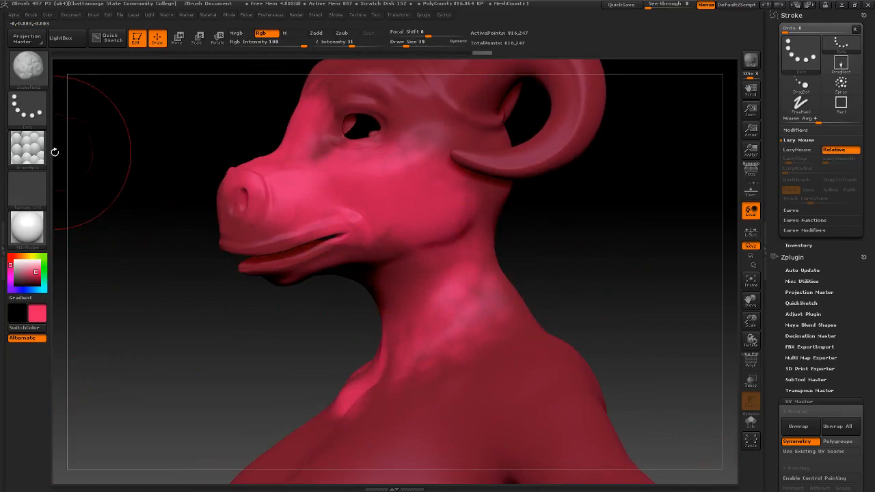
Switch to the ScalesLizard brush in colour-only mode, undoing the rejected face stamps
{"action": "left_click", "coordinate": [28, 67]}
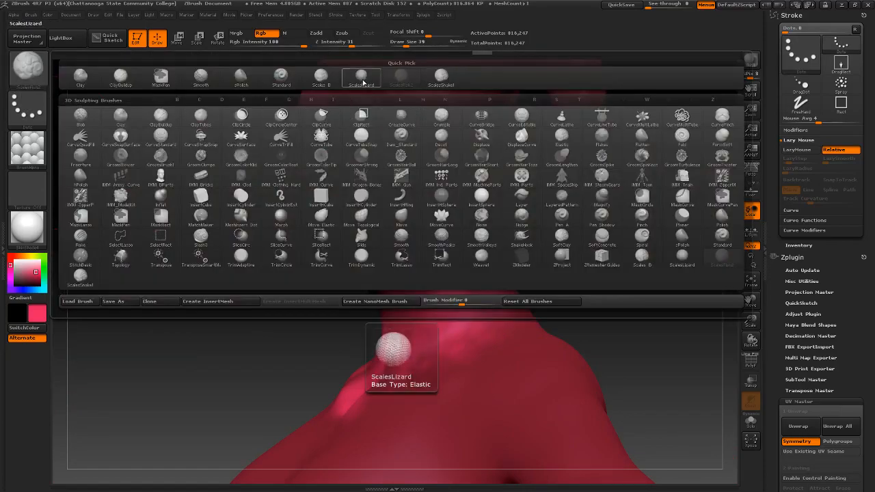
{"action": "left_click", "coordinate": [320, 78]}
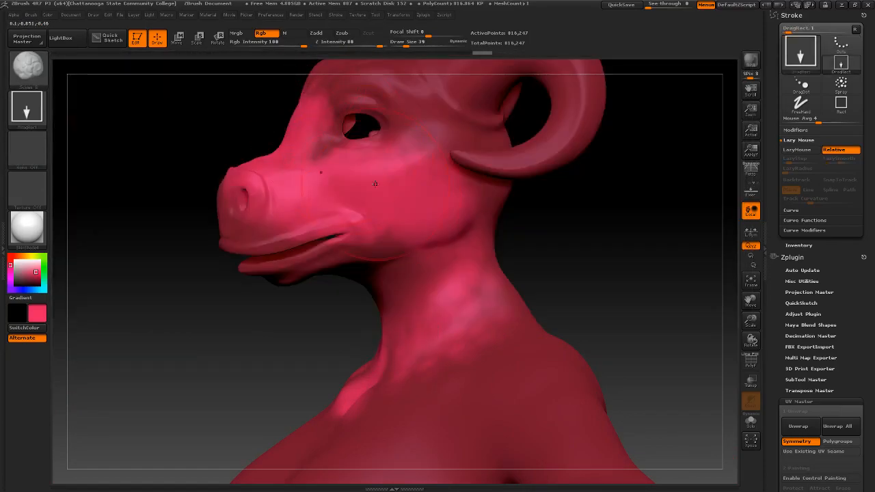
{"action": "left_click", "coordinate": [42, 80]}
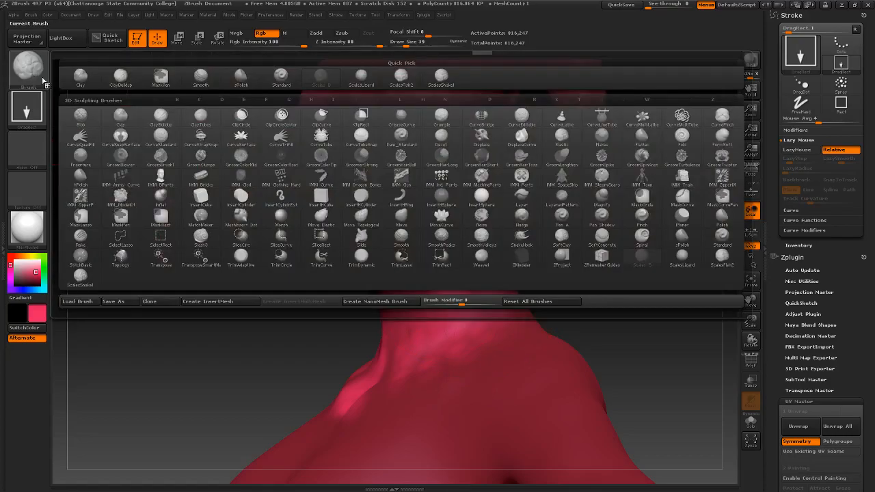
{"action": "left_click", "coordinate": [358, 81]}
{"action": "left_click_drag", "start_coordinate": [275, 150], "coordinate": [373, 219]}
{"action": "key", "text": "ctrl+z"}
{"action": "left_click", "coordinate": [320, 34]}
{"action": "left_click_drag", "start_coordinate": [295, 158], "coordinate": [407, 250]}
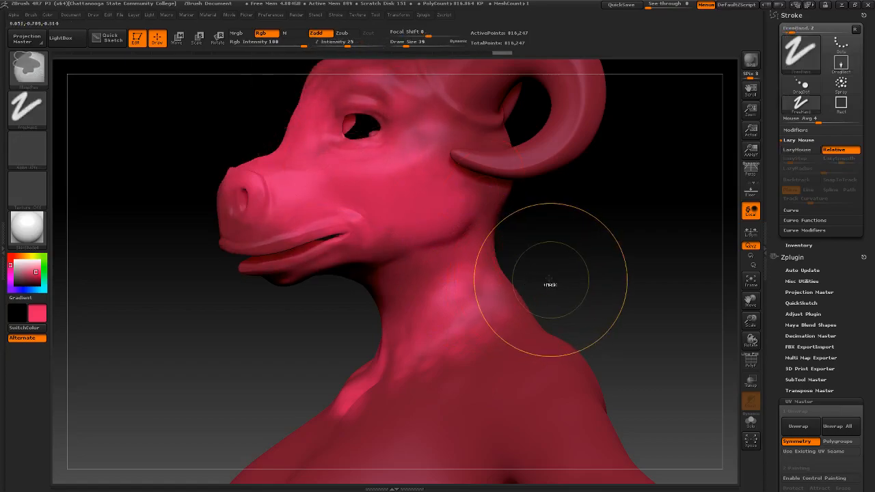
{"action": "key", "text": "ctrl+z"}
Change the stroke to Dots and paint lighter scales on the neck and nape
{"action": "left_click", "coordinate": [28, 107]}
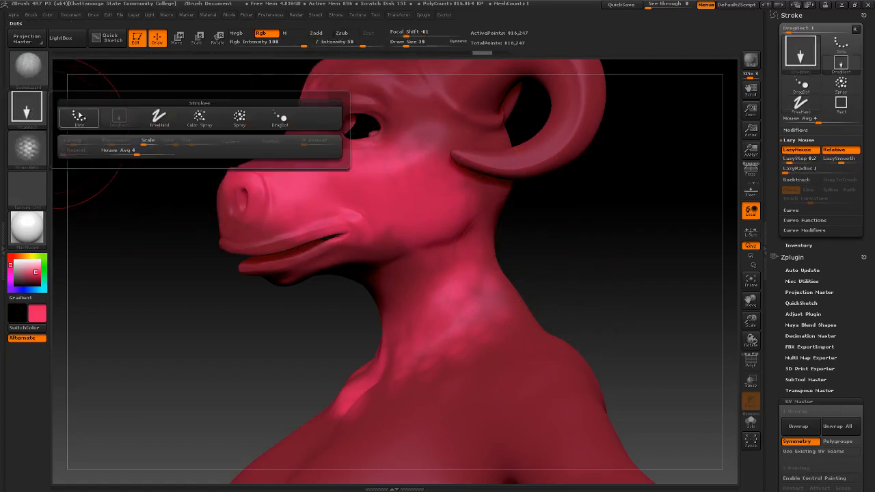
{"action": "left_click", "coordinate": [80, 120]}
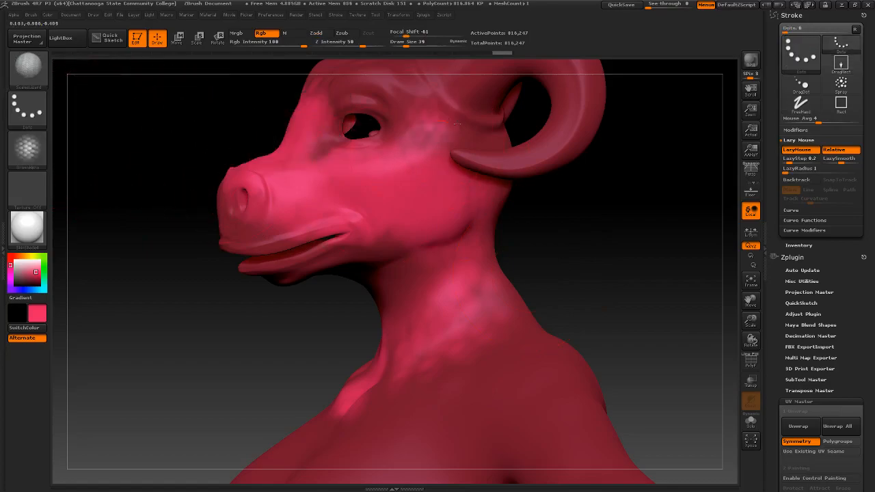
{"action": "left_click_drag", "start_coordinate": [494, 196], "coordinate": [500, 200]}
{"action": "mouse_move", "coordinate": [588, 216]}
{"action": "left_mouse_down"}
{"action": "mouse_move", "coordinate": [547, 212]}
{"action": "mouse_move", "coordinate": [580, 202]}
{"action": "left_mouse_up"}
{"action": "mouse_move", "coordinate": [609, 248]}
{"action": "left_mouse_down"}
{"action": "mouse_move", "coordinate": [588, 245]}
{"action": "mouse_move", "coordinate": [611, 266]}
{"action": "left_mouse_up"}
{"action": "left_click_drag", "start_coordinate": [385, 271], "coordinate": [508, 282]}
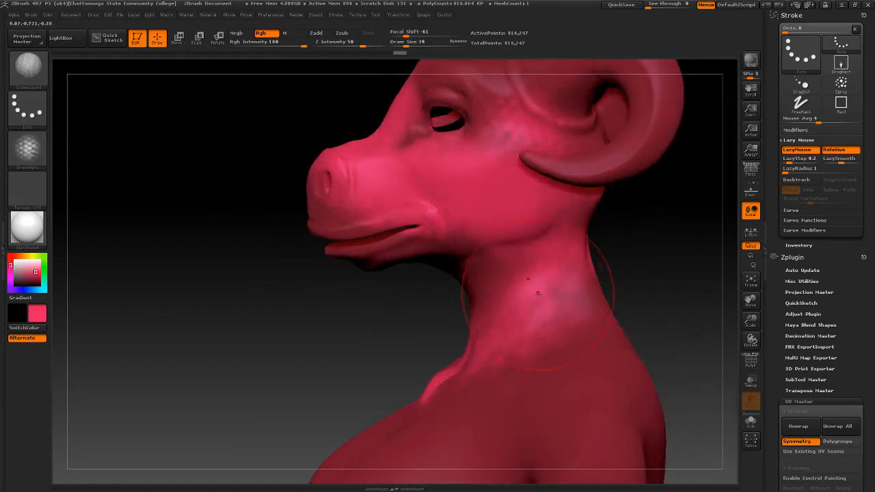
{"action": "mouse_move", "coordinate": [649, 281]}
{"action": "left_mouse_down", "text": "alt"}
{"action": "mouse_move", "coordinate": [526, 254]}
{"action": "mouse_move", "coordinate": [567, 269]}
{"action": "mouse_move", "coordinate": [598, 267]}
{"action": "mouse_move", "coordinate": [519, 266]}
{"action": "mouse_move", "coordinate": [515, 305]}
{"action": "left_mouse_up", "text": "alt"}
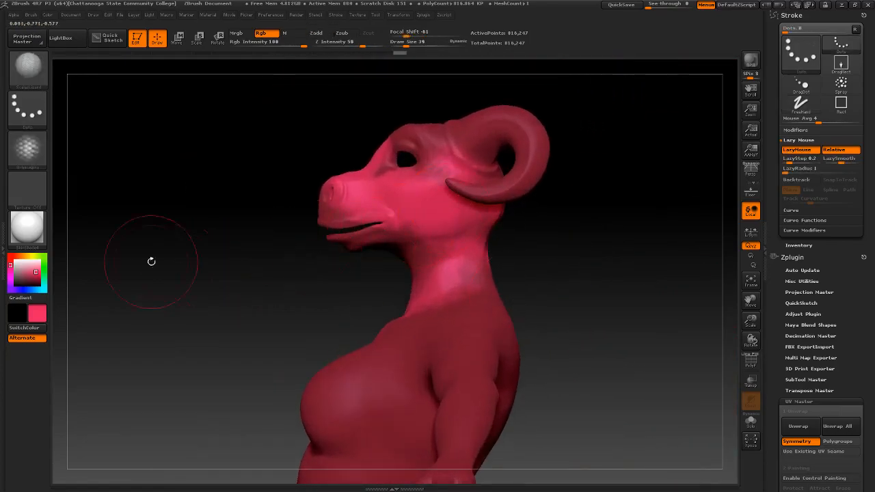
Pick a darker red and paint dark scales across the muzzle, cheek and jaw
{"action": "left_click", "coordinate": [32, 280]}
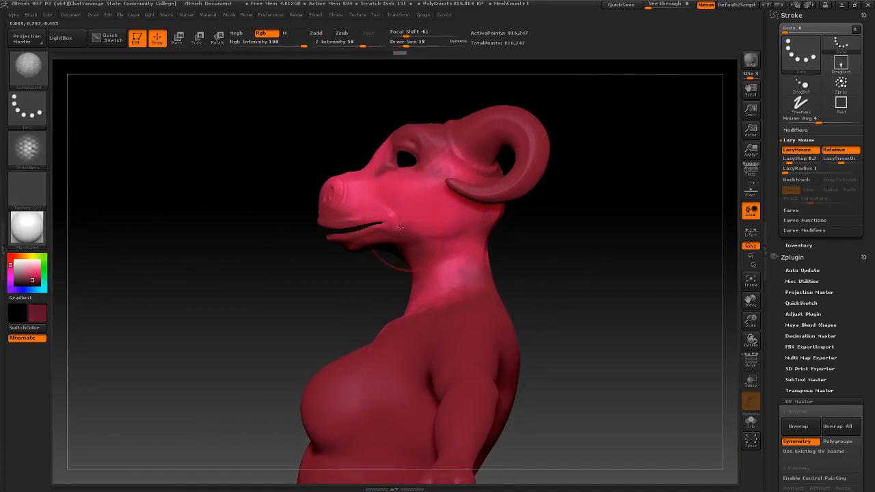
{"action": "left_click_drag", "start_coordinate": [349, 194], "coordinate": [448, 213]}
{"action": "key", "text": "ctrl+z"}
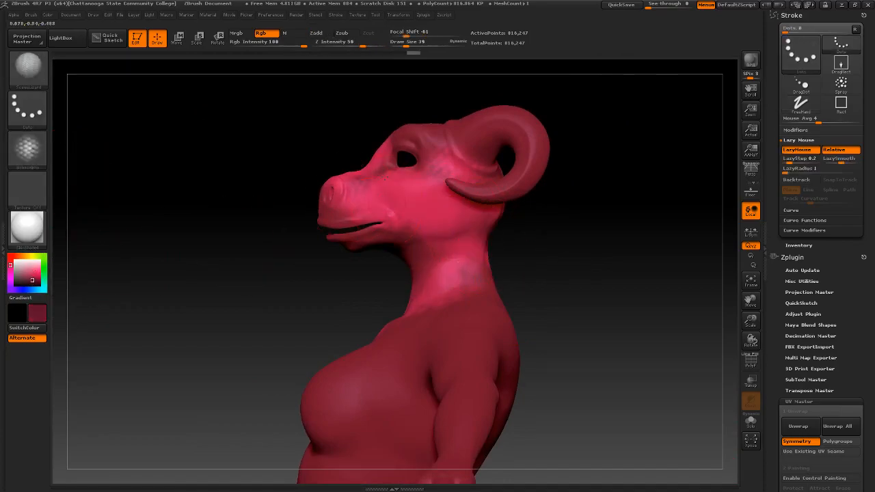
{"action": "left_click_drag", "start_coordinate": [373, 180], "coordinate": [436, 198]}
{"action": "left_click_drag", "start_coordinate": [353, 203], "coordinate": [431, 224]}
{"action": "left_click_drag", "start_coordinate": [533, 248], "coordinate": [503, 238]}
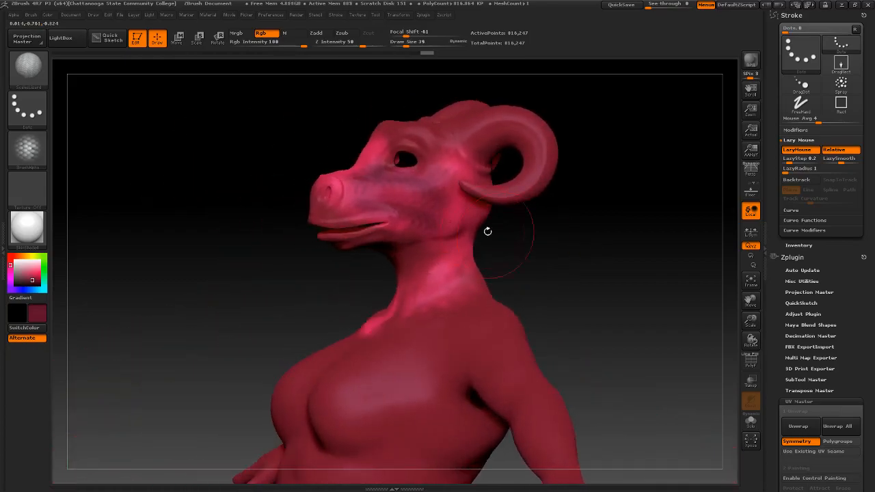
{"action": "left_click_drag", "start_coordinate": [220, 217], "coordinate": [277, 195]}
{"action": "left_click_drag", "start_coordinate": [522, 226], "coordinate": [479, 229]}
{"action": "left_click_drag", "start_coordinate": [530, 243], "coordinate": [513, 233]}
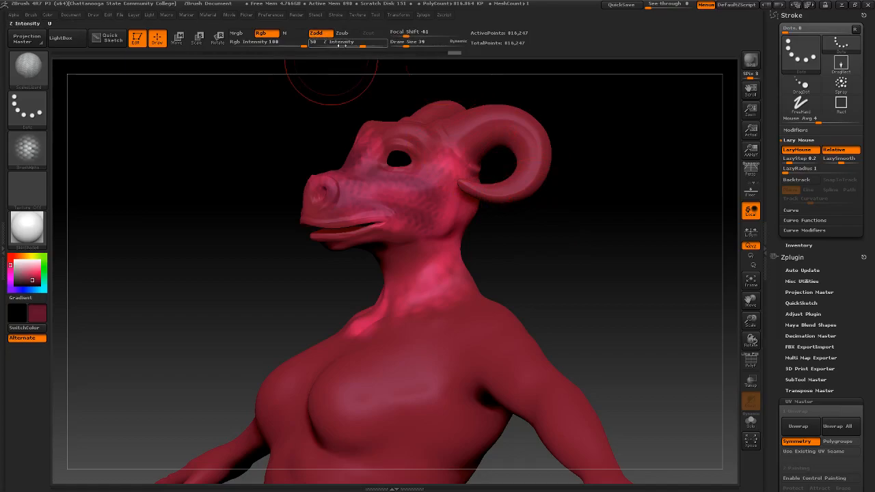
Lower the brush Z Intensity from 50 to 21 in the spacebar palette
{"action": "key", "text": "space"}
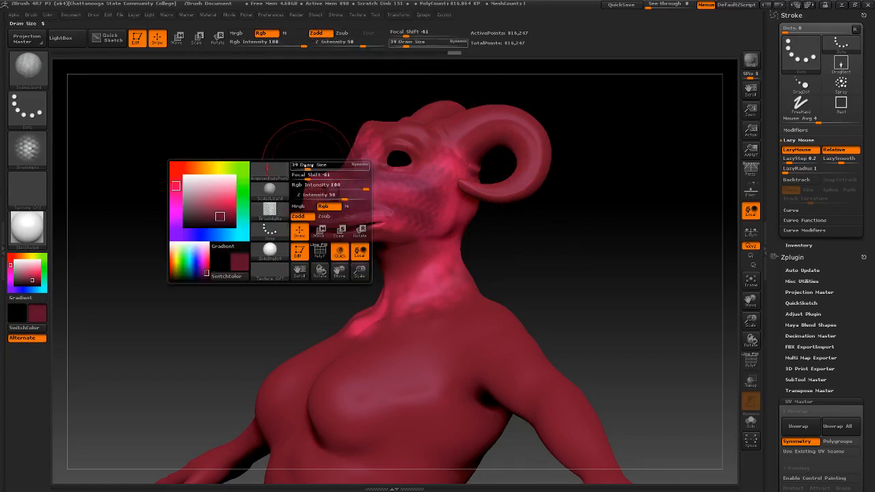
{"action": "left_click", "coordinate": [327, 198]}
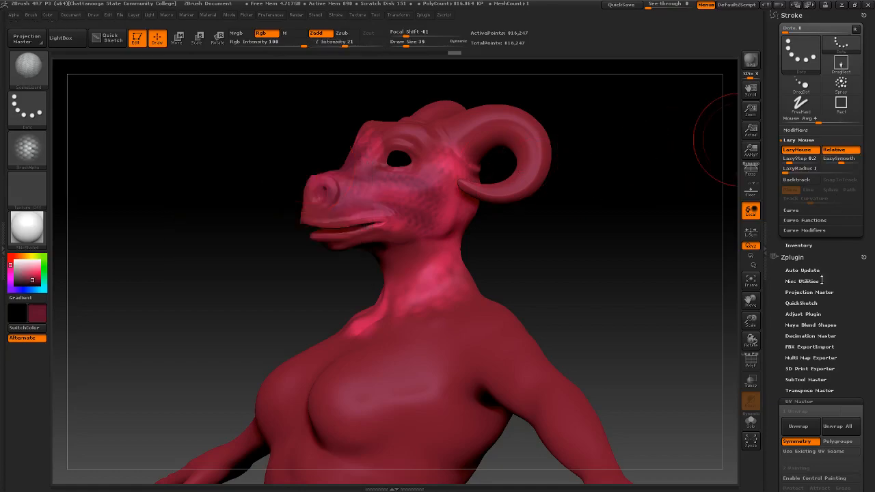
{"action": "left_click_drag", "start_coordinate": [833, 303], "coordinate": [837, 247]}
{"action": "left_click_drag", "start_coordinate": [873, 273], "coordinate": [869, 190]}
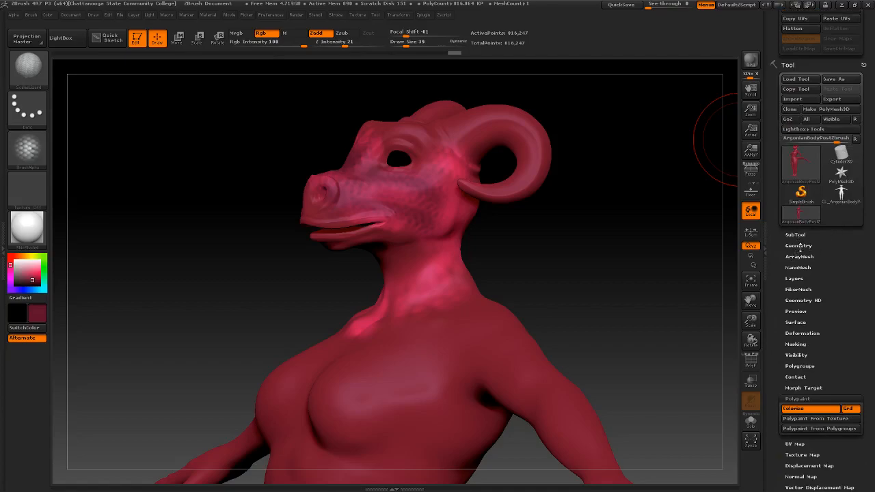
{"action": "left_click", "coordinate": [799, 246]}
{"action": "left_click", "coordinate": [796, 323]}
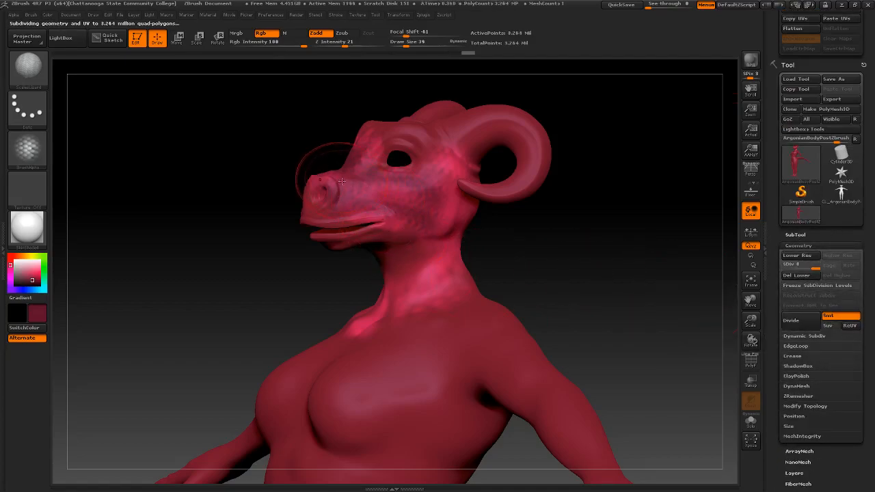
{"action": "left_click_drag", "start_coordinate": [518, 248], "coordinate": [487, 242]}
{"action": "mouse_move", "coordinate": [488, 243]}
{"action": "right_mouse_down", "text": "ctrl"}
{"action": "mouse_move", "coordinate": [494, 291]}
{"action": "mouse_move", "coordinate": [502, 247]}
{"action": "right_mouse_up", "text": "ctrl"}
{"action": "right_click_drag", "start_coordinate": [502, 247], "coordinate": [524, 386]}
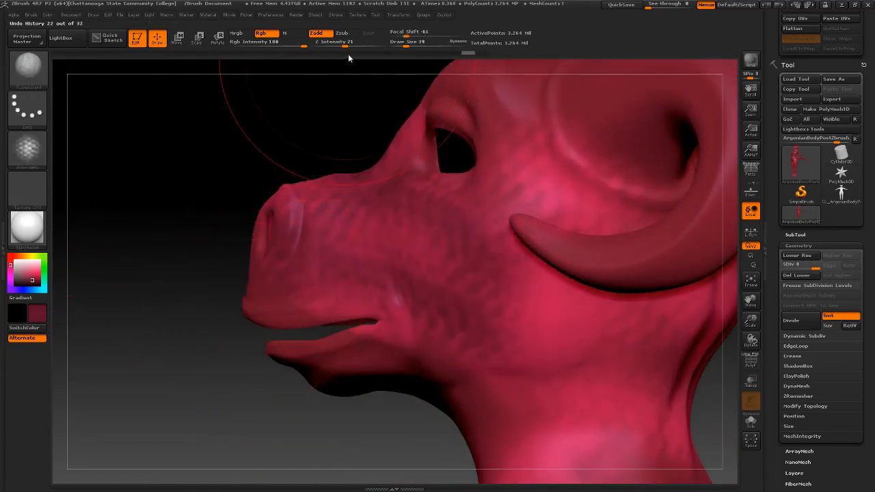
Raise the Z Intensity and try a brighter red paint colour
{"action": "left_click_drag", "start_coordinate": [343, 46], "coordinate": [351, 46]}
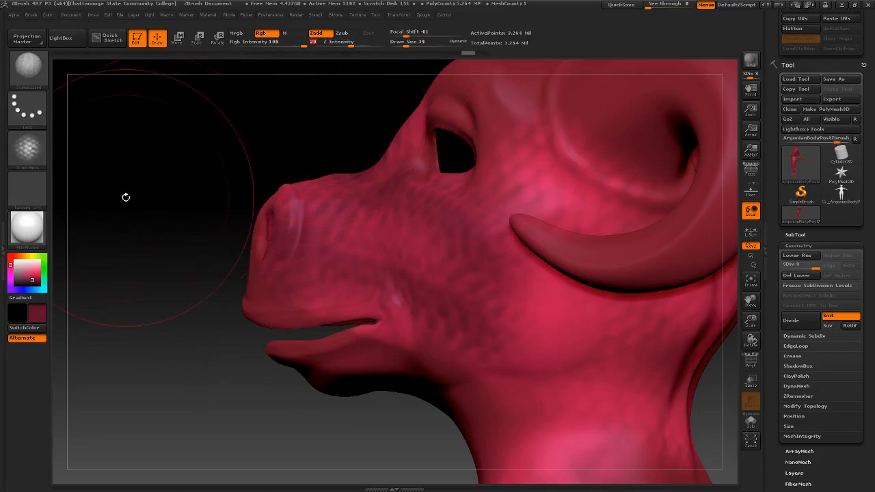
{"action": "left_click", "coordinate": [36, 277]}
{"action": "mouse_move", "coordinate": [81, 288]}
{"action": "left_mouse_down"}
{"action": "mouse_move", "coordinate": [197, 287]}
{"action": "mouse_move", "coordinate": [95, 288]}
{"action": "mouse_move", "coordinate": [123, 234]}
{"action": "mouse_move", "coordinate": [132, 273]}
{"action": "mouse_move", "coordinate": [144, 195]}
{"action": "mouse_move", "coordinate": [191, 194]}
{"action": "left_mouse_up"}
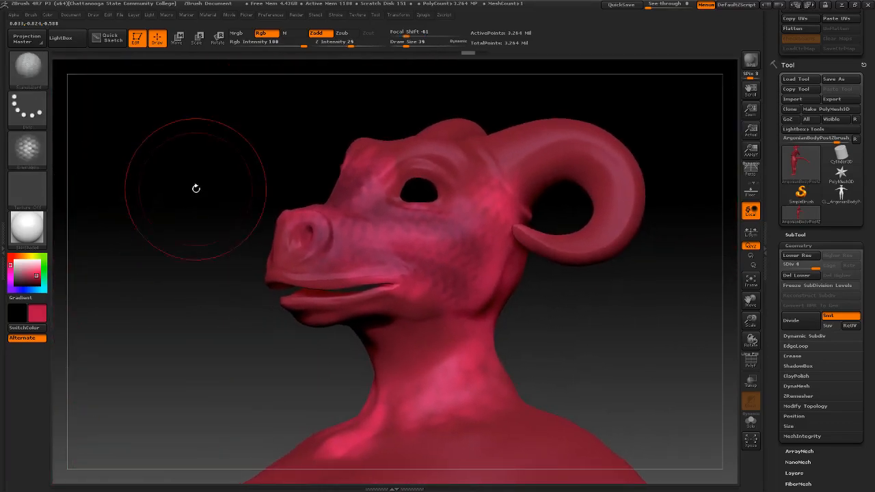
{"action": "left_click_drag", "start_coordinate": [349, 45], "coordinate": [358, 45]}
{"action": "mouse_move", "coordinate": [530, 330]}
{"action": "left_mouse_down"}
{"action": "mouse_move", "coordinate": [561, 343]}
{"action": "mouse_move", "coordinate": [539, 332]}
{"action": "left_mouse_up"}
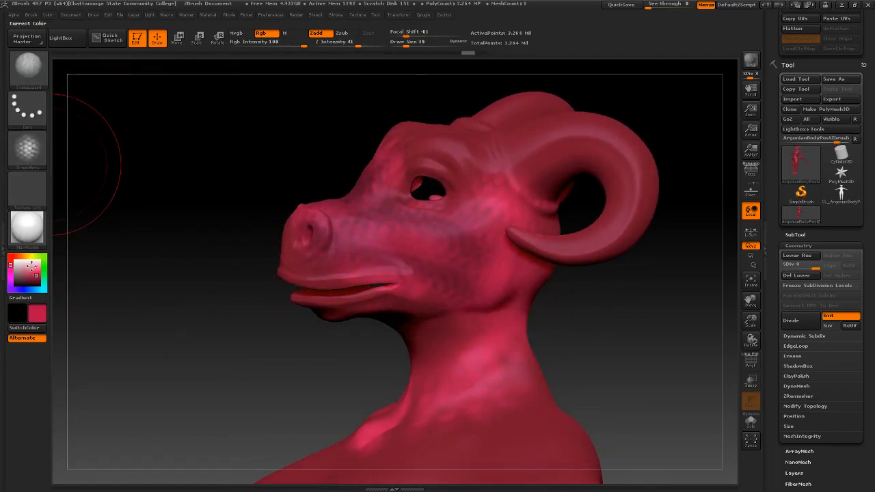
Test pure red and then green scale strokes on the cheek, undoing each
{"action": "left_click", "coordinate": [11, 257]}
{"action": "left_click_drag", "start_coordinate": [36, 276], "coordinate": [39, 275]}
{"action": "left_click_drag", "start_coordinate": [383, 236], "coordinate": [484, 245]}
{"action": "mouse_move", "coordinate": [604, 328]}
{"action": "left_mouse_down"}
{"action": "mouse_move", "coordinate": [595, 324]}
{"action": "mouse_move", "coordinate": [611, 316]}
{"action": "mouse_move", "coordinate": [599, 320]}
{"action": "left_mouse_up"}
{"action": "key", "text": "ctrl+z"}
{"action": "left_click_drag", "start_coordinate": [19, 260], "coordinate": [44, 261]}
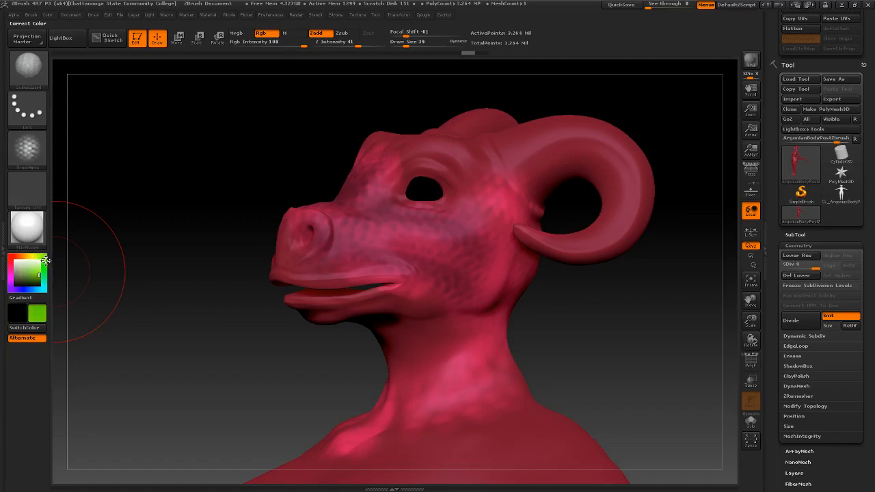
{"action": "mouse_move", "coordinate": [334, 236]}
{"action": "left_mouse_down"}
{"action": "mouse_move", "coordinate": [404, 233]}
{"action": "mouse_move", "coordinate": [492, 246]}
{"action": "left_mouse_up"}
{"action": "left_click_drag", "start_coordinate": [602, 312], "coordinate": [618, 305]}
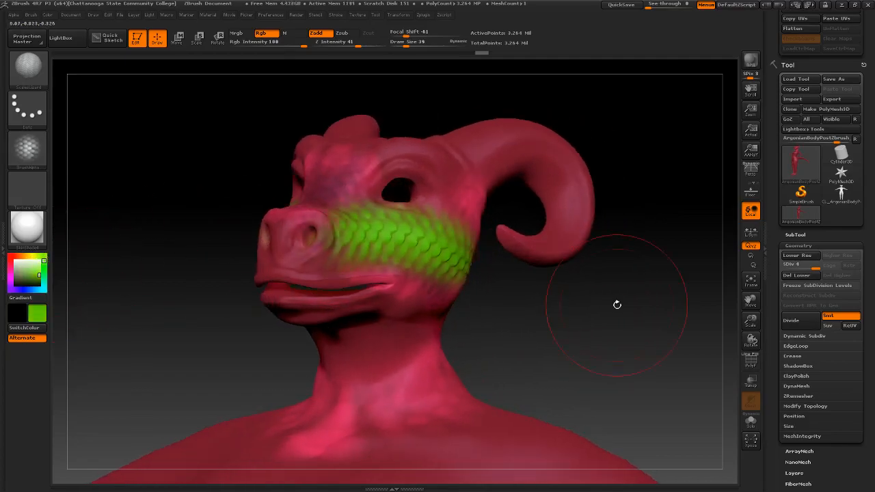
{"action": "key", "text": "ctrl+z"}
Choose magenta and test a scale stroke on the cheek, then undo it
{"action": "left_click", "coordinate": [10, 275]}
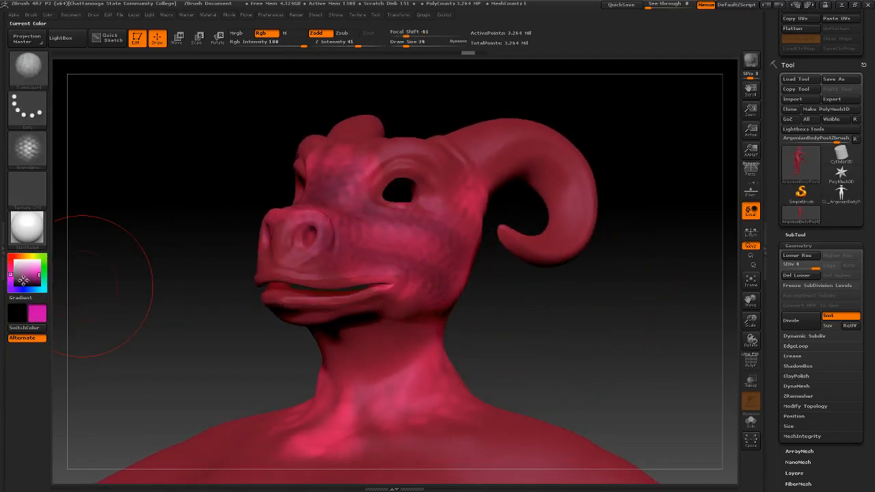
{"action": "left_click_drag", "start_coordinate": [335, 236], "coordinate": [441, 254]}
{"action": "left_click_drag", "start_coordinate": [531, 314], "coordinate": [497, 305]}
{"action": "key", "text": "ctrl+z"}
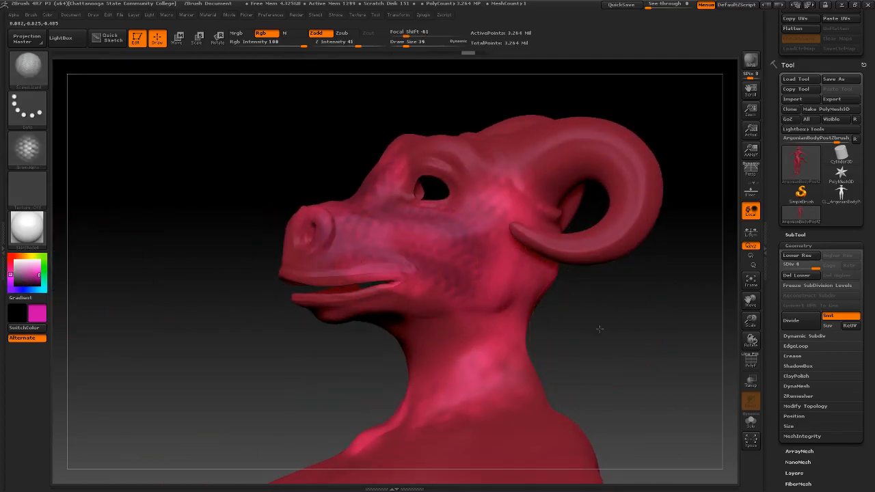
Try magenta scales down the neck and upper back, then enlarge the brush to size 97
{"action": "left_click_drag", "start_coordinate": [562, 325], "coordinate": [546, 285]}
{"action": "right_click_drag", "start_coordinate": [545, 286], "coordinate": [484, 259], "text": "ctrl"}
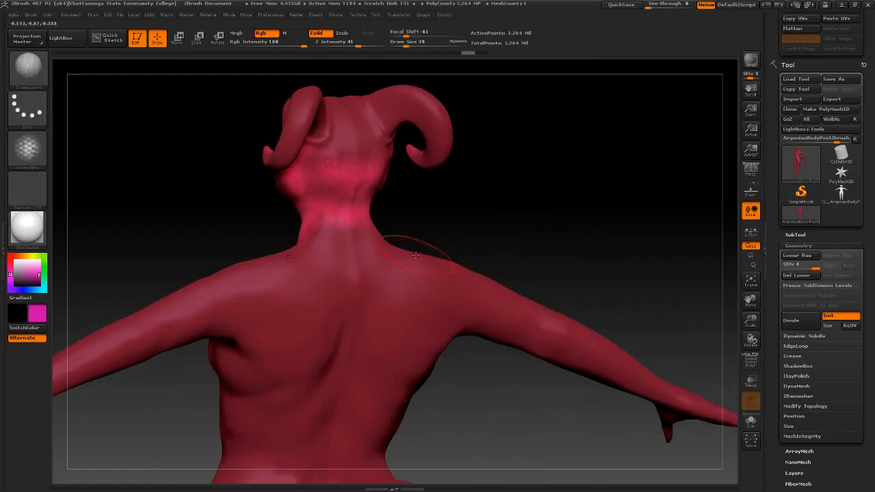
{"action": "left_click_drag", "start_coordinate": [343, 227], "coordinate": [328, 325]}
{"action": "key", "text": "ctrl+z"}
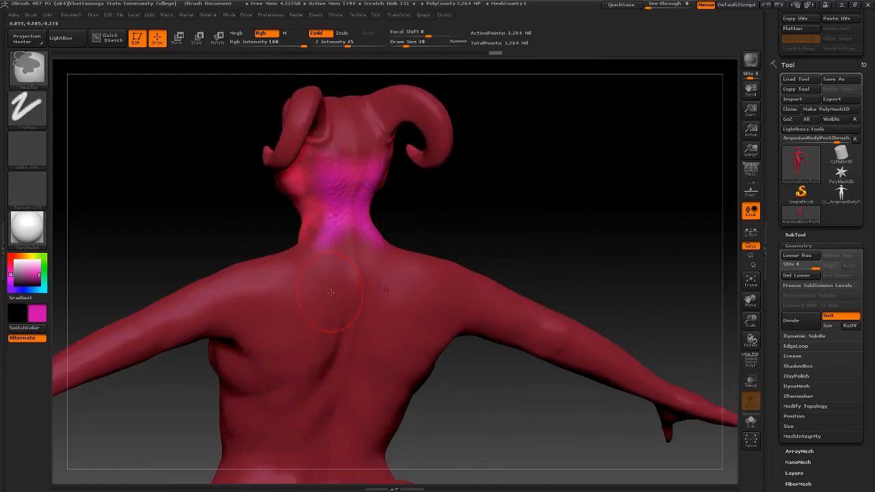
{"action": "key", "text": "space"}
{"action": "mouse_move", "coordinate": [329, 294]}
{"action": "left_mouse_down"}
{"action": "mouse_move", "coordinate": [340, 292]}
{"action": "mouse_move", "coordinate": [267, 355]}
{"action": "left_mouse_up"}
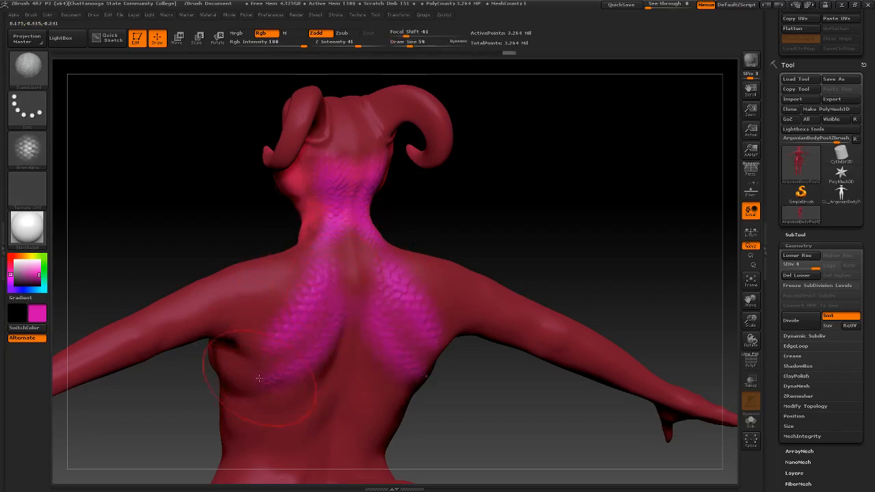
Paint magenta scales down the shoulders from the rear view, undoing rejected strokes
{"action": "right_click_drag", "start_coordinate": [368, 274], "coordinate": [307, 316]}
{"action": "right_click_drag", "start_coordinate": [286, 225], "coordinate": [277, 254]}
{"action": "mouse_move", "coordinate": [146, 356]}
{"action": "right_mouse_down"}
{"action": "mouse_move", "coordinate": [110, 256]}
{"action": "mouse_move", "coordinate": [205, 264]}
{"action": "right_mouse_up"}
{"action": "left_click_drag", "start_coordinate": [162, 279], "coordinate": [232, 315]}
{"action": "left_click_drag", "start_coordinate": [266, 287], "coordinate": [261, 309]}
{"action": "key", "text": "ctrl+z"}
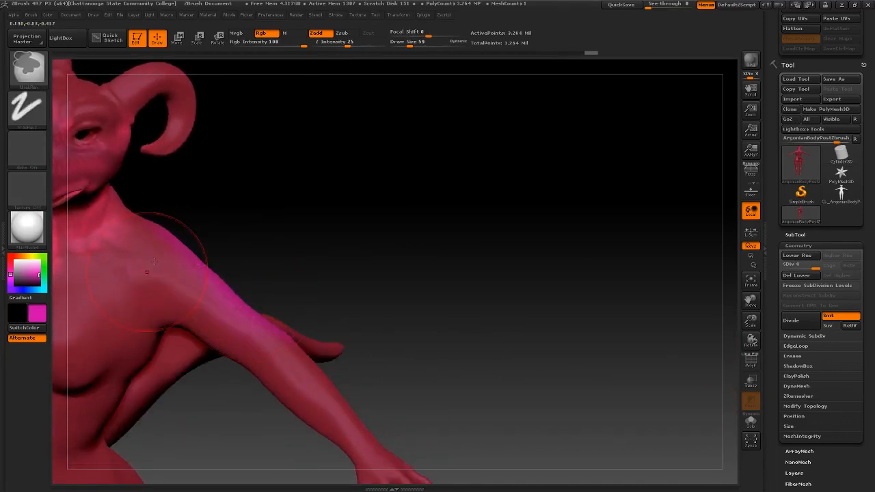
{"action": "left_click_drag", "start_coordinate": [159, 266], "coordinate": [220, 305]}
{"action": "mouse_move", "coordinate": [288, 266]}
{"action": "left_mouse_down"}
{"action": "mouse_move", "coordinate": [252, 240]}
{"action": "mouse_move", "coordinate": [220, 236]}
{"action": "mouse_move", "coordinate": [278, 242]}
{"action": "mouse_move", "coordinate": [267, 246]}
{"action": "mouse_move", "coordinate": [369, 230]}
{"action": "mouse_move", "coordinate": [339, 257]}
{"action": "mouse_move", "coordinate": [406, 235]}
{"action": "left_mouse_up"}
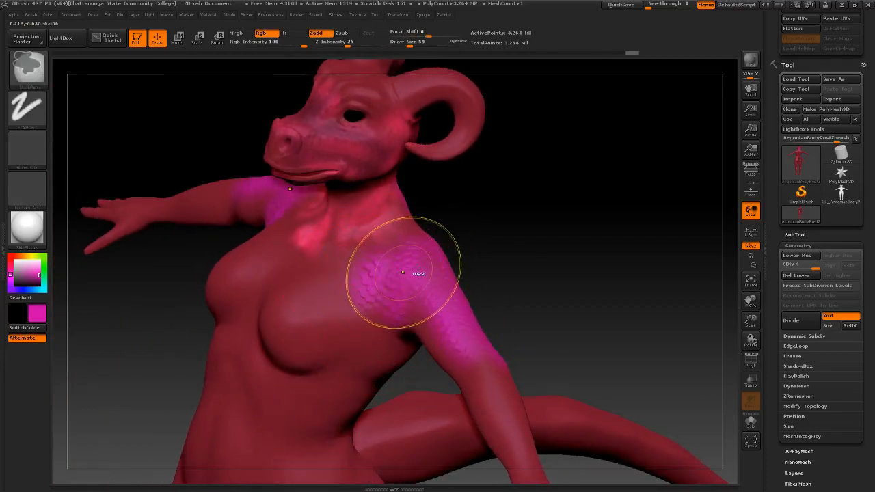
{"action": "key", "text": "ctrl+z"}
Paint magenta scales near the chest and Shift-smooth the shoulder-chest edge
{"action": "left_click_drag", "start_coordinate": [510, 232], "coordinate": [514, 221]}
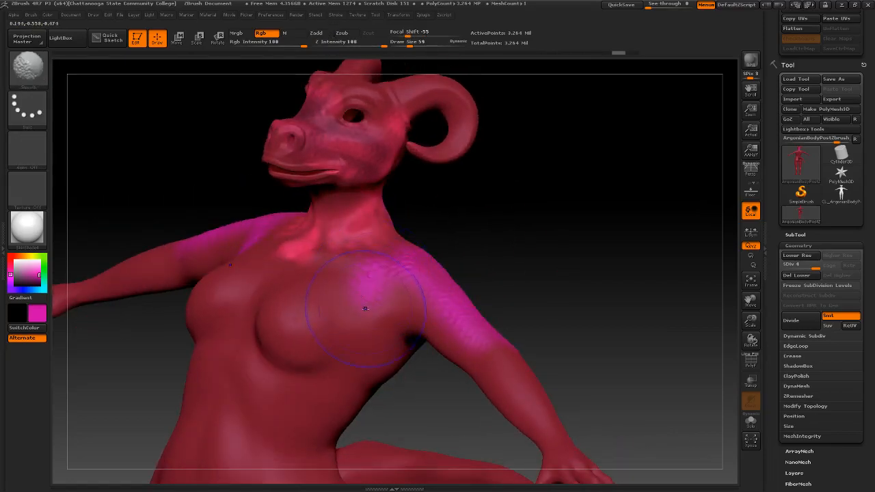
{"action": "left_click_drag", "start_coordinate": [370, 276], "coordinate": [390, 311]}
{"action": "key", "text": "shift"}
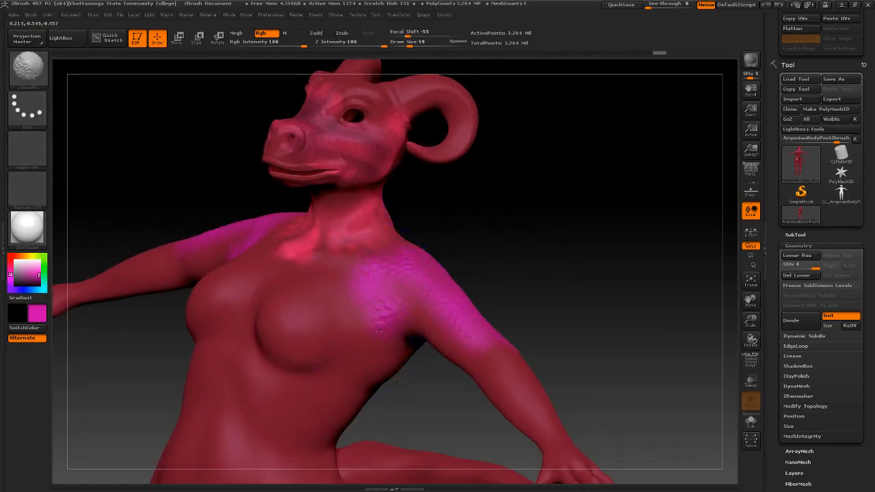
{"action": "mouse_move", "coordinate": [380, 311]}
{"action": "left_mouse_down", "text": "shift"}
{"action": "mouse_move", "coordinate": [391, 315]}
{"action": "mouse_move", "coordinate": [384, 277]}
{"action": "left_mouse_up", "text": "shift"}
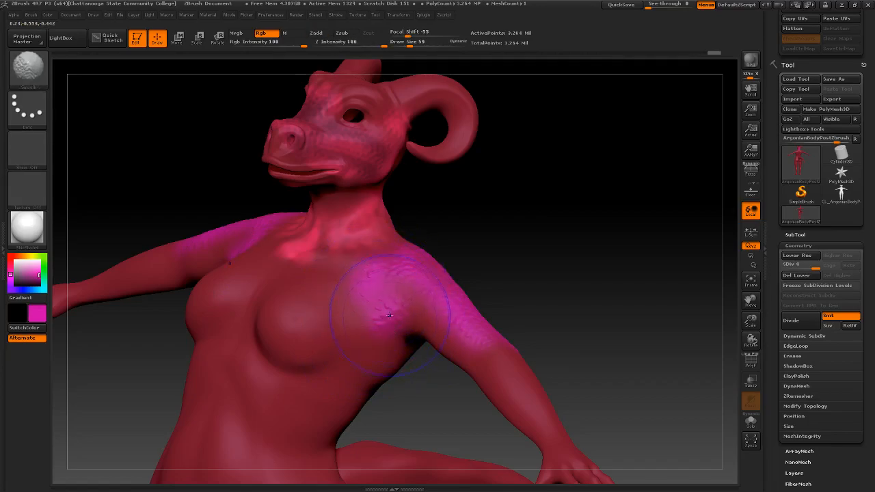
{"action": "left_click_drag", "start_coordinate": [477, 254], "coordinate": [505, 231]}
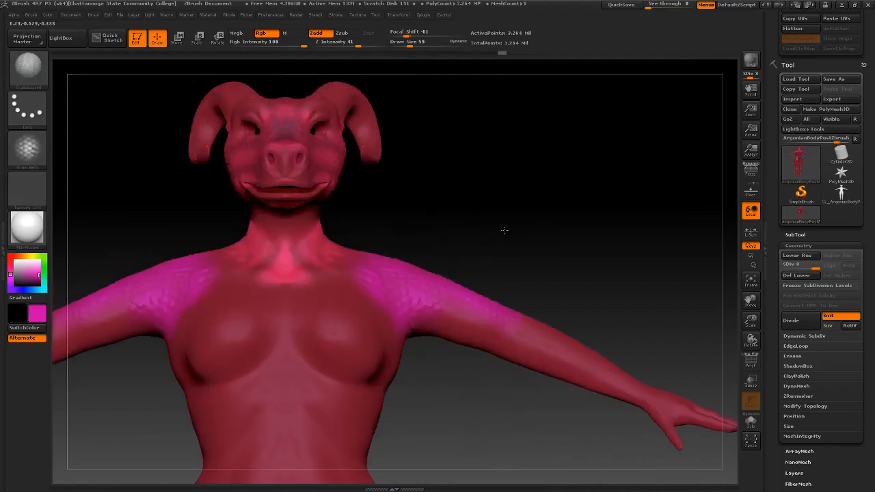
Sample the model's red skin tone as the paint colour
{"action": "mouse_move", "coordinate": [406, 220]}
{"action": "left_mouse_down"}
{"action": "mouse_move", "coordinate": [443, 227]}
{"action": "mouse_move", "coordinate": [416, 231]}
{"action": "left_mouse_up"}
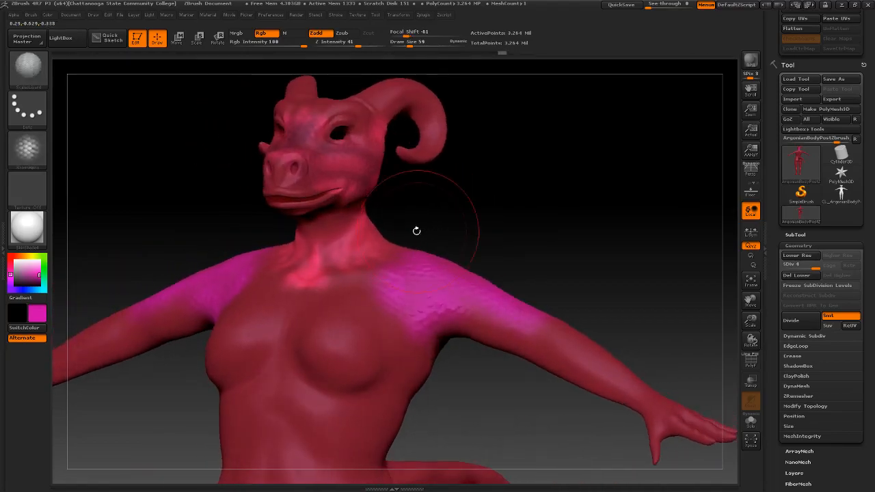
{"action": "left_click_drag", "start_coordinate": [12, 256], "coordinate": [339, 259]}
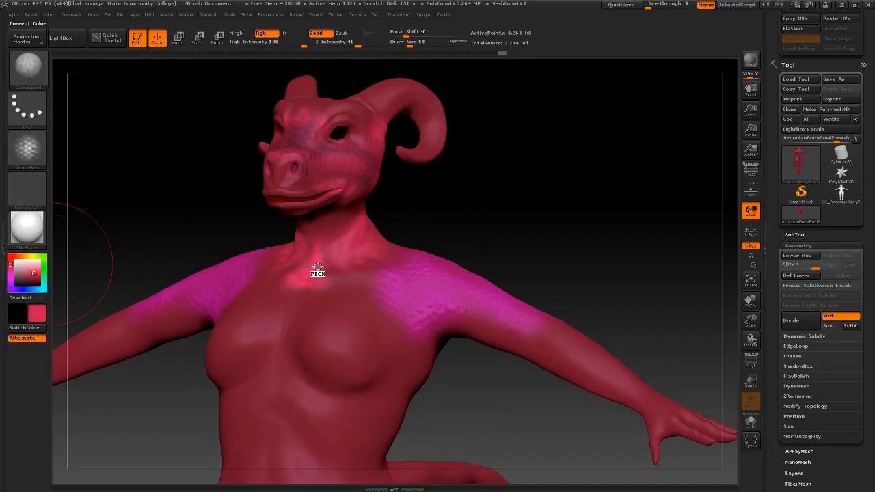
{"action": "mouse_move", "coordinate": [429, 204]}
{"action": "left_mouse_down"}
{"action": "mouse_move", "coordinate": [414, 225]}
{"action": "mouse_move", "coordinate": [404, 224]}
{"action": "left_mouse_up"}
{"action": "key", "text": "ctrl+z"}
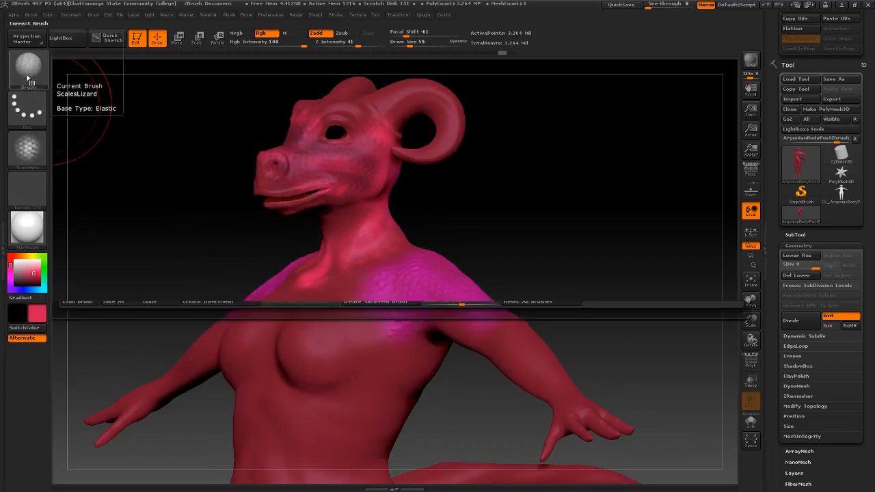
Select the ScalesSnake1 brush with the Dots stroke
{"action": "left_click", "coordinate": [28, 67]}
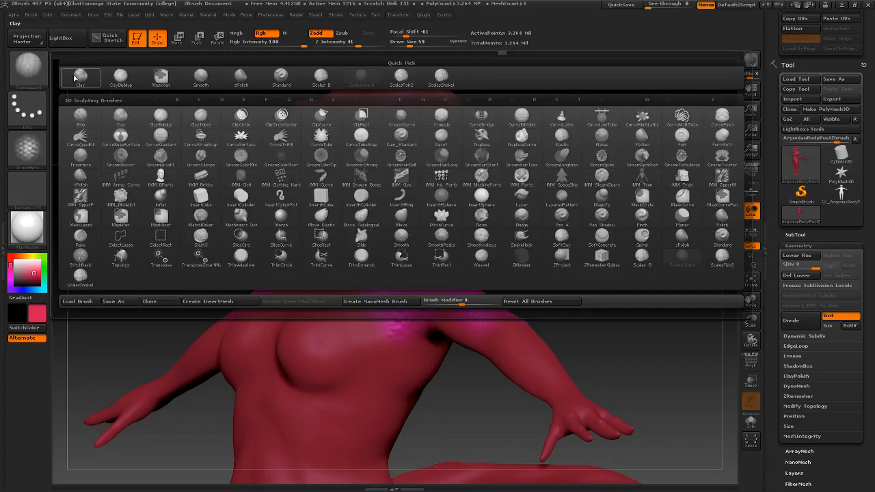
{"action": "left_click", "coordinate": [443, 80]}
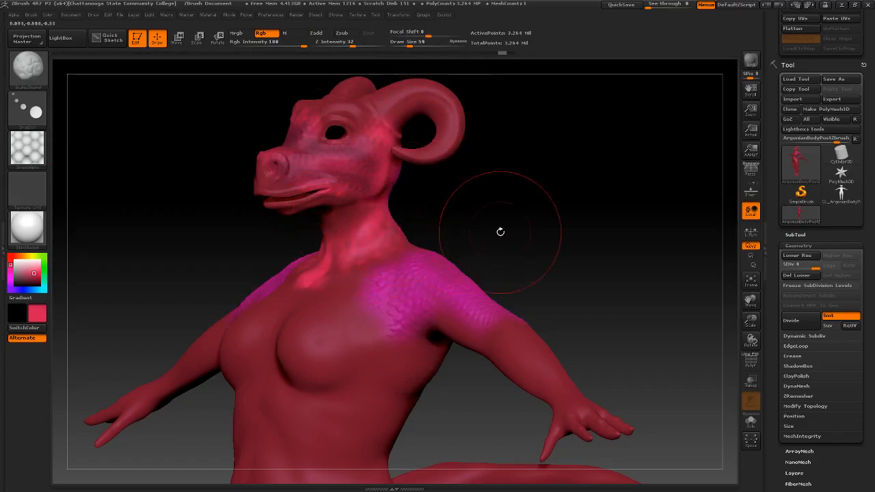
{"action": "left_click_drag", "start_coordinate": [490, 231], "coordinate": [447, 238]}
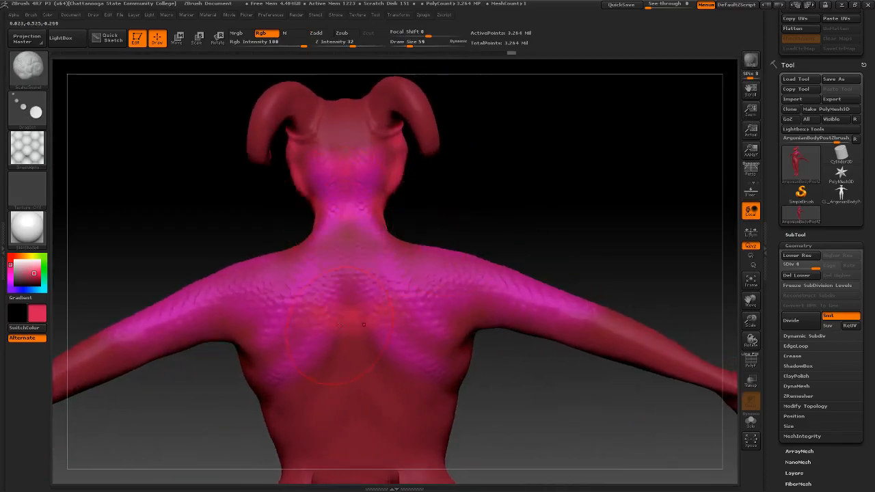
{"action": "left_click", "coordinate": [33, 114]}
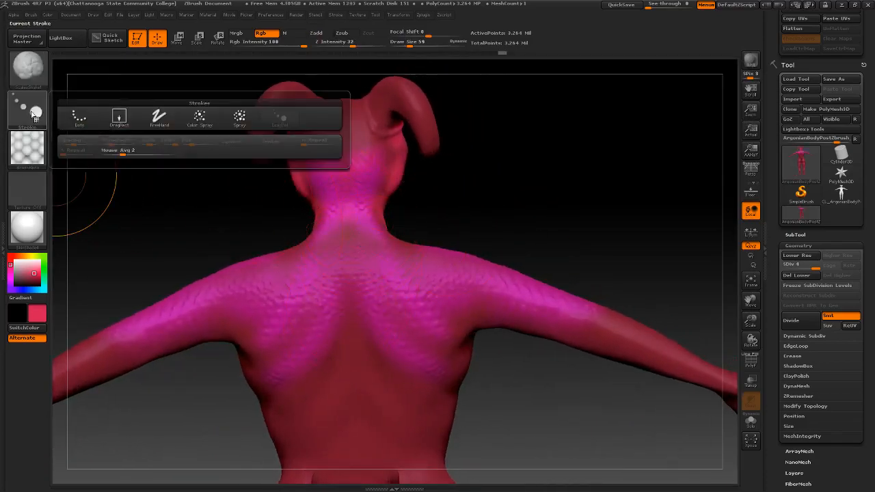
{"action": "left_click", "coordinate": [78, 118]}
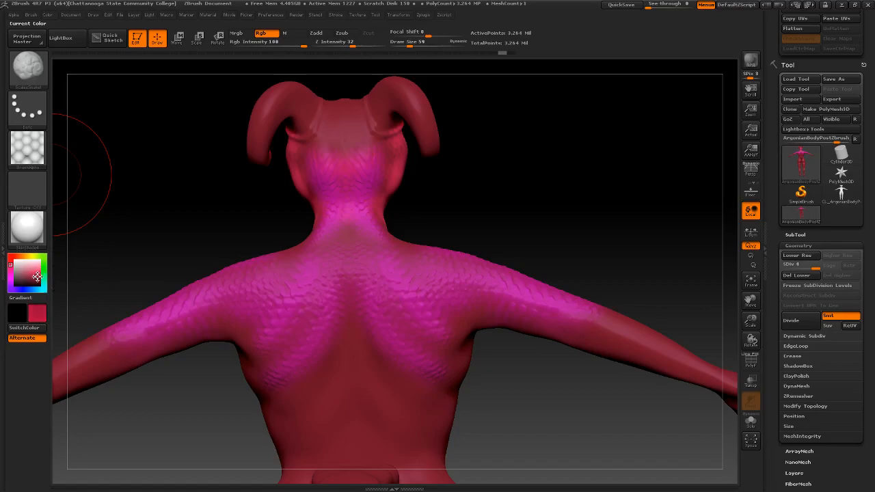
Paint darker red down the middle of the back and recentre on the rear view
{"action": "mouse_move", "coordinate": [403, 218]}
{"action": "left_mouse_down"}
{"action": "mouse_move", "coordinate": [349, 273]}
{"action": "mouse_move", "coordinate": [353, 336]}
{"action": "mouse_move", "coordinate": [338, 380]}
{"action": "left_mouse_up"}
{"action": "mouse_move", "coordinate": [398, 232]}
{"action": "left_mouse_down"}
{"action": "mouse_move", "coordinate": [412, 225]}
{"action": "mouse_move", "coordinate": [403, 222]}
{"action": "left_mouse_up"}
{"action": "left_click_drag", "start_coordinate": [349, 356], "coordinate": [266, 279]}
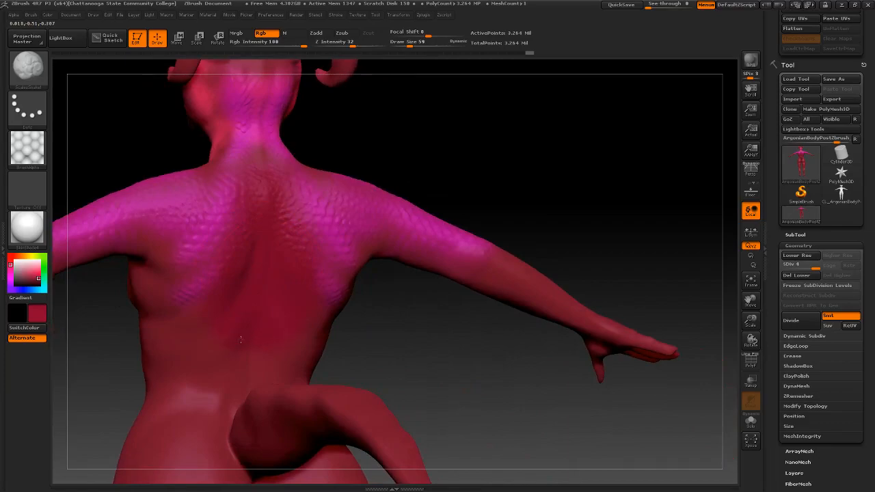
{"action": "left_click_drag", "start_coordinate": [173, 349], "coordinate": [182, 321]}
Enable Zadd, shift the colour to magenta and paint scales on the lower back side
{"action": "left_click", "coordinate": [315, 33]}
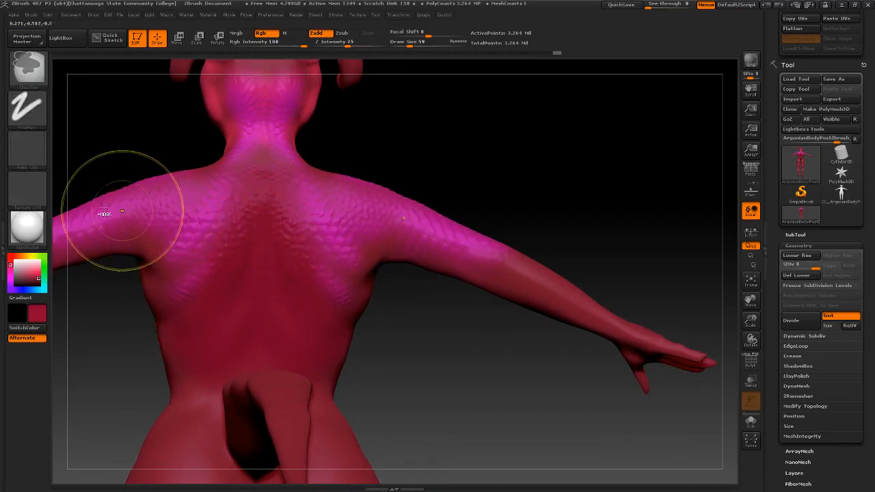
{"action": "left_click_drag", "start_coordinate": [12, 266], "coordinate": [13, 271]}
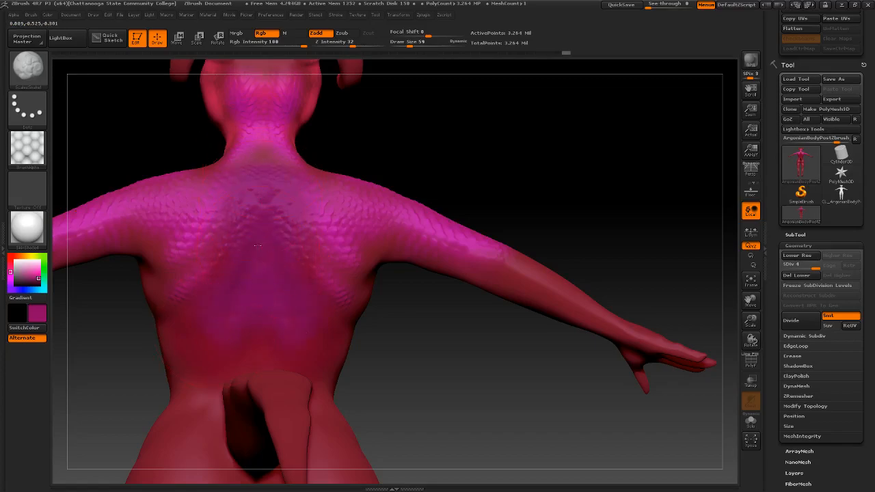
{"action": "right_click_drag", "start_coordinate": [243, 337], "coordinate": [231, 298]}
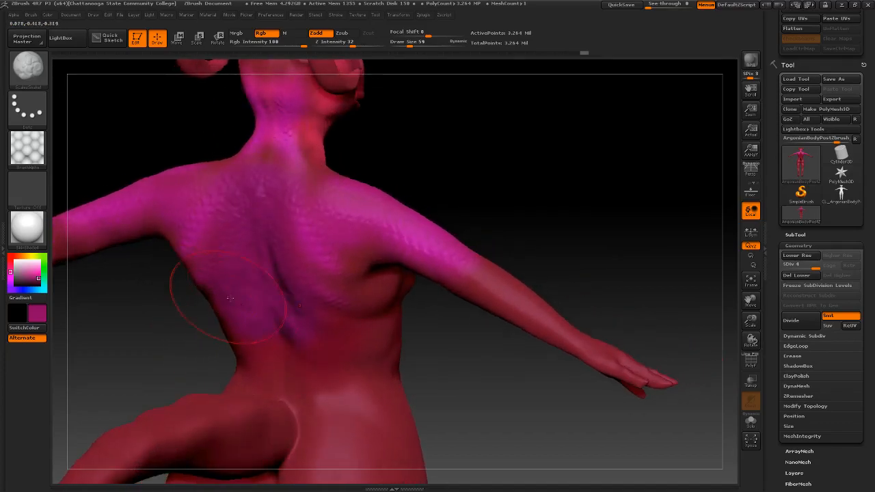
{"action": "left_click_drag", "start_coordinate": [309, 387], "coordinate": [299, 332]}
{"action": "right_click_drag", "start_coordinate": [247, 335], "coordinate": [290, 326]}
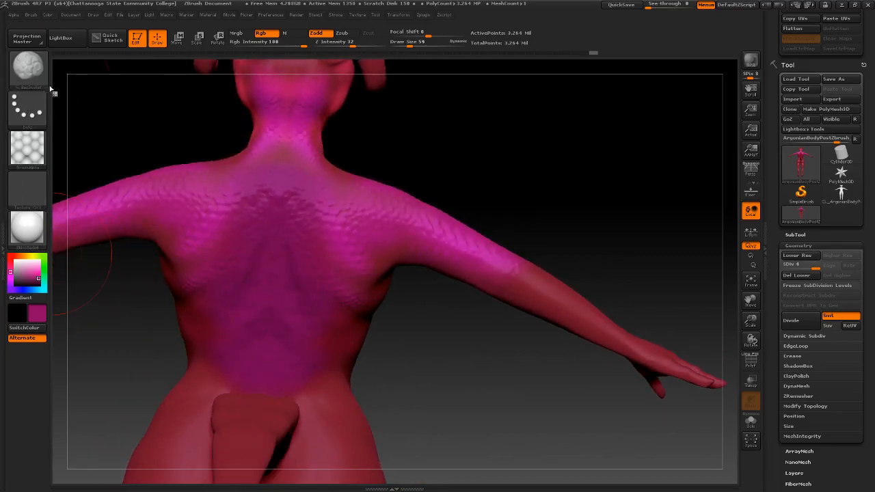
{"action": "key", "text": "b"}
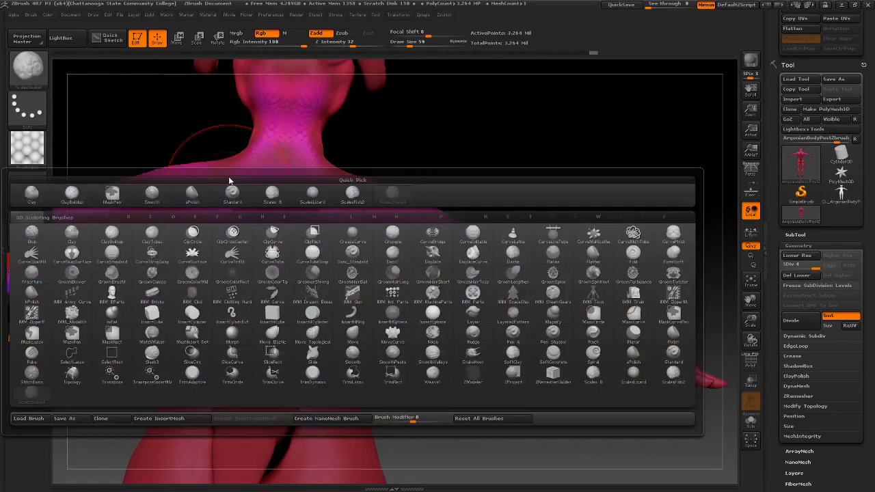
Select ScalesLizard with Zadd on and Shift-smooth the armpit
{"action": "left_click", "coordinate": [314, 198]}
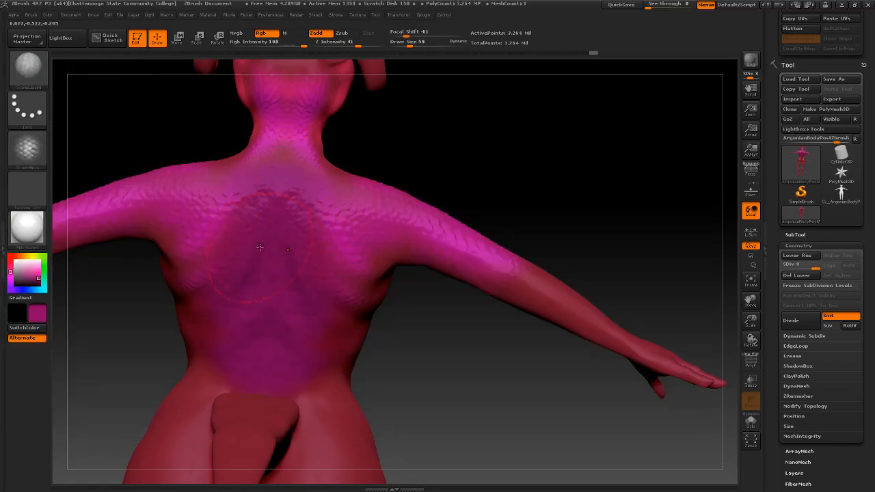
{"action": "left_click_drag", "start_coordinate": [167, 326], "coordinate": [181, 229]}
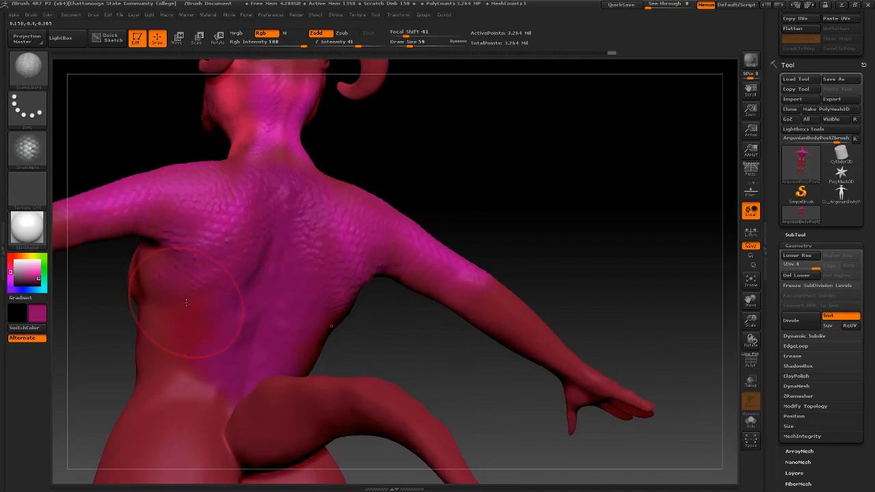
{"action": "left_click_drag", "start_coordinate": [119, 302], "coordinate": [163, 238]}
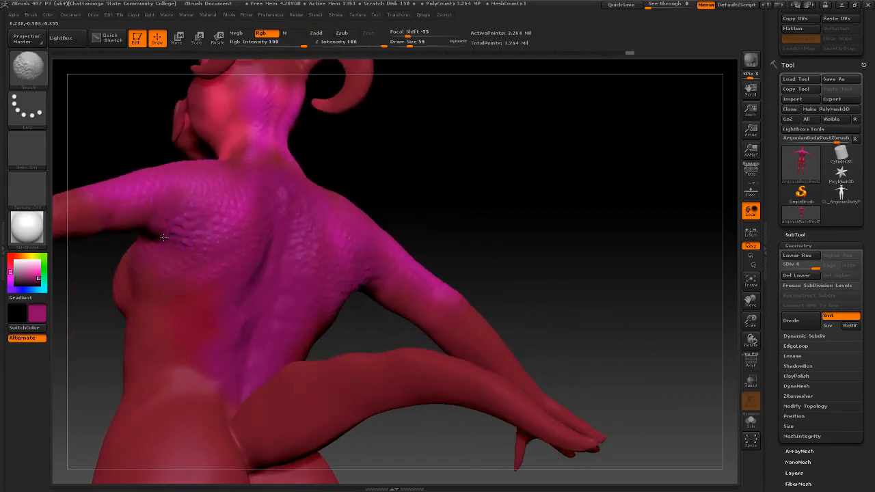
{"action": "left_click_drag", "start_coordinate": [233, 232], "coordinate": [227, 265]}
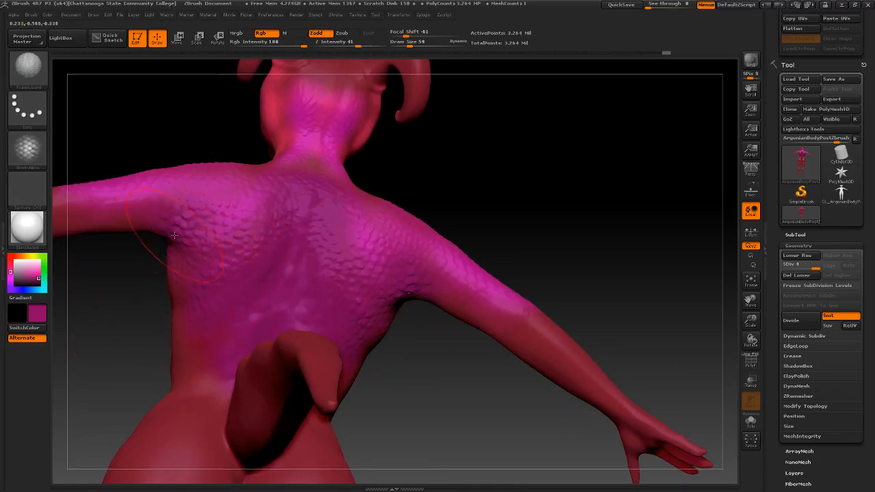
{"action": "key", "text": "shift"}
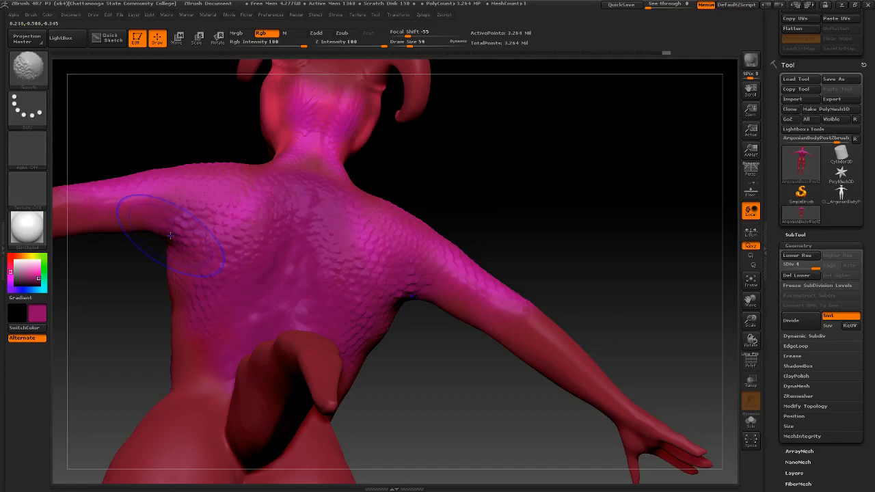
{"action": "left_click", "coordinate": [316, 33]}
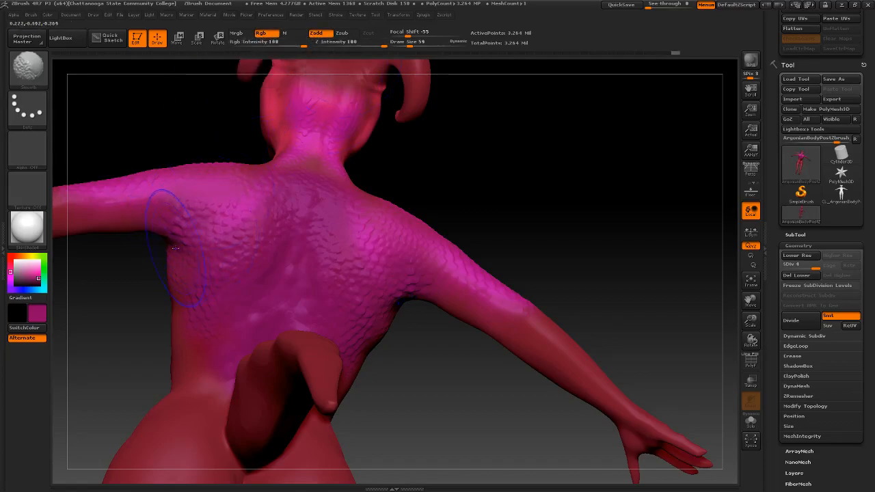
{"action": "mouse_move", "coordinate": [181, 246]}
{"action": "left_mouse_down", "text": "shift"}
{"action": "mouse_move", "coordinate": [175, 255]}
{"action": "mouse_move", "coordinate": [207, 264]}
{"action": "left_mouse_up", "text": "shift"}
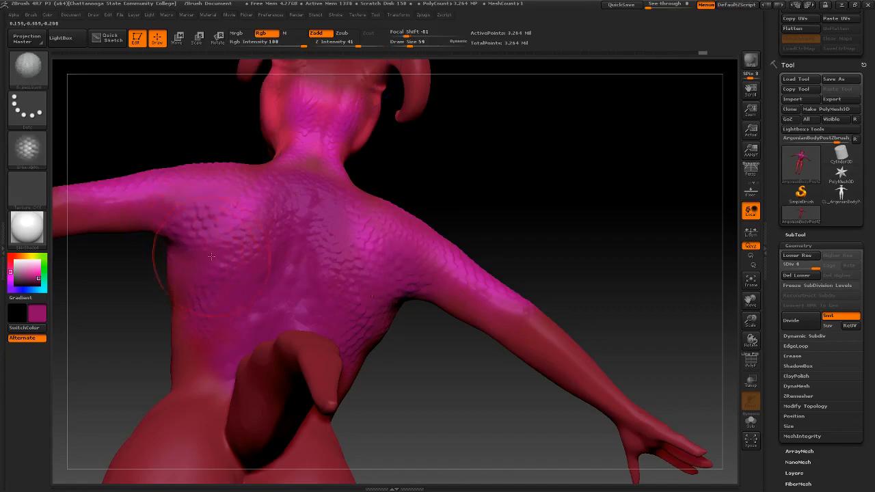
{"action": "mouse_move", "coordinate": [166, 297]}
{"action": "left_mouse_down"}
{"action": "mouse_move", "coordinate": [156, 316]}
{"action": "mouse_move", "coordinate": [167, 309]}
{"action": "left_mouse_up"}
Load ScalesFish2, sculpt fish scales onto the back, then open the saved scale brushes
{"action": "key", "text": "b"}
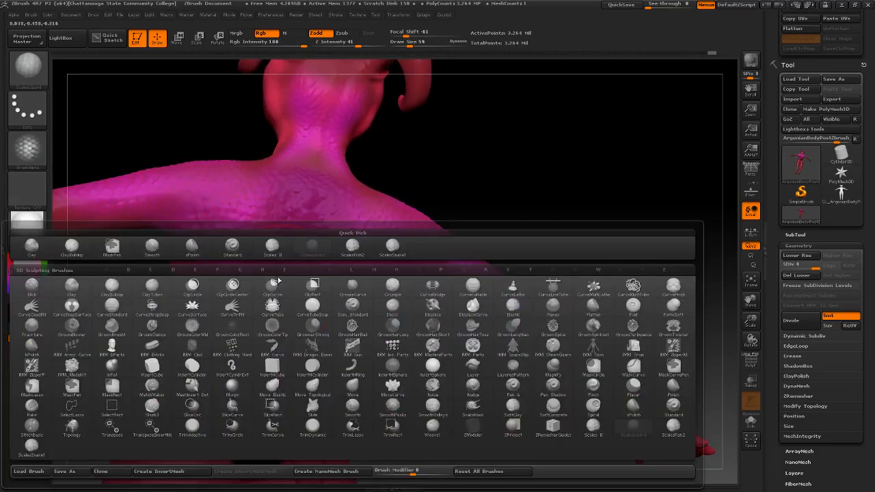
{"action": "left_click", "coordinate": [353, 248]}
{"action": "key", "text": "b"}
{"action": "left_click", "coordinate": [361, 252]}
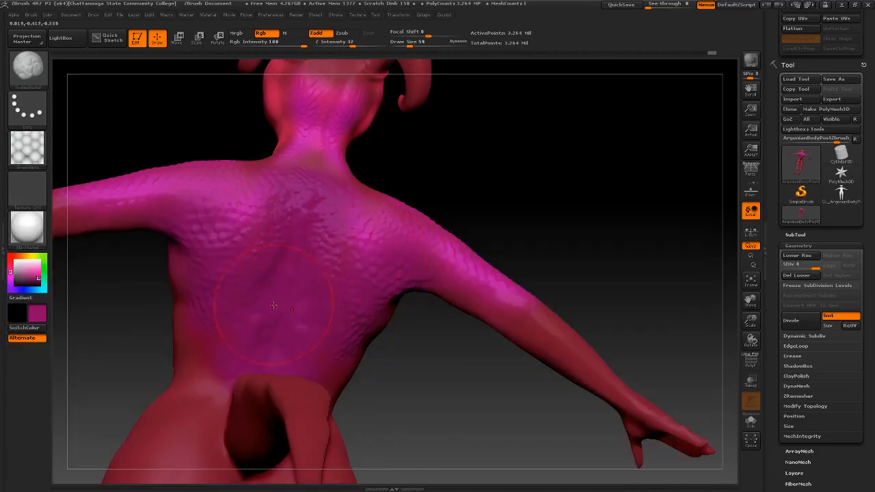
{"action": "left_click_drag", "start_coordinate": [190, 371], "coordinate": [198, 350]}
{"action": "mouse_move", "coordinate": [199, 350]}
{"action": "right_mouse_down"}
{"action": "mouse_move", "coordinate": [240, 347]}
{"action": "mouse_move", "coordinate": [199, 352]}
{"action": "mouse_move", "coordinate": [201, 337]}
{"action": "right_mouse_up"}
{"action": "key", "text": "b"}
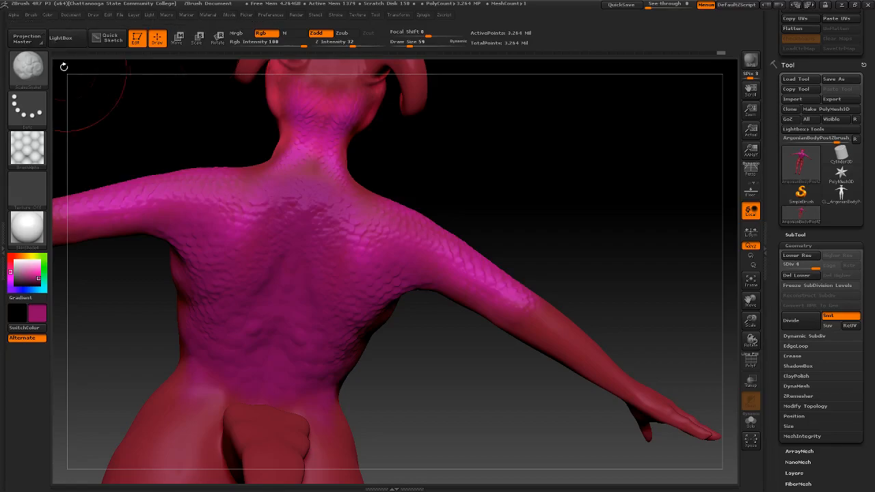
{"action": "key", "text": "comma"}
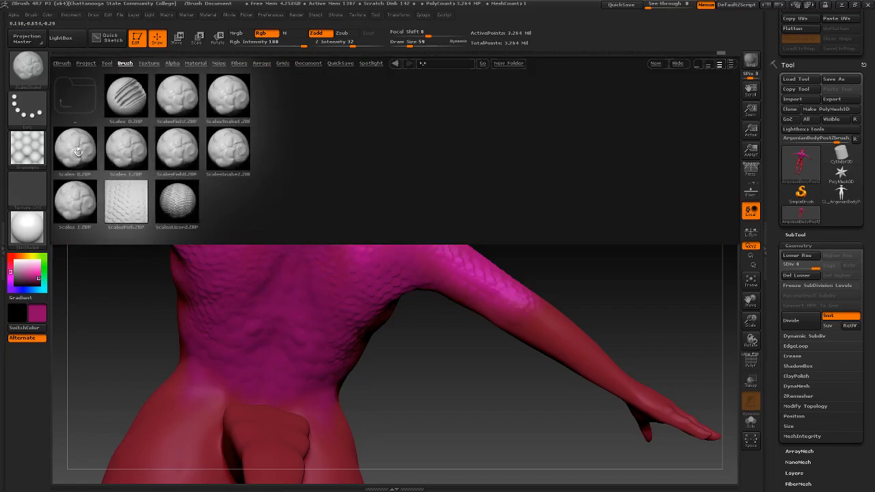
Load the Scales D brush and sculpt scales down the lower back
{"action": "double_click", "coordinate": [125, 108]}
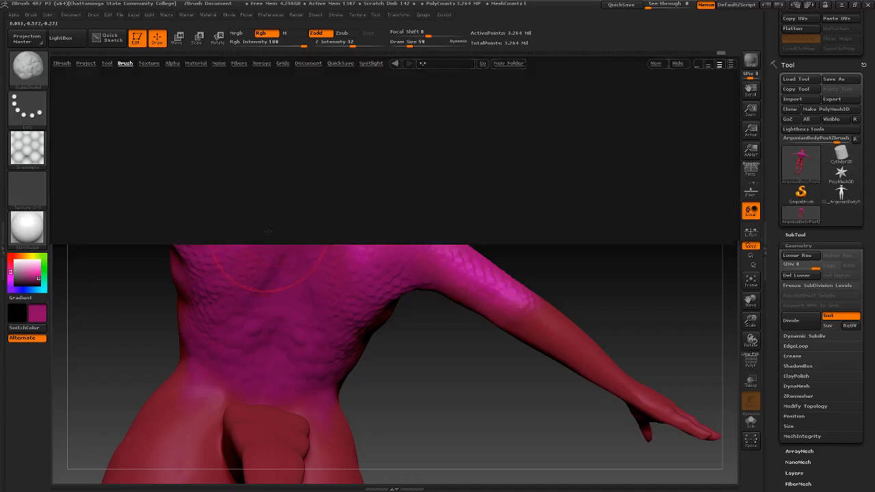
{"action": "double_click", "coordinate": [128, 96]}
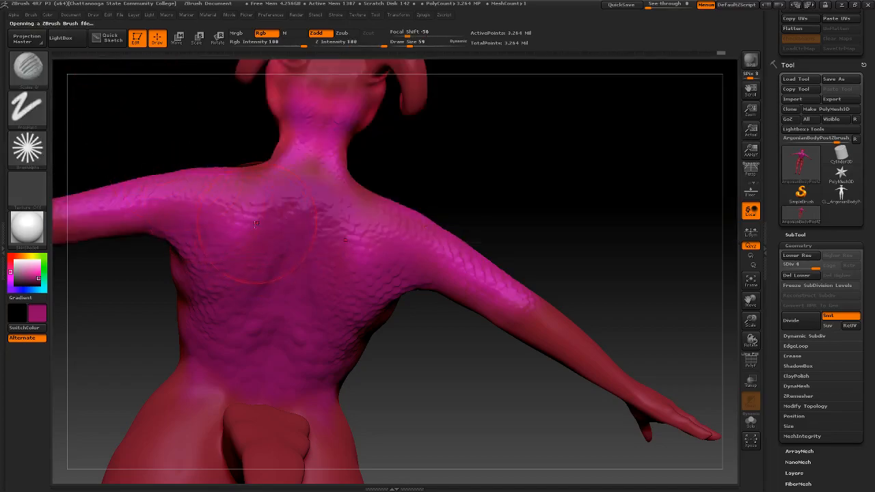
{"action": "left_click_drag", "start_coordinate": [257, 222], "coordinate": [236, 240]}
{"action": "mouse_move", "coordinate": [301, 280]}
{"action": "right_mouse_down"}
{"action": "mouse_move", "coordinate": [236, 270]}
{"action": "mouse_move", "coordinate": [273, 275]}
{"action": "right_mouse_up"}
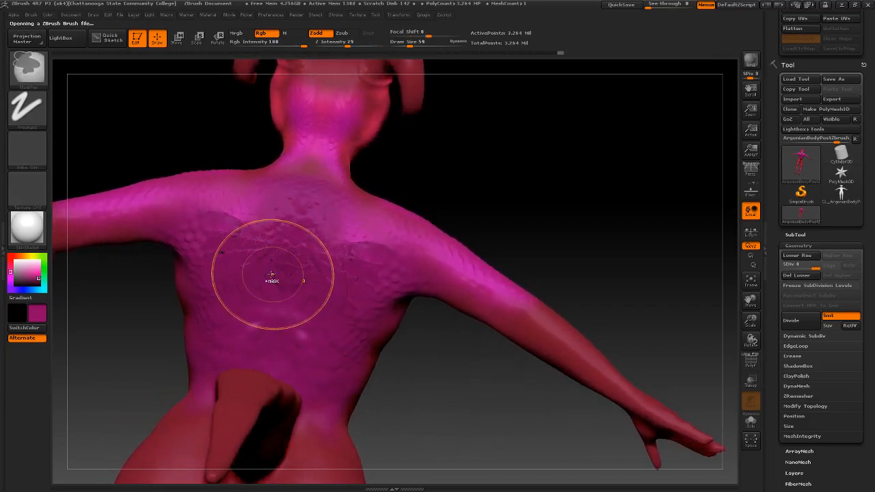
{"action": "left_click_drag", "start_coordinate": [113, 159], "coordinate": [107, 166], "text": "ctrl"}
{"action": "right_click_drag", "start_coordinate": [140, 141], "coordinate": [167, 169]}
{"action": "left_click_drag", "start_coordinate": [187, 279], "coordinate": [174, 403]}
{"action": "right_click_drag", "start_coordinate": [174, 403], "coordinate": [253, 303]}
{"action": "mouse_move", "coordinate": [253, 303]}
{"action": "left_mouse_down"}
{"action": "mouse_move", "coordinate": [185, 308]}
{"action": "mouse_move", "coordinate": [183, 300]}
{"action": "left_mouse_up"}
{"action": "key", "text": "ctrl+z"}
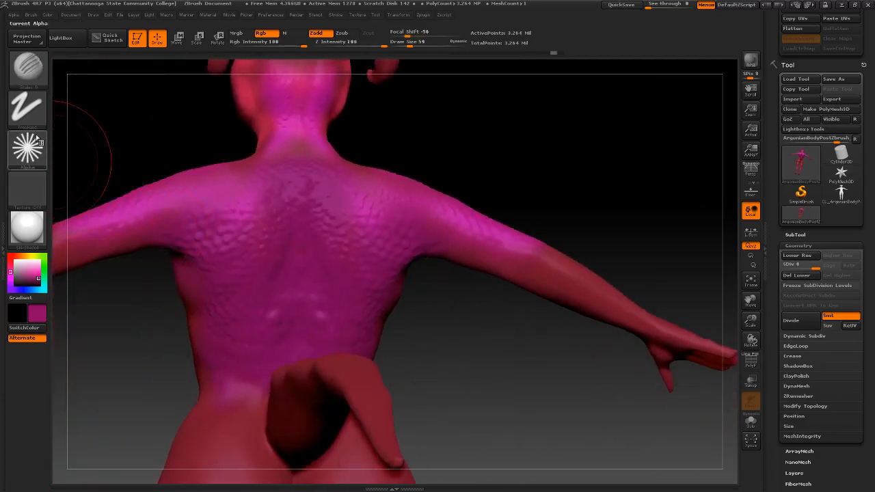
Try a DragRect star stamp, then return to the Dots stroke and test strokes on the back
{"action": "left_click", "coordinate": [25, 109]}
{"action": "left_click", "coordinate": [26, 108]}
{"action": "left_click", "coordinate": [119, 117]}
{"action": "left_click_drag", "start_coordinate": [290, 197], "coordinate": [277, 235]}
{"action": "key", "text": "ctrl+z"}
{"action": "left_click", "coordinate": [24, 115]}
{"action": "left_click", "coordinate": [77, 117]}
{"action": "left_click_drag", "start_coordinate": [294, 245], "coordinate": [290, 268]}
{"action": "left_click_drag", "start_coordinate": [257, 308], "coordinate": [211, 287]}
{"action": "mouse_move", "coordinate": [171, 307]}
{"action": "left_mouse_down"}
{"action": "mouse_move", "coordinate": [193, 287]}
{"action": "mouse_move", "coordinate": [220, 292]}
{"action": "left_mouse_up"}
{"action": "key", "text": "ctrl+z"}
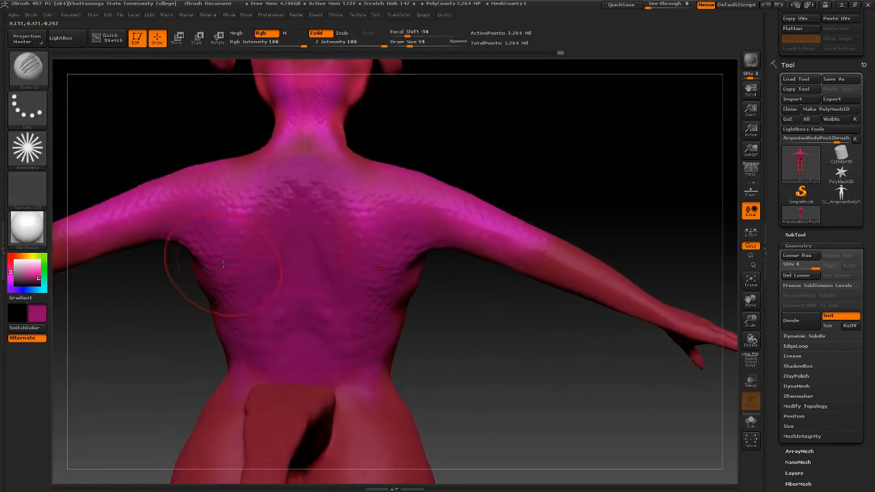
Browse the sculpting brushes, then load Scales C.ZBP from LightBox's Scales folder
{"action": "left_click", "coordinate": [27, 68]}
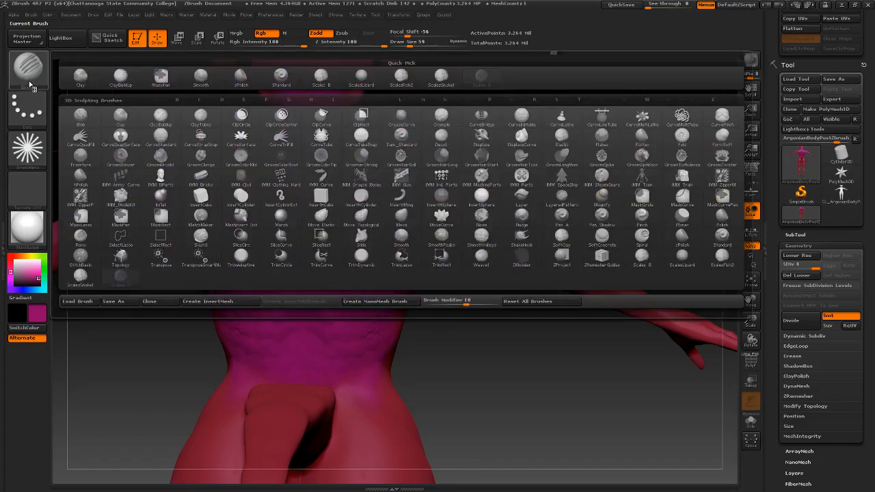
{"action": "mouse_move", "coordinate": [321, 85]}
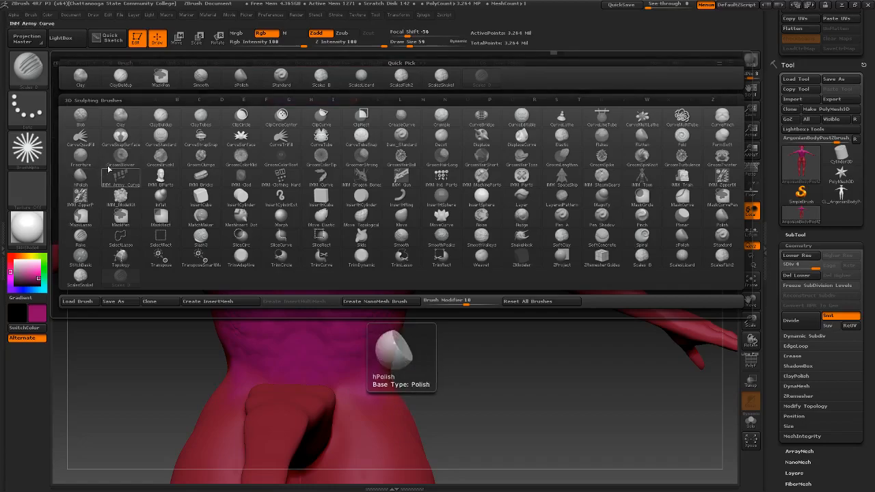
{"action": "left_click", "coordinate": [337, 175]}
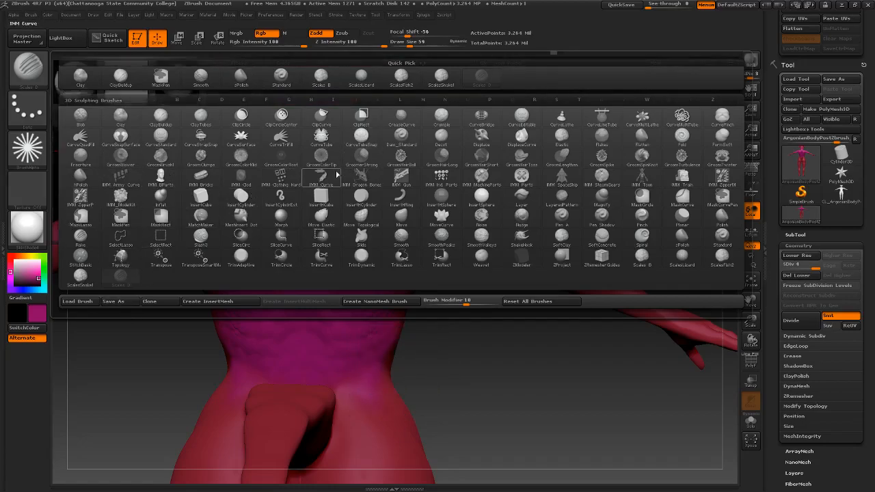
{"action": "left_click", "coordinate": [493, 115]}
{"action": "key", "text": "comma"}
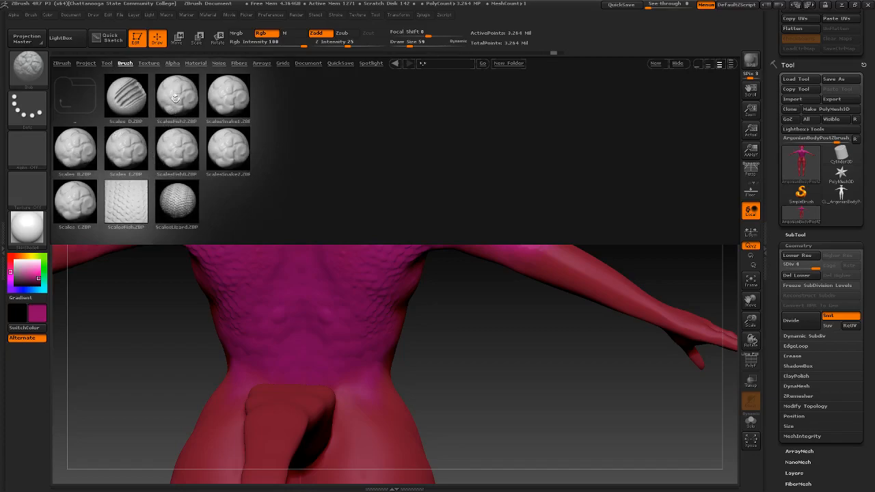
{"action": "double_click", "coordinate": [73, 195]}
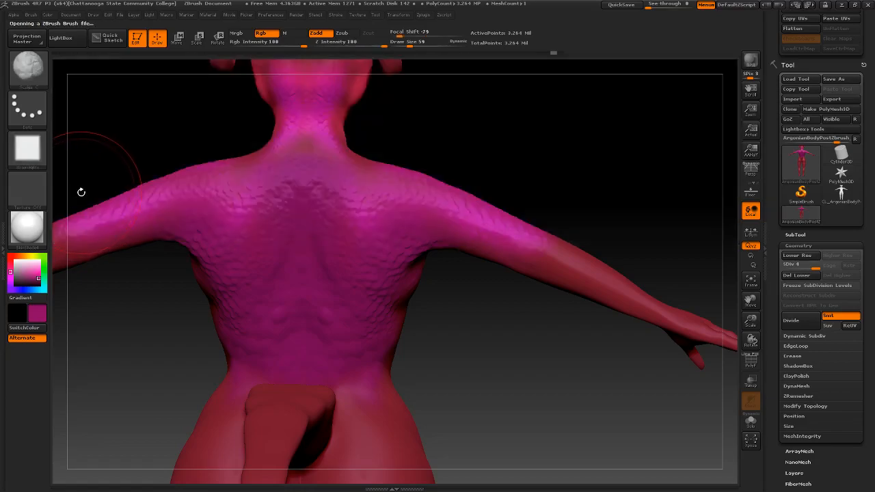
Try several spiky scale strokes on the back and undo each one
{"action": "mouse_move", "coordinate": [298, 235]}
{"action": "left_mouse_down"}
{"action": "mouse_move", "coordinate": [274, 342]}
{"action": "mouse_move", "coordinate": [282, 354]}
{"action": "left_mouse_up"}
{"action": "mouse_move", "coordinate": [282, 342]}
{"action": "right_mouse_down"}
{"action": "mouse_move", "coordinate": [326, 233]}
{"action": "mouse_move", "coordinate": [319, 241]}
{"action": "right_mouse_up"}
{"action": "key", "text": "ctrl+z"}
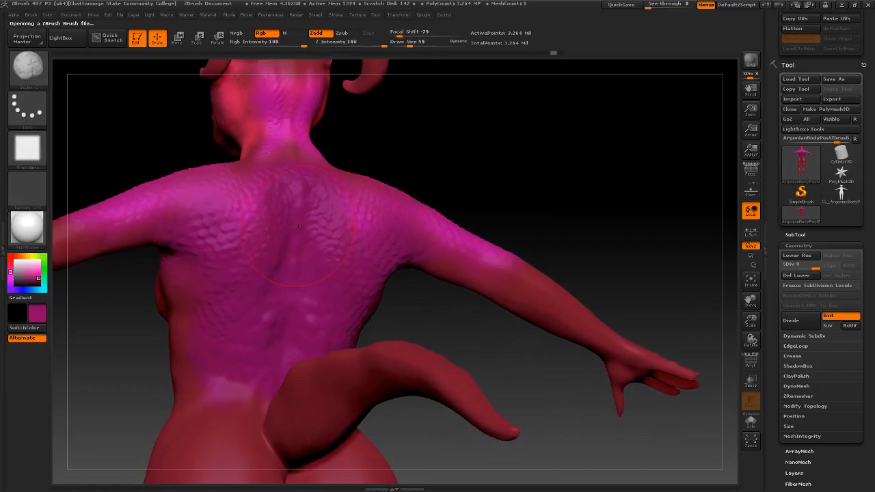
{"action": "left_click_drag", "start_coordinate": [299, 227], "coordinate": [294, 257]}
{"action": "key", "text": "ctrl+z"}
{"action": "mouse_move", "coordinate": [311, 241]}
{"action": "right_mouse_down"}
{"action": "mouse_move", "coordinate": [235, 240]}
{"action": "mouse_move", "coordinate": [249, 241]}
{"action": "right_mouse_up"}
{"action": "left_click_drag", "start_coordinate": [294, 229], "coordinate": [298, 245]}
{"action": "mouse_move", "coordinate": [297, 245]}
{"action": "right_mouse_down"}
{"action": "mouse_move", "coordinate": [222, 236]}
{"action": "mouse_move", "coordinate": [279, 220]}
{"action": "mouse_move", "coordinate": [383, 222]}
{"action": "mouse_move", "coordinate": [410, 212]}
{"action": "mouse_move", "coordinate": [405, 198]}
{"action": "right_mouse_up"}
{"action": "key", "text": "ctrl+z"}
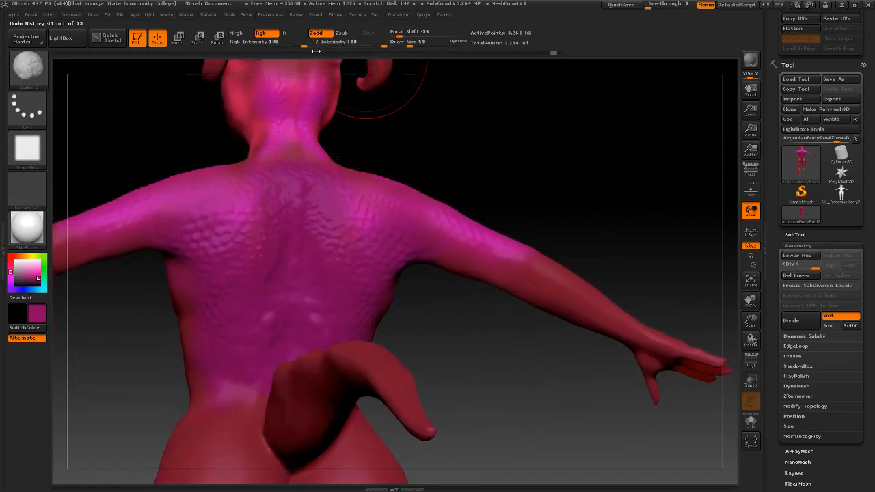
Lower the sculpt strength, trying 4 and 20 before settling on Z Intensity 31
{"action": "left_click", "coordinate": [332, 48]}
{"action": "type", "text": "04"}
{"action": "key", "text": "Return"}
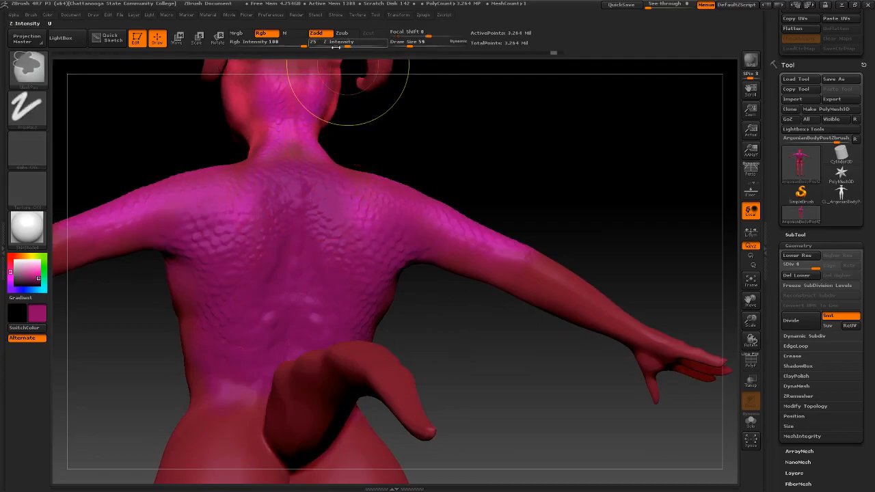
{"action": "left_click_drag", "start_coordinate": [346, 46], "coordinate": [343, 46]}
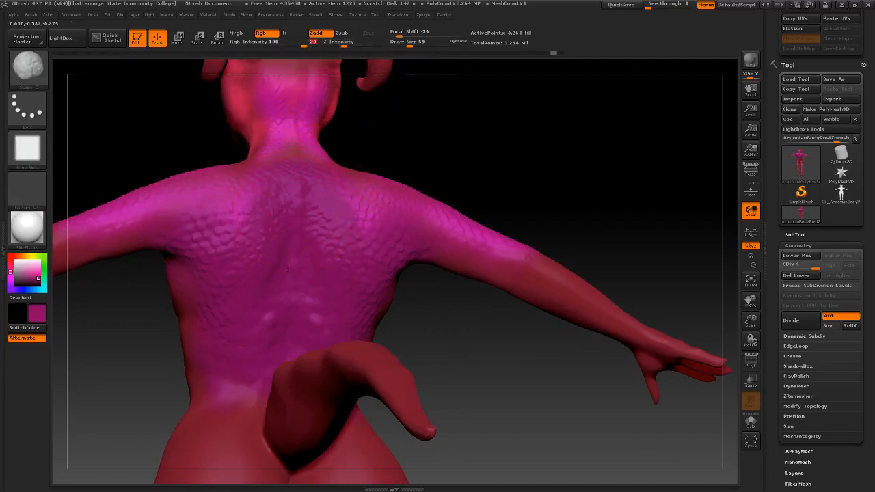
{"action": "right_click_drag", "start_coordinate": [325, 219], "coordinate": [289, 210]}
{"action": "key", "text": "ctrl+z"}
{"action": "left_click", "coordinate": [351, 46]}
{"action": "type", "text": "31"}
{"action": "key", "text": "Return"}
Undo a test spine stroke, then paint mirrored scales down the chest and abdomen
{"action": "left_click_drag", "start_coordinate": [293, 271], "coordinate": [294, 301]}
{"action": "mouse_move", "coordinate": [296, 267]}
{"action": "right_mouse_down"}
{"action": "mouse_move", "coordinate": [342, 249]}
{"action": "mouse_move", "coordinate": [302, 259]}
{"action": "mouse_move", "coordinate": [335, 257]}
{"action": "mouse_move", "coordinate": [297, 277]}
{"action": "right_mouse_up"}
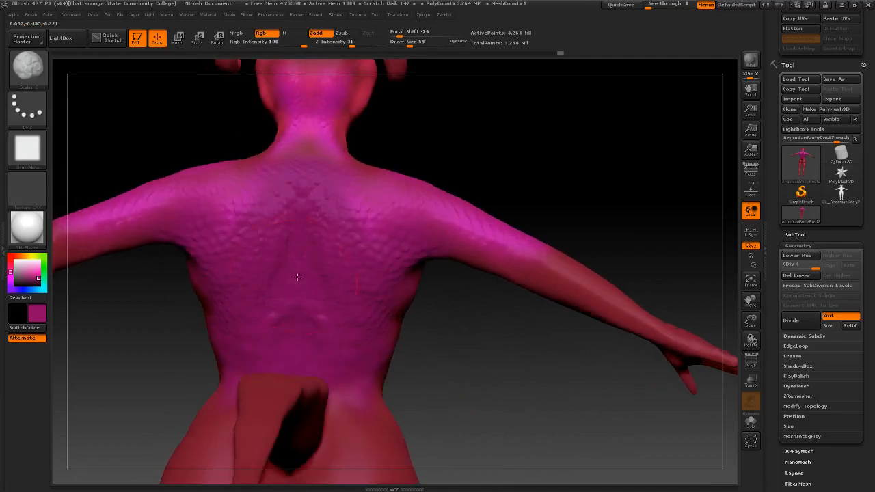
{"action": "mouse_move", "coordinate": [255, 338]}
{"action": "right_mouse_down"}
{"action": "mouse_move", "coordinate": [301, 318]}
{"action": "mouse_move", "coordinate": [280, 301]}
{"action": "mouse_move", "coordinate": [303, 242]}
{"action": "right_mouse_up"}
{"action": "key", "text": "ctrl+z"}
{"action": "mouse_move", "coordinate": [510, 316]}
{"action": "right_mouse_down"}
{"action": "mouse_move", "coordinate": [389, 324]}
{"action": "mouse_move", "coordinate": [416, 303]}
{"action": "mouse_move", "coordinate": [236, 257]}
{"action": "right_mouse_up"}
{"action": "mouse_move", "coordinate": [293, 236]}
{"action": "left_mouse_down"}
{"action": "mouse_move", "coordinate": [333, 247]}
{"action": "mouse_move", "coordinate": [324, 342]}
{"action": "left_mouse_up"}
{"action": "right_click_drag", "start_coordinate": [322, 370], "coordinate": [295, 363]}
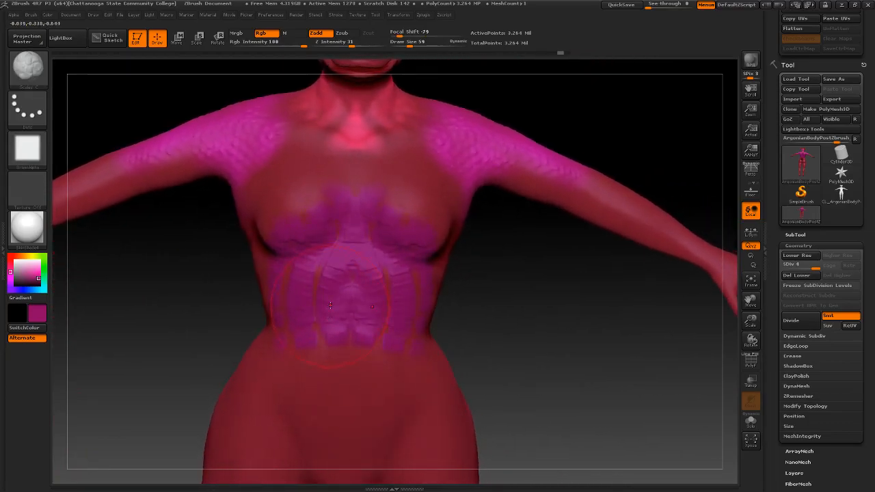
Undo the chest and abdomen scales and a retried abdomen stroke, leaving the torso smooth
{"action": "key", "text": "ctrl+z"}
{"action": "left_click_drag", "start_coordinate": [343, 249], "coordinate": [346, 351]}
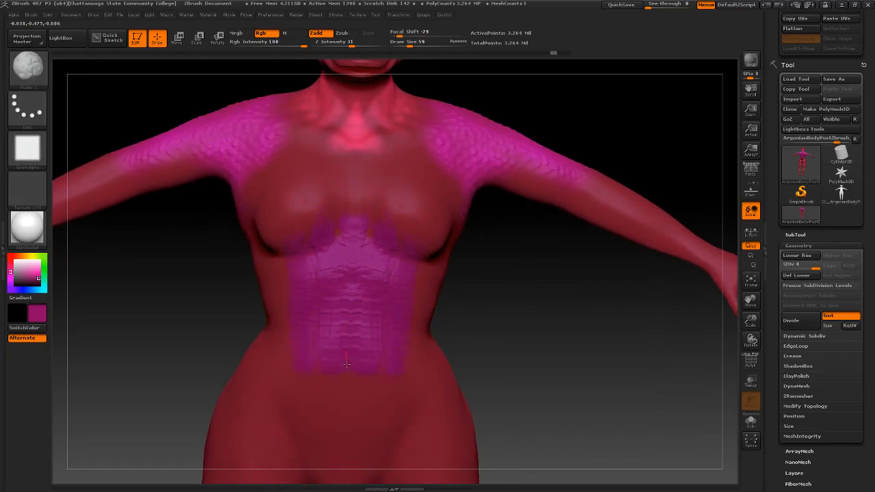
{"action": "right_click_drag", "start_coordinate": [351, 338], "coordinate": [334, 346]}
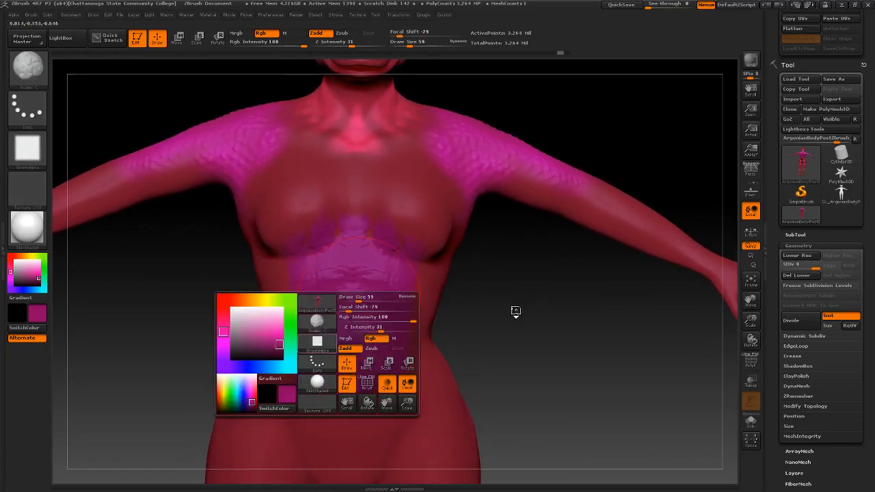
{"action": "left_click_drag", "start_coordinate": [507, 325], "coordinate": [475, 225]}
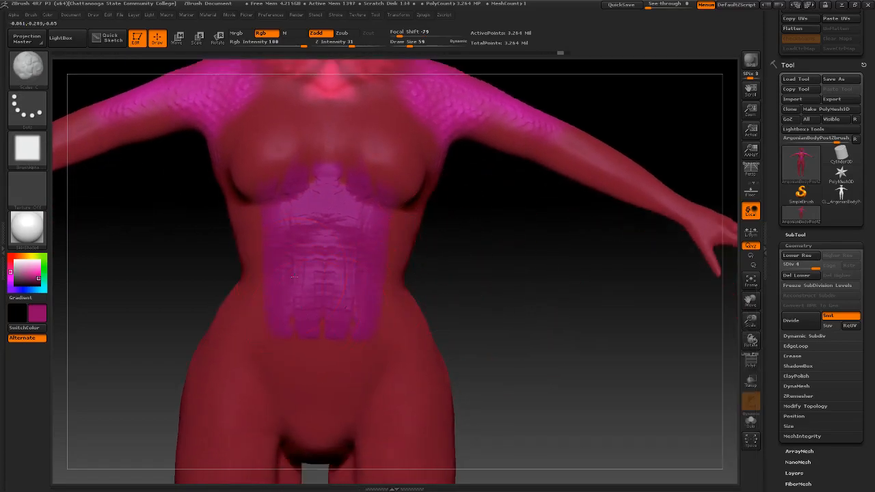
{"action": "key", "text": "ctrl+z"}
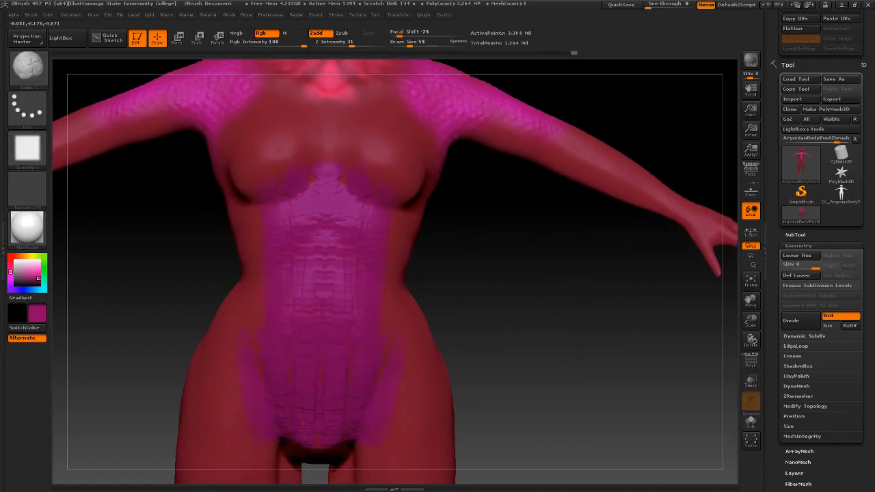
{"action": "mouse_move", "coordinate": [280, 249]}
{"action": "right_mouse_down"}
{"action": "mouse_move", "coordinate": [384, 250]}
{"action": "mouse_move", "coordinate": [307, 241]}
{"action": "mouse_move", "coordinate": [331, 227]}
{"action": "right_mouse_up"}
{"action": "key", "text": "ctrl+z"}
{"action": "key", "text": "ctrl+z"}
{"action": "key", "text": "ctrl+z"}
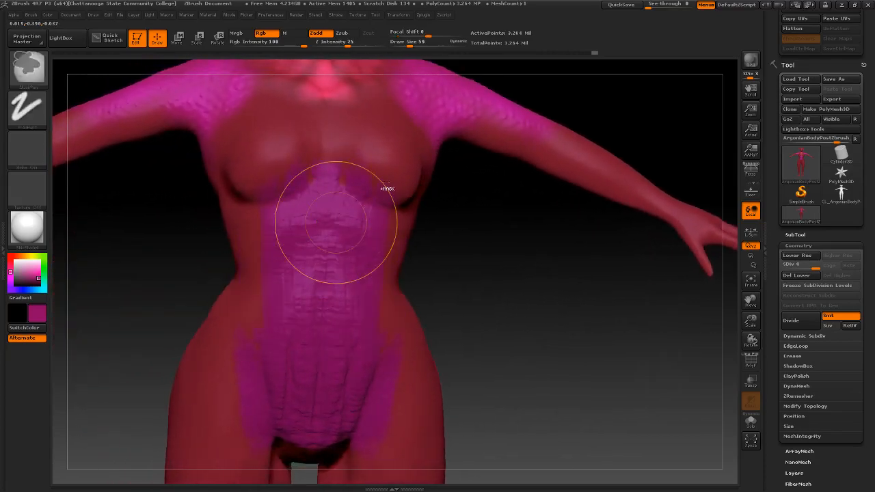
{"action": "key", "text": "ctrl+z"}
{"action": "key", "text": "ctrl+z"}
{"action": "key", "text": "ctrl+z"}
{"action": "key", "text": "ctrl+z"}
{"action": "key", "text": "ctrl+z"}
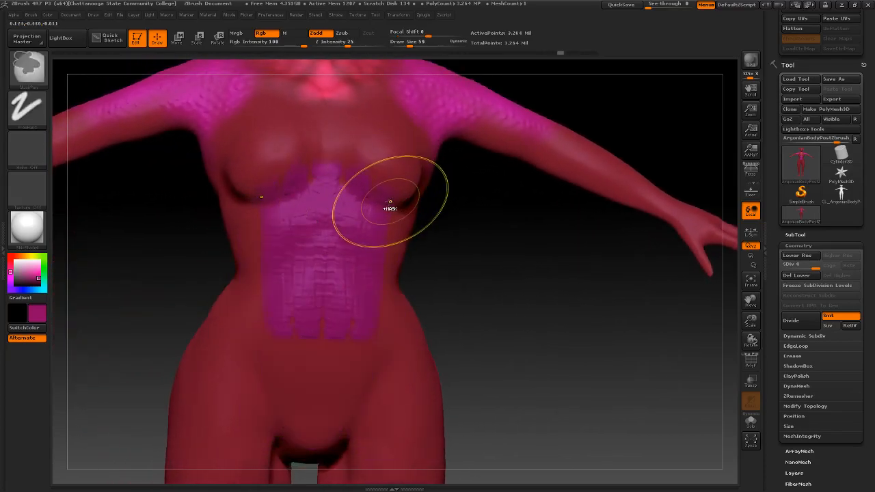
{"action": "key", "text": "ctrl+z"}
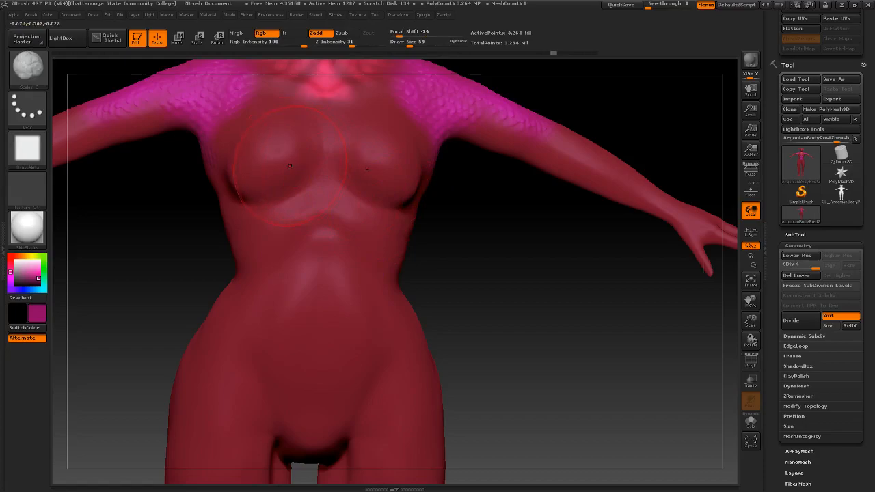
Switch to the Scales B brush with a Dots stroke type
{"action": "key", "text": "b"}
{"action": "left_click", "coordinate": [311, 182]}
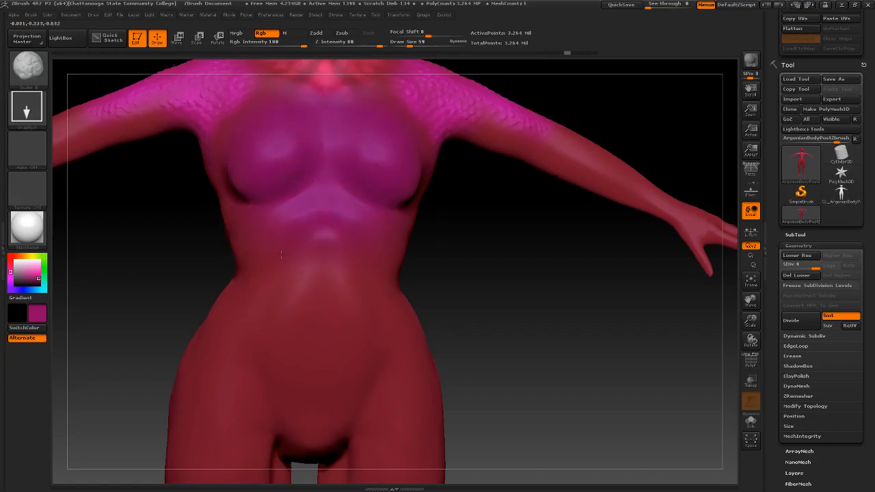
{"action": "right_click_drag", "start_coordinate": [281, 255], "coordinate": [283, 251]}
{"action": "key", "text": "ctrl+z"}
{"action": "key", "text": "ctrl+z"}
{"action": "left_click", "coordinate": [27, 108]}
{"action": "left_click", "coordinate": [78, 118]}
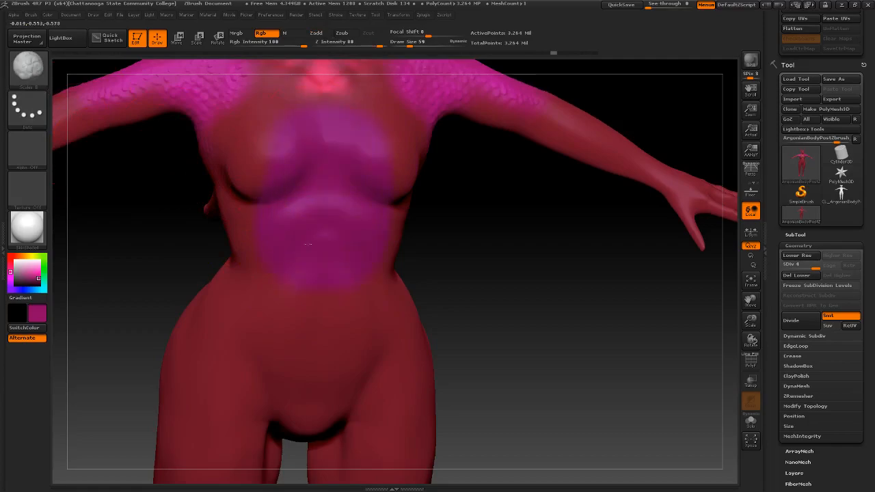
Enable Zadd, test raised scale strokes on the chest and belly, then undo them
{"action": "mouse_move", "coordinate": [304, 313]}
{"action": "right_mouse_down"}
{"action": "mouse_move", "coordinate": [256, 291]}
{"action": "mouse_move", "coordinate": [311, 245]}
{"action": "right_mouse_up"}
{"action": "key", "text": "ctrl+z"}
{"action": "left_click", "coordinate": [317, 37]}
{"action": "left_click_drag", "start_coordinate": [286, 137], "coordinate": [280, 232]}
{"action": "mouse_move", "coordinate": [282, 236]}
{"action": "right_mouse_down"}
{"action": "mouse_move", "coordinate": [359, 253]}
{"action": "mouse_move", "coordinate": [305, 251]}
{"action": "right_mouse_up"}
{"action": "key", "text": "ctrl+z"}
{"action": "mouse_move", "coordinate": [303, 258]}
{"action": "left_mouse_down"}
{"action": "mouse_move", "coordinate": [304, 274]}
{"action": "mouse_move", "coordinate": [306, 259]}
{"action": "left_mouse_up"}
{"action": "mouse_move", "coordinate": [306, 257]}
{"action": "right_mouse_down"}
{"action": "mouse_move", "coordinate": [354, 253]}
{"action": "mouse_move", "coordinate": [178, 191]}
{"action": "mouse_move", "coordinate": [84, 146]}
{"action": "right_mouse_up"}
{"action": "key", "text": "ctrl+z"}
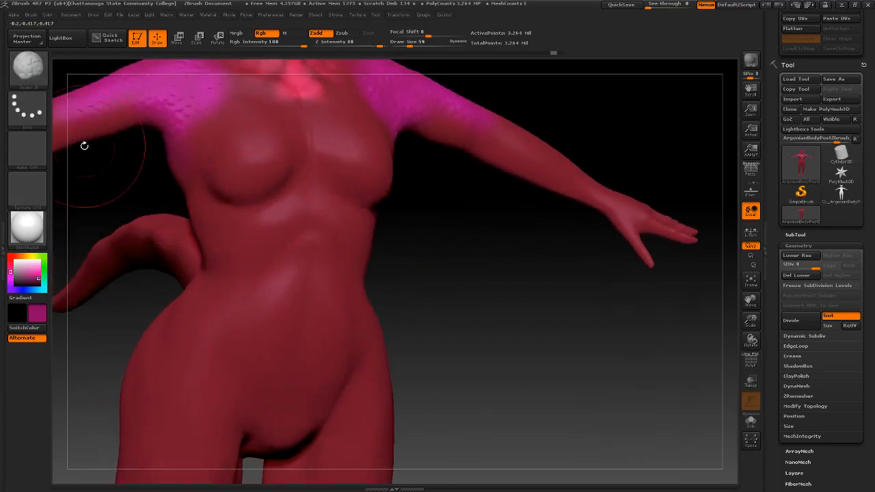
Try the IMM Dragon Bone brush and undo its spots on the chest
{"action": "left_click", "coordinate": [28, 73]}
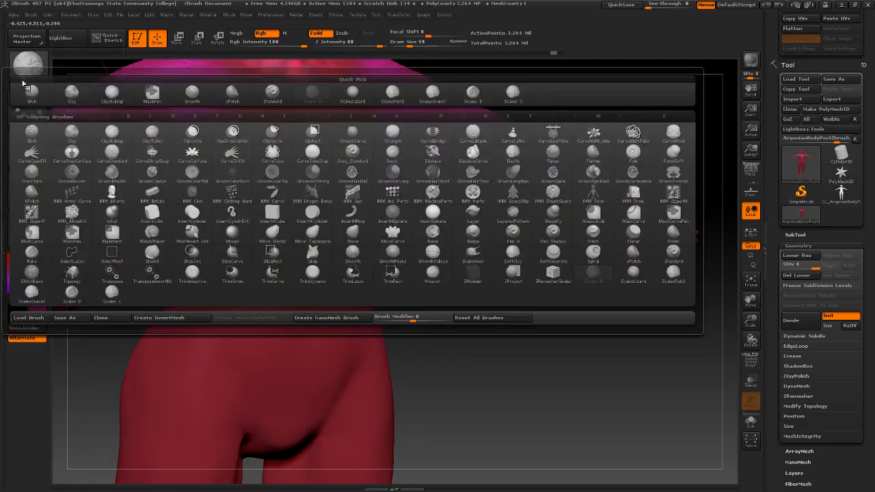
{"action": "left_click", "coordinate": [297, 189]}
{"action": "right_click_drag", "start_coordinate": [291, 135], "coordinate": [323, 138]}
{"action": "key", "text": "ctrl+z"}
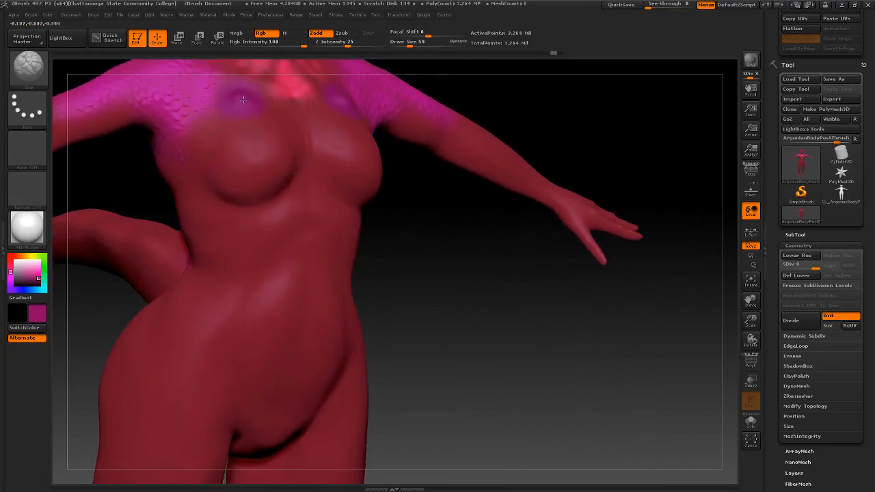
{"action": "right_click_drag", "start_coordinate": [226, 125], "coordinate": [234, 129]}
{"action": "key", "text": "ctrl+z"}
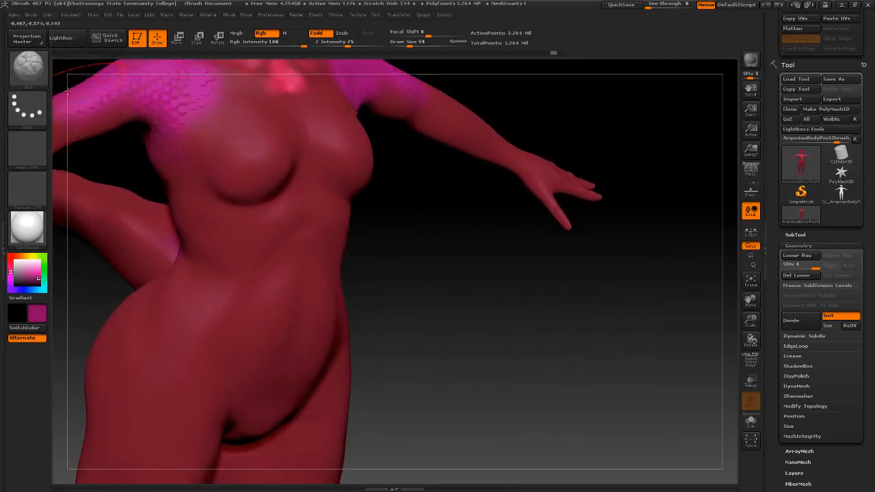
Load brushes from LightBox's Scales folder, trying ScalesFish2 and others before ScalesFish.ZBR
{"action": "key", "text": "comma"}
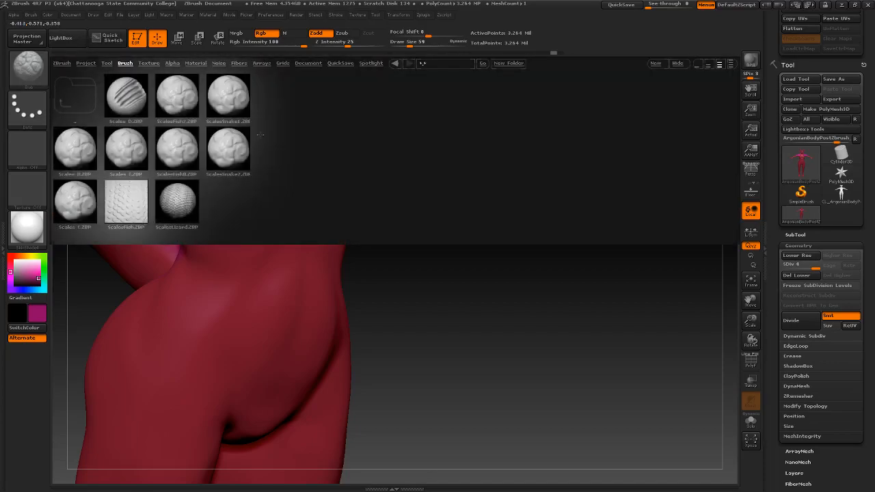
{"action": "double_click", "coordinate": [186, 104]}
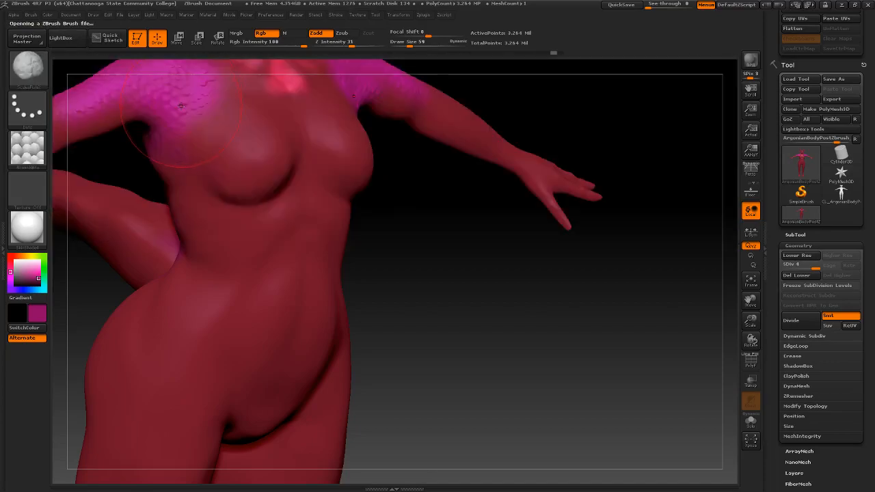
{"action": "key", "text": "comma"}
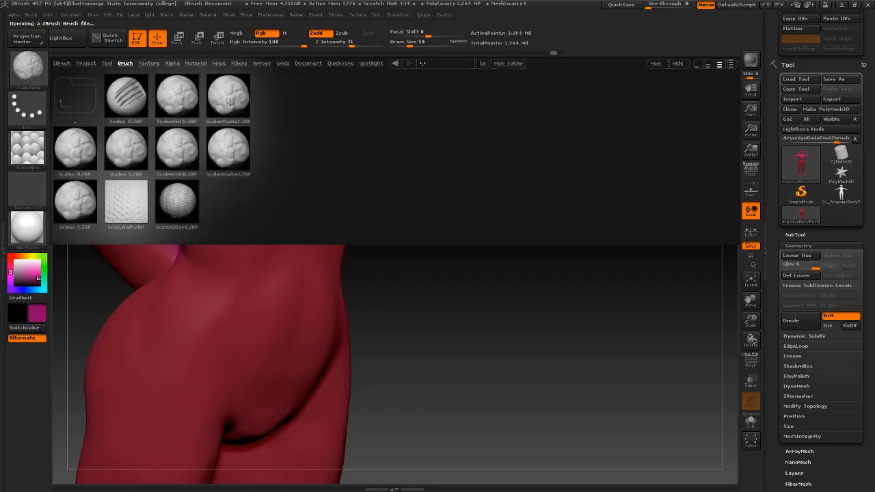
{"action": "double_click", "coordinate": [231, 103]}
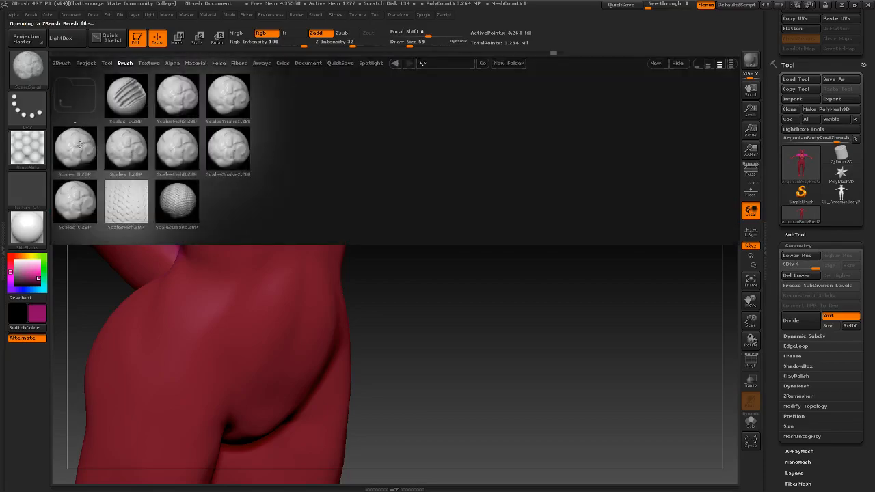
{"action": "double_click", "coordinate": [85, 142]}
{"action": "key", "text": "comma"}
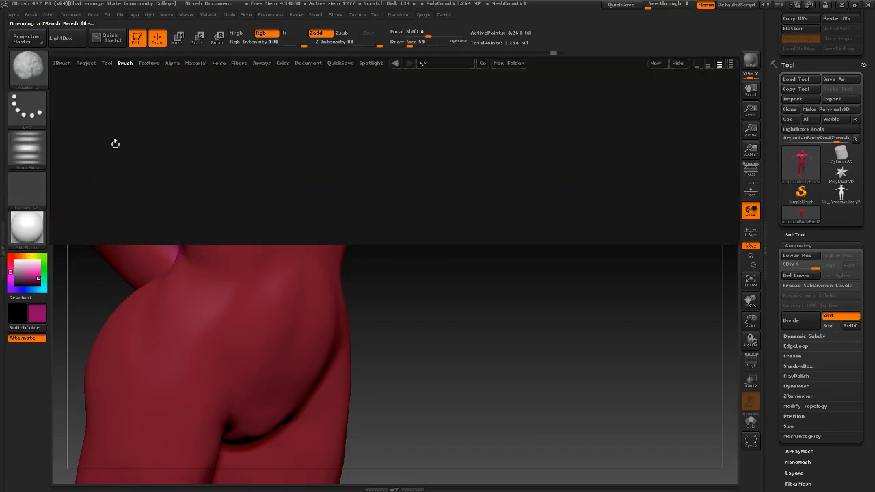
{"action": "double_click", "coordinate": [130, 144]}
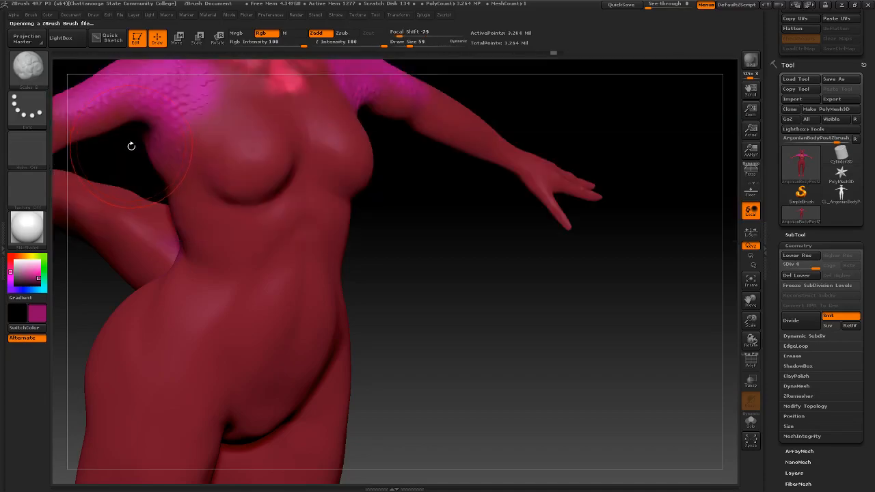
{"action": "key", "text": "comma"}
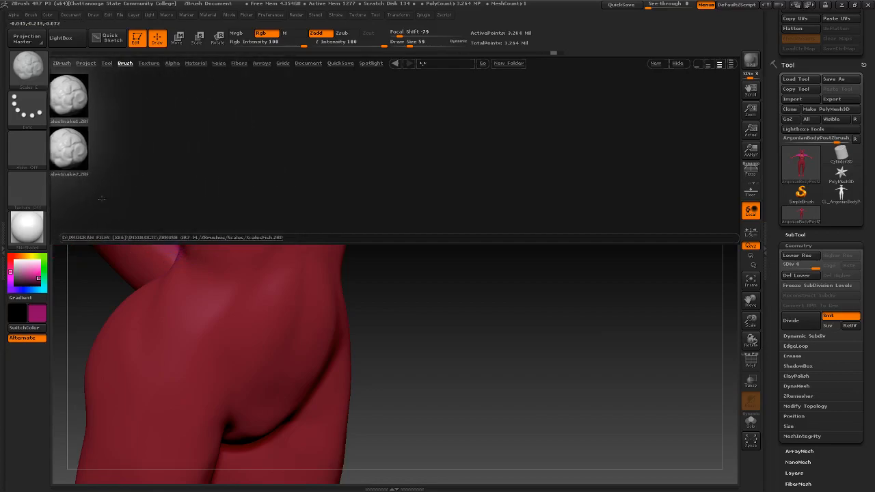
{"action": "double_click", "coordinate": [117, 208]}
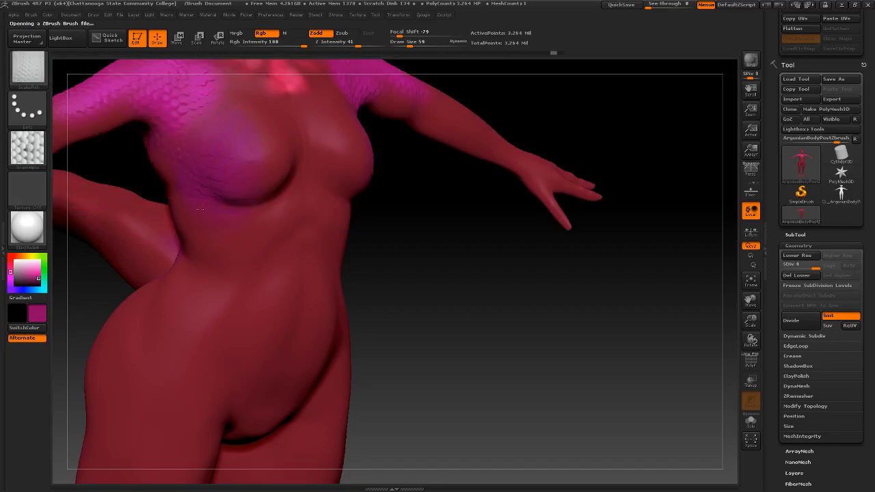
Paint ScalesFish scales over the chest centre, undoing the stray left-breast and lower-belly strokes
{"action": "mouse_move", "coordinate": [265, 181]}
{"action": "right_mouse_down"}
{"action": "mouse_move", "coordinate": [198, 179]}
{"action": "mouse_move", "coordinate": [219, 174]}
{"action": "right_mouse_up"}
{"action": "key", "text": "ctrl+z"}
{"action": "mouse_move", "coordinate": [279, 168]}
{"action": "left_mouse_down"}
{"action": "mouse_move", "coordinate": [287, 124]}
{"action": "mouse_move", "coordinate": [288, 199]}
{"action": "left_mouse_up"}
{"action": "right_click_drag", "start_coordinate": [295, 298], "coordinate": [275, 244]}
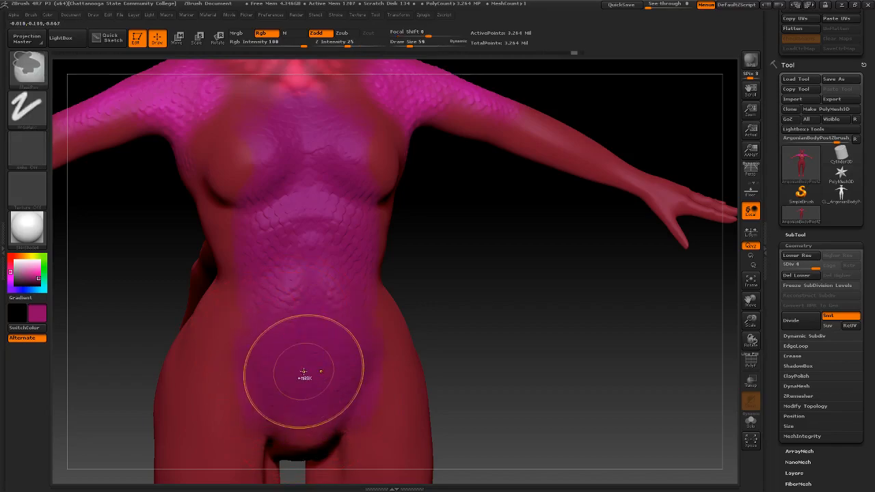
{"action": "key", "text": "ctrl+z"}
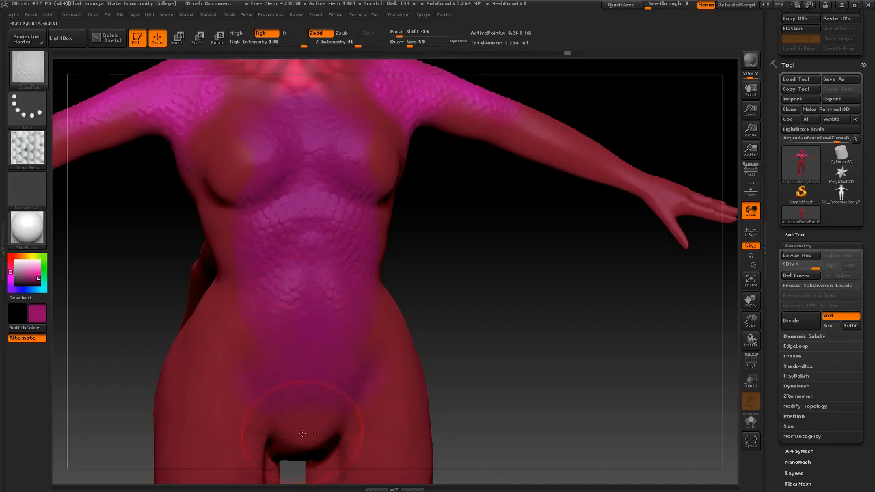
{"action": "key", "text": "shift"}
{"action": "right_click_drag", "start_coordinate": [320, 410], "coordinate": [279, 329]}
Add more chest scales, return to a front view and pick a pinkish-red colour
{"action": "right_click_drag", "start_coordinate": [227, 236], "coordinate": [175, 243]}
{"action": "right_click_drag", "start_coordinate": [251, 253], "coordinate": [248, 294]}
{"action": "left_click_drag", "start_coordinate": [238, 198], "coordinate": [268, 172]}
{"action": "mouse_move", "coordinate": [268, 172]}
{"action": "right_mouse_down", "text": "alt"}
{"action": "mouse_move", "coordinate": [230, 264]}
{"action": "mouse_move", "coordinate": [236, 242]}
{"action": "mouse_move", "coordinate": [211, 218]}
{"action": "right_mouse_up", "text": "alt"}
{"action": "left_click_drag", "start_coordinate": [15, 273], "coordinate": [254, 199]}
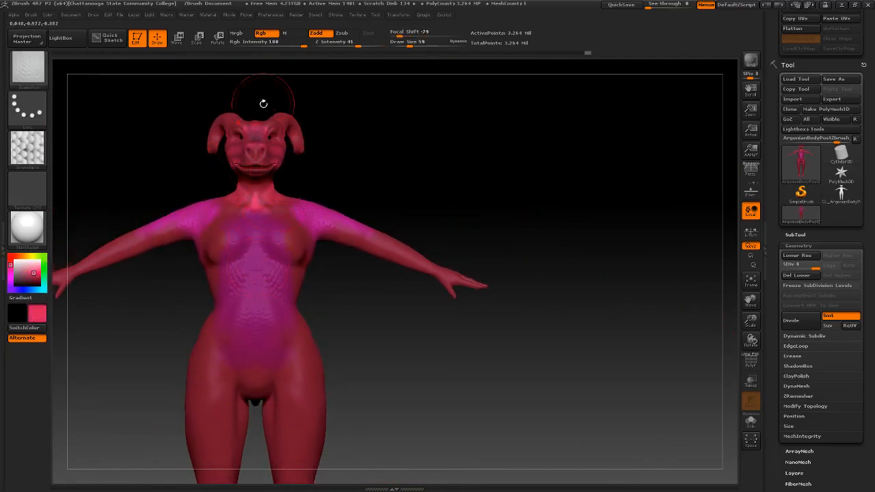
With Zadd off, paint the chest and belly pinkish red over the magenta and brown patches
{"action": "left_click", "coordinate": [318, 34]}
{"action": "mouse_move", "coordinate": [254, 217]}
{"action": "left_mouse_down"}
{"action": "mouse_move", "coordinate": [260, 294]}
{"action": "mouse_move", "coordinate": [248, 286]}
{"action": "mouse_move", "coordinate": [256, 401]}
{"action": "left_mouse_up"}
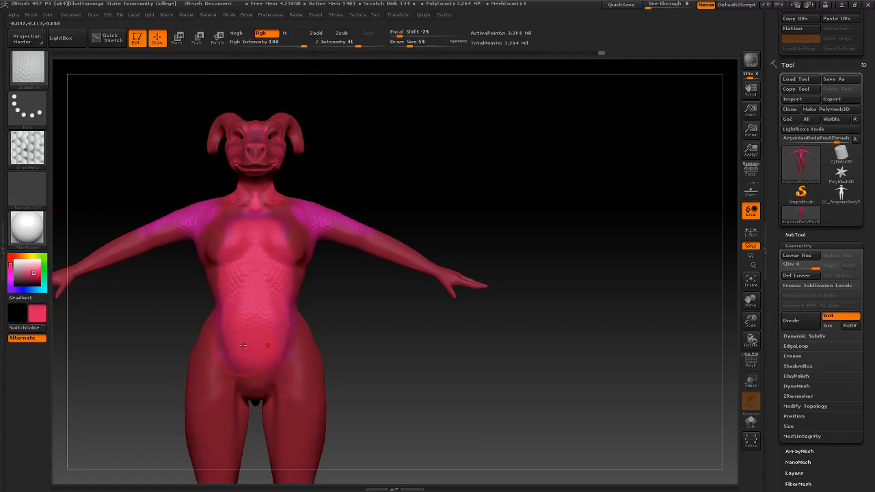
{"action": "left_click_drag", "start_coordinate": [242, 345], "coordinate": [238, 419]}
{"action": "right_click_drag", "start_coordinate": [260, 357], "coordinate": [287, 293]}
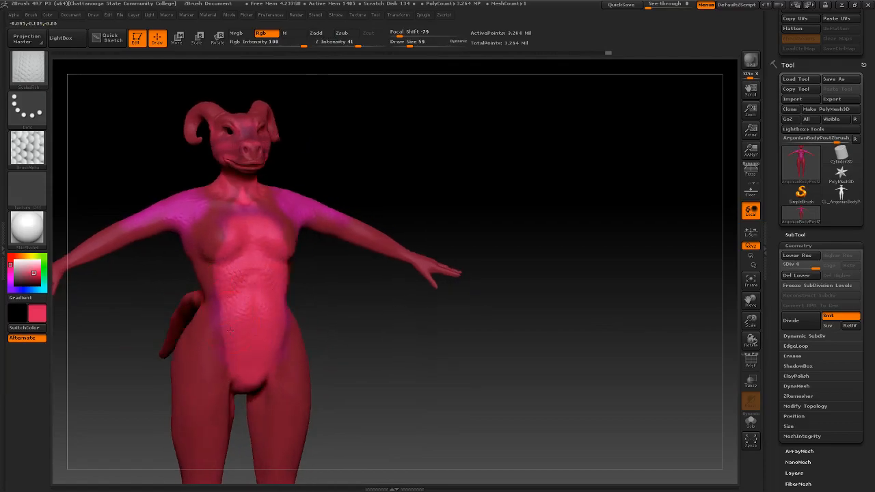
{"action": "right_click_drag", "start_coordinate": [267, 252], "coordinate": [251, 253]}
{"action": "mouse_move", "coordinate": [231, 257]}
{"action": "left_mouse_down"}
{"action": "mouse_move", "coordinate": [219, 231]}
{"action": "mouse_move", "coordinate": [254, 199]}
{"action": "left_mouse_up"}
{"action": "mouse_move", "coordinate": [278, 199]}
{"action": "right_mouse_down"}
{"action": "mouse_move", "coordinate": [294, 199]}
{"action": "mouse_move", "coordinate": [219, 195]}
{"action": "mouse_move", "coordinate": [240, 183]}
{"action": "right_mouse_up"}
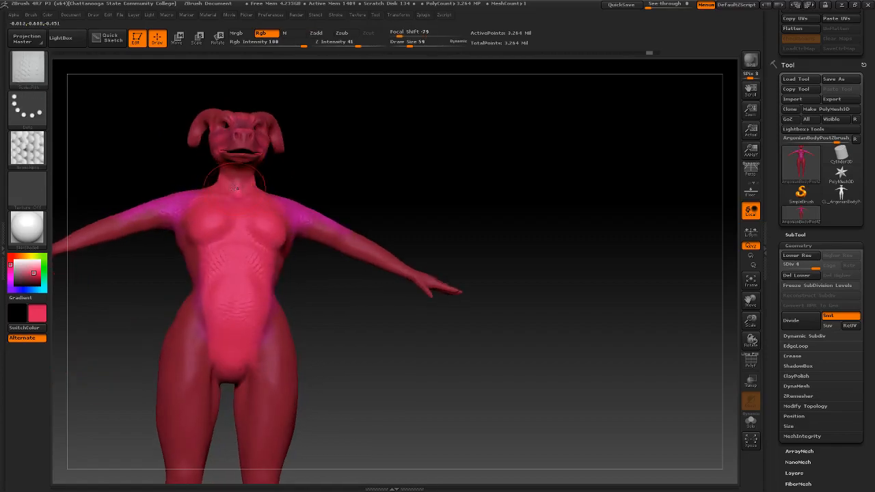
Set Draw Size to 32 and paint a darker red on the cheek
{"action": "key", "text": "space"}
{"action": "left_click_drag", "start_coordinate": [233, 190], "coordinate": [228, 189]}
{"action": "right_click_drag", "start_coordinate": [215, 165], "coordinate": [264, 181]}
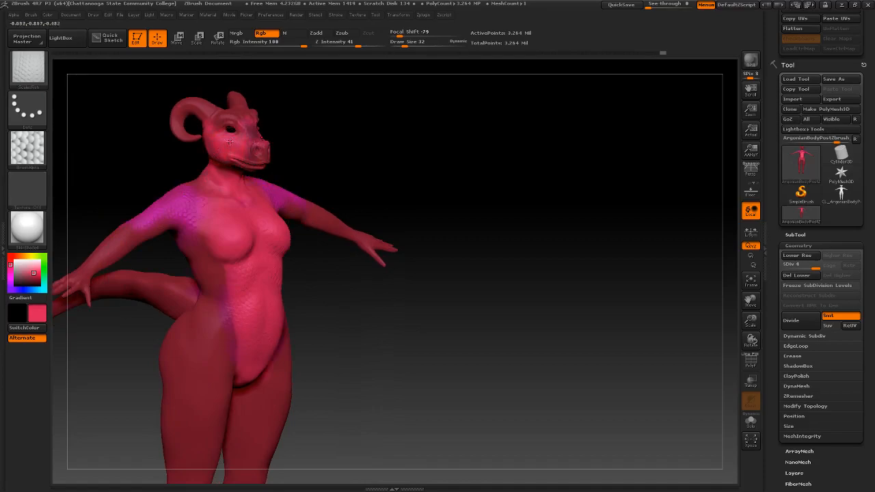
{"action": "mouse_move", "coordinate": [32, 260]}
{"action": "left_mouse_down"}
{"action": "mouse_move", "coordinate": [193, 144]}
{"action": "mouse_move", "coordinate": [226, 126]}
{"action": "mouse_move", "coordinate": [249, 142]}
{"action": "mouse_move", "coordinate": [254, 123]}
{"action": "left_mouse_up"}
{"action": "key", "text": "ctrl+z"}
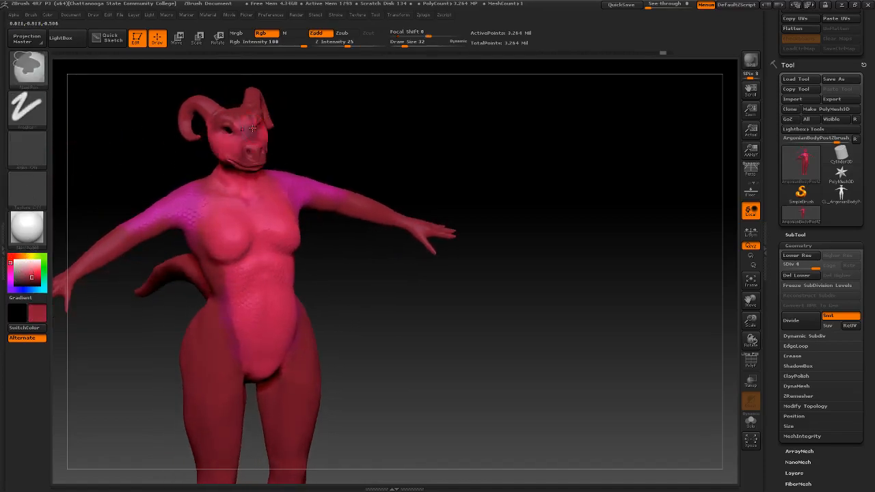
{"action": "mouse_move", "coordinate": [212, 145]}
{"action": "left_mouse_down"}
{"action": "mouse_move", "coordinate": [236, 153]}
{"action": "mouse_move", "coordinate": [180, 164]}
{"action": "mouse_move", "coordinate": [223, 177]}
{"action": "left_mouse_up"}
Sample magenta from the arm, switch to ScalesLizard, and paint scales along the upper arms
{"action": "left_click_drag", "start_coordinate": [37, 260], "coordinate": [161, 202]}
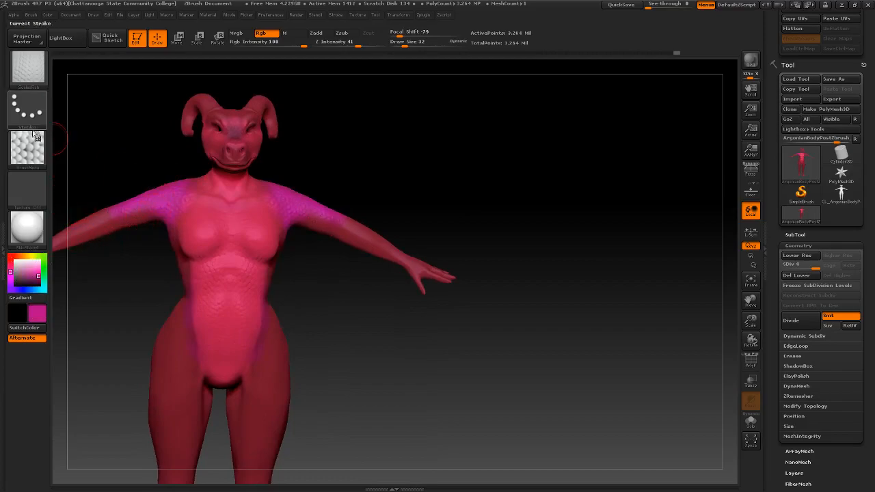
{"action": "key", "text": "b"}
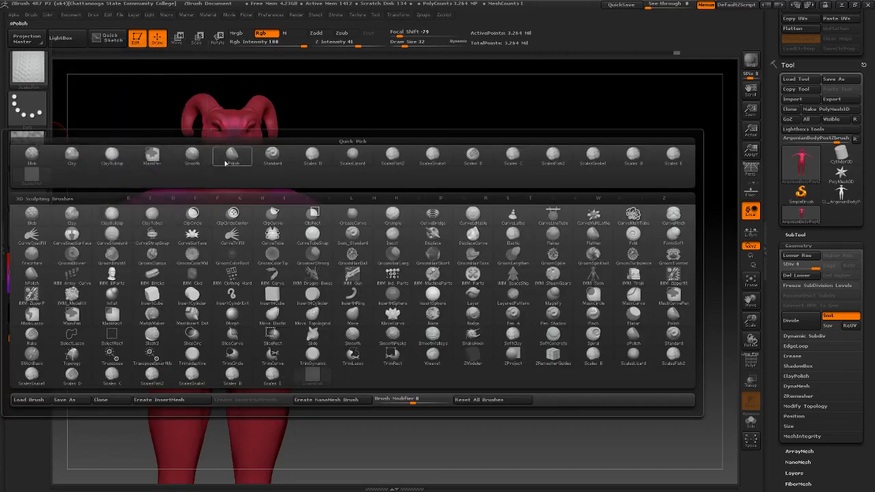
{"action": "left_click", "coordinate": [358, 162]}
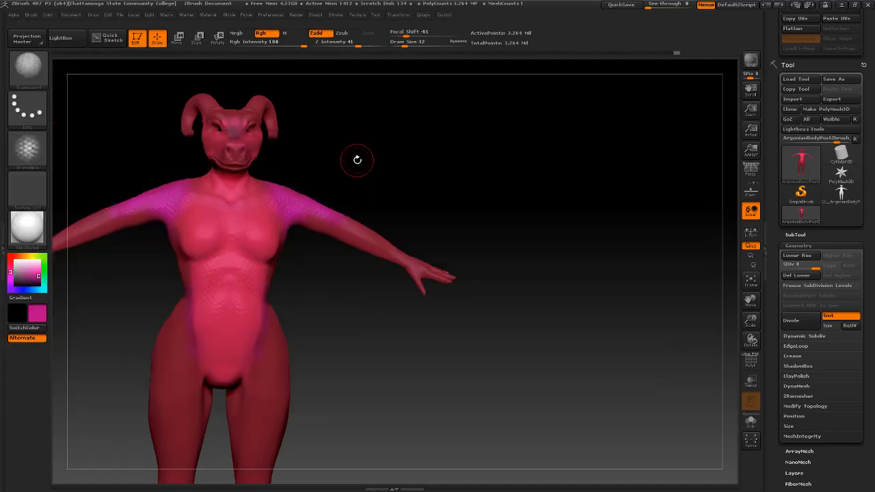
{"action": "mouse_move", "coordinate": [171, 182]}
{"action": "left_mouse_down"}
{"action": "mouse_move", "coordinate": [129, 186]}
{"action": "mouse_move", "coordinate": [183, 184]}
{"action": "left_mouse_up"}
{"action": "mouse_move", "coordinate": [183, 184]}
{"action": "right_mouse_down", "text": "ctrl"}
{"action": "mouse_move", "coordinate": [193, 218]}
{"action": "mouse_move", "coordinate": [324, 213]}
{"action": "right_mouse_up", "text": "ctrl"}
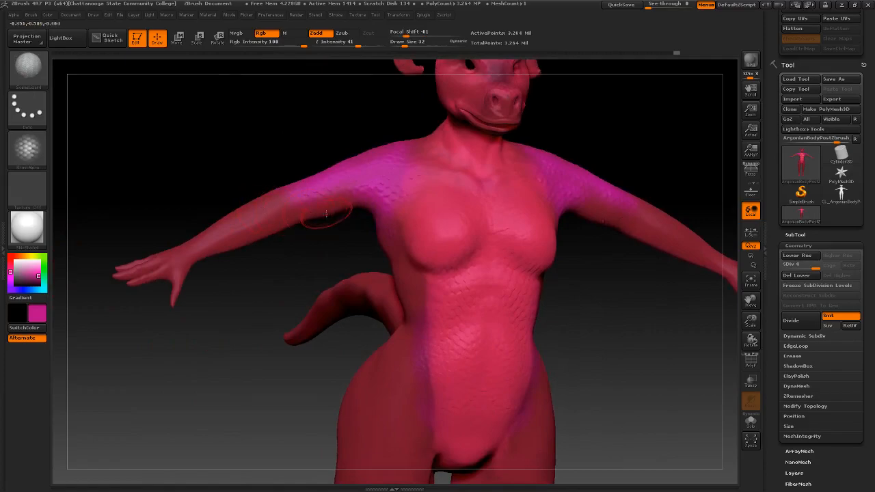
{"action": "left_click_drag", "start_coordinate": [326, 198], "coordinate": [235, 230]}
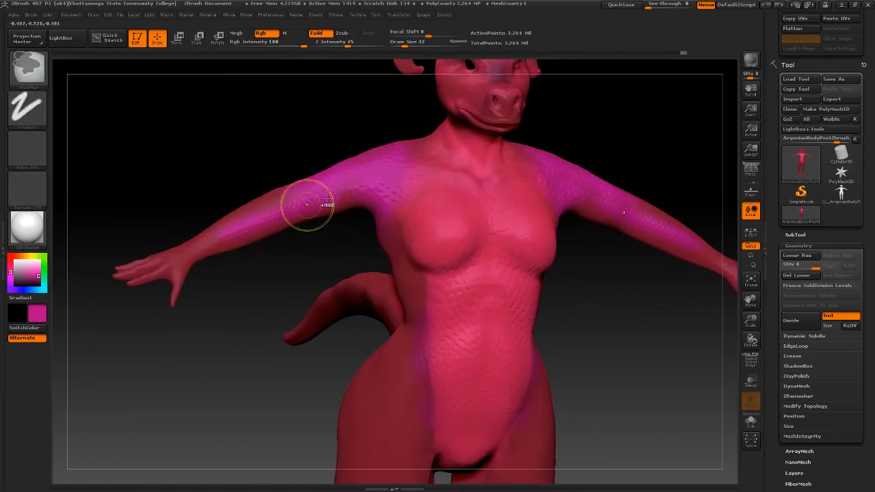
Enlarge the brush to 50 and paint magenta scales down the forearms to the wrists
{"action": "key", "text": "space"}
{"action": "left_click_drag", "start_coordinate": [315, 201], "coordinate": [332, 202]}
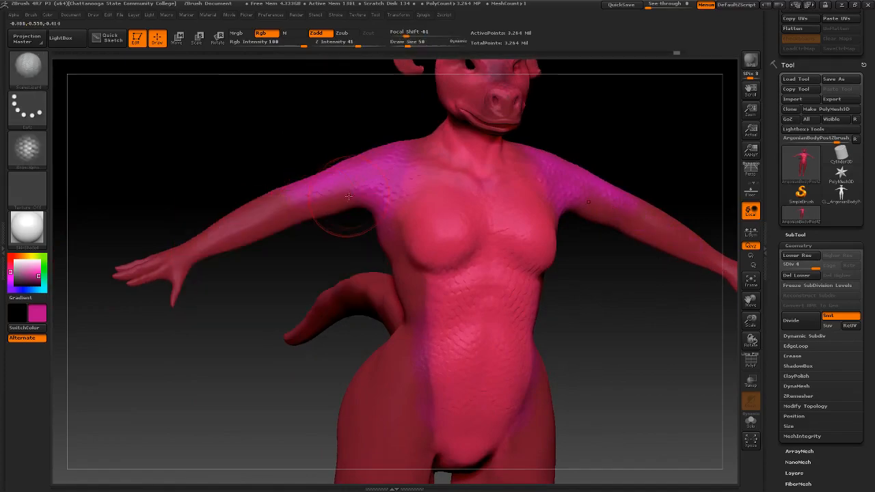
{"action": "mouse_move", "coordinate": [246, 182]}
{"action": "left_mouse_down"}
{"action": "mouse_move", "coordinate": [265, 202]}
{"action": "mouse_move", "coordinate": [236, 228]}
{"action": "mouse_move", "coordinate": [249, 219]}
{"action": "mouse_move", "coordinate": [224, 198]}
{"action": "left_mouse_up"}
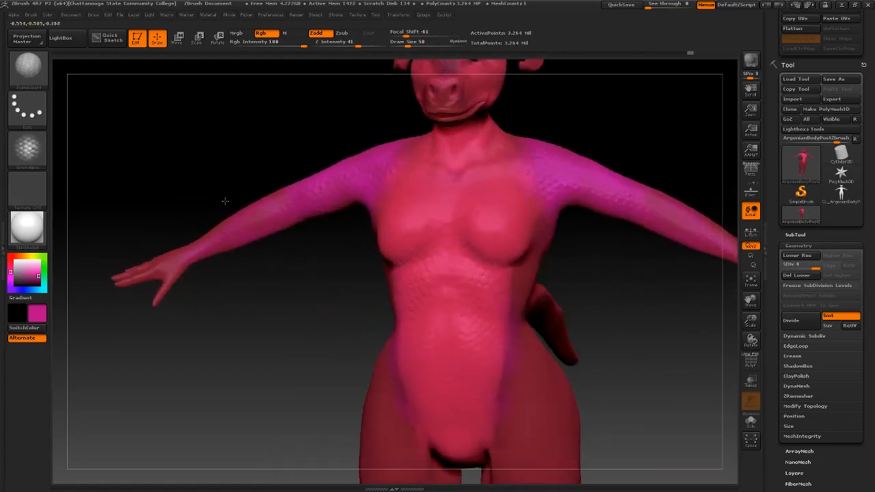
{"action": "left_click_drag", "start_coordinate": [162, 264], "coordinate": [184, 255]}
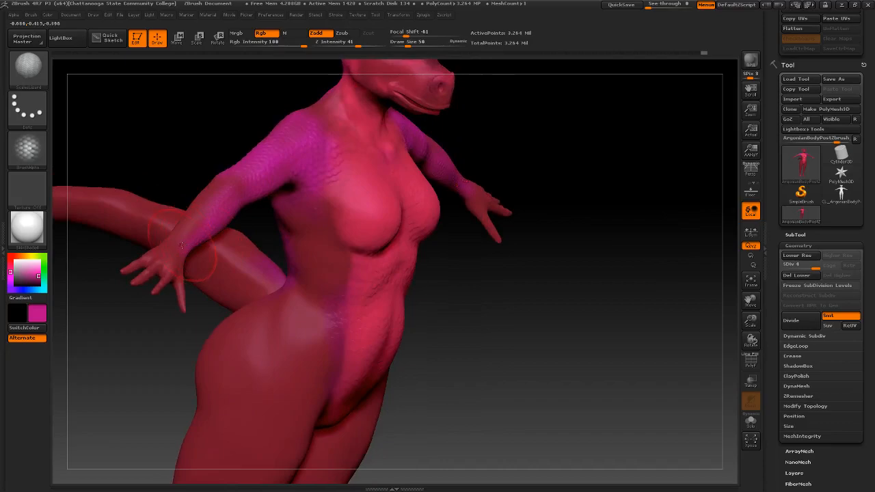
{"action": "left_click_drag", "start_coordinate": [166, 198], "coordinate": [281, 190]}
{"action": "left_click_drag", "start_coordinate": [451, 181], "coordinate": [404, 184]}
{"action": "left_click_drag", "start_coordinate": [491, 222], "coordinate": [526, 233]}
{"action": "mouse_move", "coordinate": [415, 201]}
{"action": "left_mouse_down"}
{"action": "mouse_move", "coordinate": [389, 196]}
{"action": "mouse_move", "coordinate": [427, 207]}
{"action": "left_mouse_up"}
{"action": "mouse_move", "coordinate": [480, 232]}
{"action": "left_mouse_down"}
{"action": "mouse_move", "coordinate": [436, 211]}
{"action": "mouse_move", "coordinate": [528, 264]}
{"action": "mouse_move", "coordinate": [480, 234]}
{"action": "mouse_move", "coordinate": [527, 256]}
{"action": "left_mouse_up"}
Spread magenta scales across the waist from a back-side view
{"action": "mouse_move", "coordinate": [540, 227]}
{"action": "left_mouse_down"}
{"action": "mouse_move", "coordinate": [424, 228]}
{"action": "mouse_move", "coordinate": [458, 226]}
{"action": "mouse_move", "coordinate": [472, 212]}
{"action": "mouse_move", "coordinate": [387, 277]}
{"action": "mouse_move", "coordinate": [487, 248]}
{"action": "left_mouse_up"}
{"action": "mouse_move", "coordinate": [441, 290]}
{"action": "left_mouse_down"}
{"action": "mouse_move", "coordinate": [383, 286]}
{"action": "mouse_move", "coordinate": [450, 311]}
{"action": "left_mouse_up"}
{"action": "mouse_move", "coordinate": [472, 270]}
{"action": "right_mouse_down"}
{"action": "mouse_move", "coordinate": [430, 247]}
{"action": "mouse_move", "coordinate": [443, 251]}
{"action": "mouse_move", "coordinate": [440, 295]}
{"action": "right_mouse_up"}
{"action": "right_click_drag", "start_coordinate": [479, 192], "coordinate": [434, 183]}
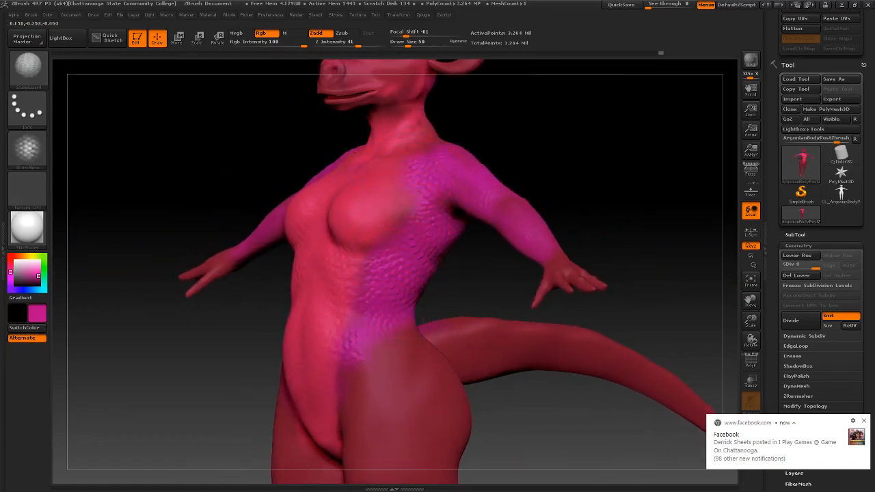
{"action": "right_click_drag", "start_coordinate": [429, 308], "coordinate": [354, 268]}
{"action": "right_click_drag", "start_coordinate": [364, 308], "coordinate": [342, 338]}
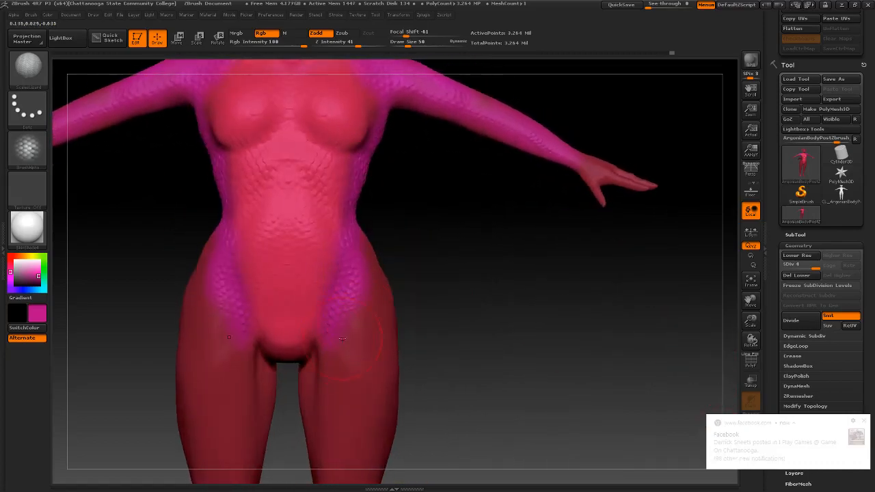
{"action": "mouse_move", "coordinate": [320, 446]}
{"action": "right_mouse_down"}
{"action": "mouse_move", "coordinate": [412, 266]}
{"action": "mouse_move", "coordinate": [366, 183]}
{"action": "mouse_move", "coordinate": [279, 224]}
{"action": "mouse_move", "coordinate": [269, 245]}
{"action": "mouse_move", "coordinate": [307, 239]}
{"action": "mouse_move", "coordinate": [429, 256]}
{"action": "mouse_move", "coordinate": [452, 249]}
{"action": "right_mouse_up"}
Turn to the back and shrink Draw Size to 22
{"action": "right_click_drag", "start_coordinate": [334, 238], "coordinate": [353, 234]}
{"action": "key", "text": "space"}
{"action": "left_click_drag", "start_coordinate": [343, 232], "coordinate": [337, 232]}
{"action": "right_click_drag", "start_coordinate": [309, 223], "coordinate": [301, 223], "text": "ctrl"}
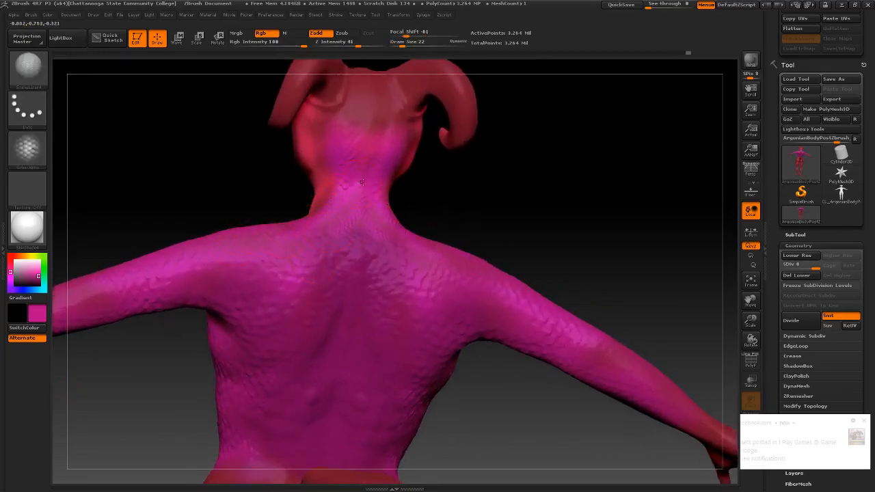
Paint pink scales up the back of the head from a straight back view
{"action": "right_click_drag", "start_coordinate": [361, 175], "coordinate": [347, 172]}
{"action": "left_click_drag", "start_coordinate": [347, 164], "coordinate": [363, 94]}
{"action": "mouse_move", "coordinate": [368, 136]}
{"action": "right_mouse_down", "text": "alt"}
{"action": "mouse_move", "coordinate": [346, 254]}
{"action": "mouse_move", "coordinate": [301, 248]}
{"action": "right_mouse_up", "text": "alt"}
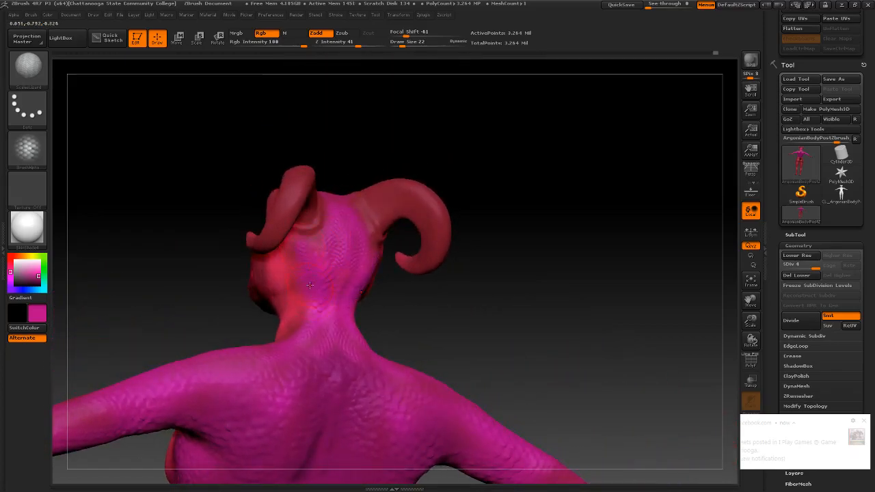
Sample the neck's pinkish red and paint smoothed red strokes down the neck
{"action": "left_click_drag", "start_coordinate": [26, 270], "coordinate": [283, 274]}
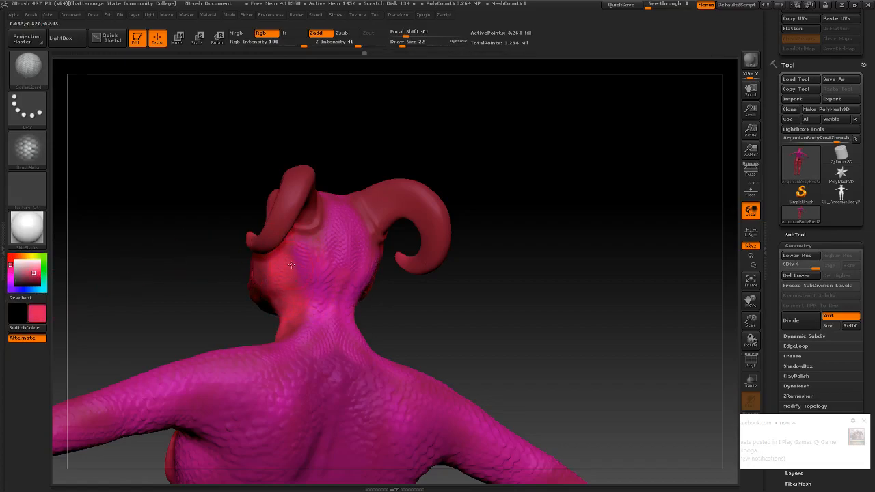
{"action": "left_click_drag", "start_coordinate": [302, 304], "coordinate": [291, 335]}
{"action": "right_click_drag", "start_coordinate": [274, 365], "coordinate": [277, 342]}
{"action": "key", "text": "shift"}
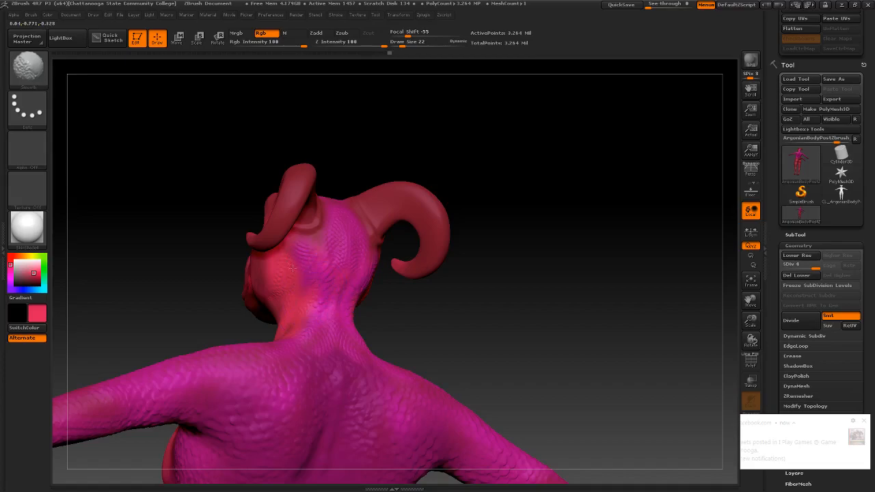
Enlarge the brush and paint brighter scales on the cheek
{"action": "mouse_move", "coordinate": [324, 242]}
{"action": "right_mouse_down"}
{"action": "mouse_move", "coordinate": [317, 232]}
{"action": "mouse_move", "coordinate": [334, 235]}
{"action": "right_mouse_up"}
{"action": "right_click", "coordinate": [320, 246]}
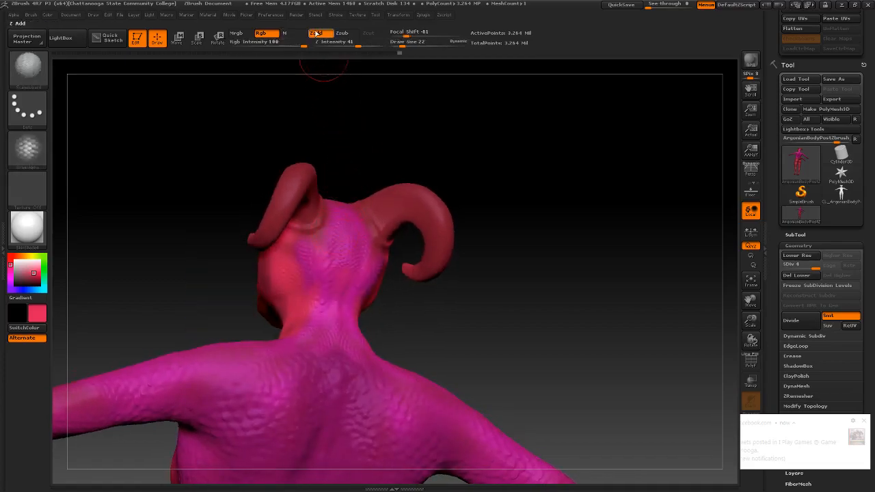
{"action": "key", "text": "shift"}
{"action": "mouse_move", "coordinate": [282, 240]}
{"action": "right_mouse_down"}
{"action": "mouse_move", "coordinate": [316, 244]}
{"action": "mouse_move", "coordinate": [321, 234]}
{"action": "right_mouse_up"}
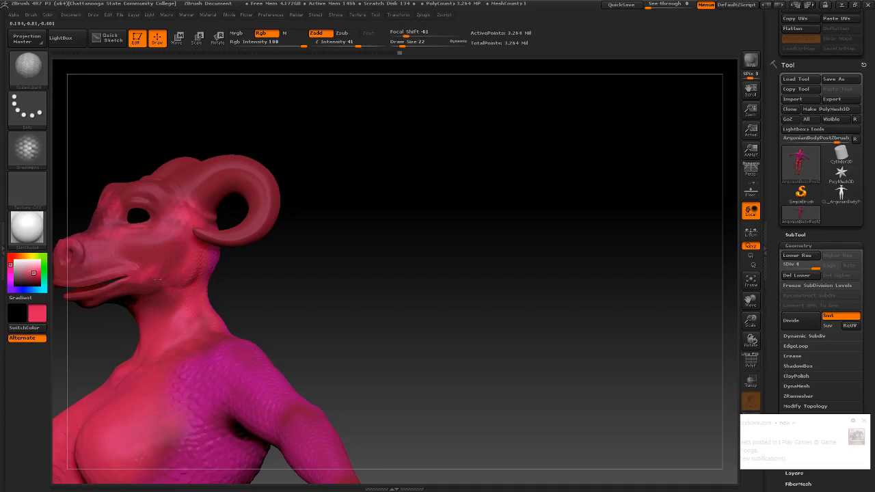
{"action": "key", "text": "shift"}
{"action": "right_click", "coordinate": [143, 284]}
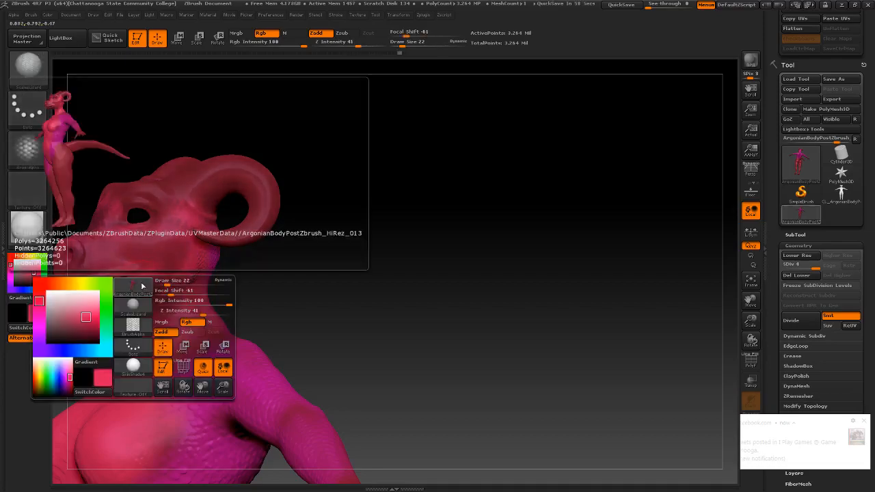
{"action": "left_click", "coordinate": [142, 284]}
{"action": "right_click", "coordinate": [182, 264]}
{"action": "left_click_drag", "start_coordinate": [216, 259], "coordinate": [222, 260]}
{"action": "left_click_drag", "start_coordinate": [171, 241], "coordinate": [135, 260]}
Raise the brush size from 17 to 22, then paint and smooth scales from jaw to cheek
{"action": "mouse_move", "coordinate": [233, 275]}
{"action": "left_mouse_down"}
{"action": "mouse_move", "coordinate": [161, 270]}
{"action": "mouse_move", "coordinate": [184, 266]}
{"action": "left_mouse_up"}
{"action": "right_click", "coordinate": [158, 269]}
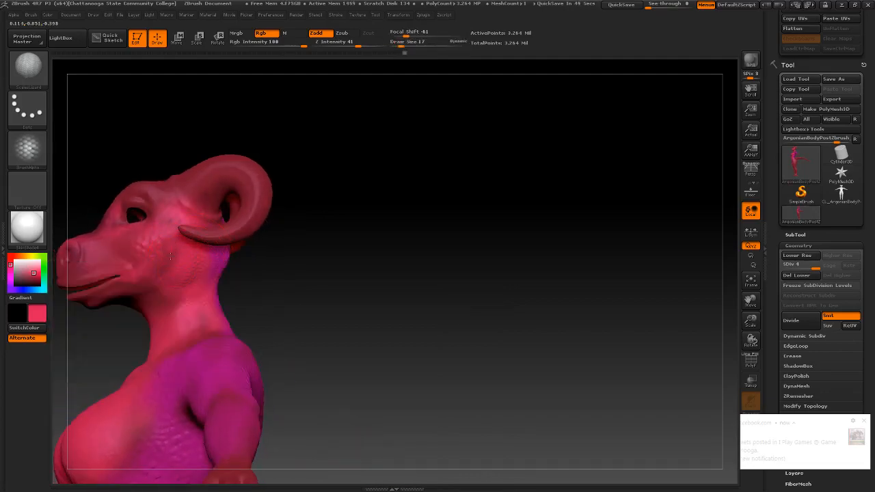
{"action": "right_click", "coordinate": [172, 263]}
{"action": "left_click_drag", "start_coordinate": [172, 263], "coordinate": [174, 248]}
{"action": "mouse_move", "coordinate": [135, 280]}
{"action": "right_mouse_down"}
{"action": "mouse_move", "coordinate": [195, 279]}
{"action": "mouse_move", "coordinate": [129, 293]}
{"action": "right_mouse_up"}
{"action": "right_click_drag", "start_coordinate": [182, 252], "coordinate": [295, 216]}
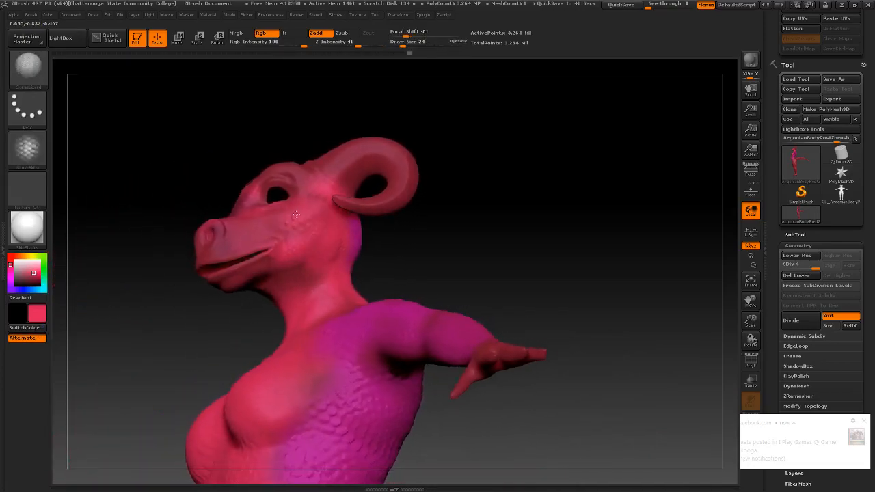
{"action": "left_click_drag", "start_coordinate": [338, 234], "coordinate": [293, 258], "text": "shift"}
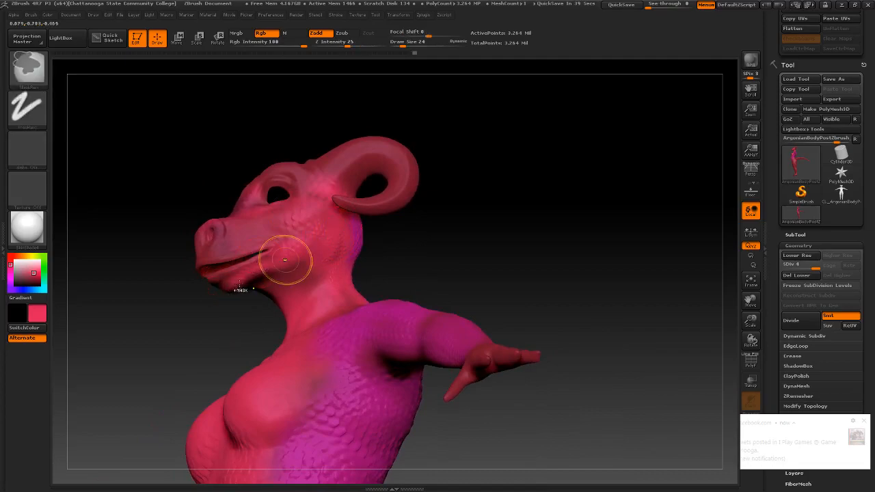
{"action": "left_click_drag", "start_coordinate": [238, 277], "coordinate": [306, 249]}
{"action": "key", "text": "shift"}
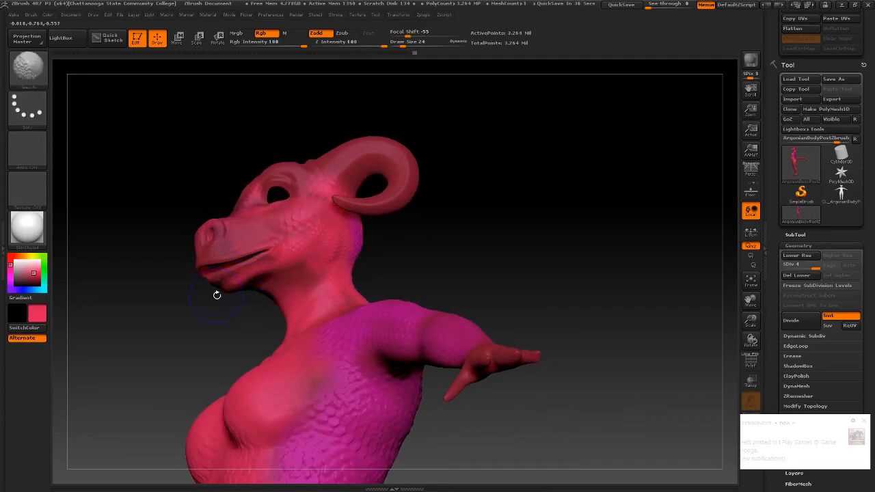
Brighten the underside of the jaw with paint and inspect the head
{"action": "mouse_move", "coordinate": [239, 292]}
{"action": "left_mouse_down"}
{"action": "mouse_move", "coordinate": [312, 238]}
{"action": "mouse_move", "coordinate": [257, 267]}
{"action": "left_mouse_up"}
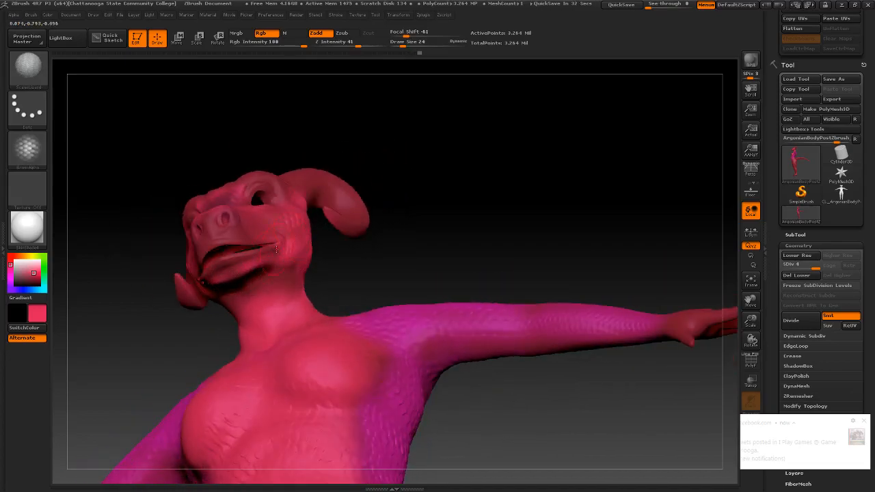
{"action": "left_click_drag", "start_coordinate": [424, 273], "coordinate": [493, 260]}
{"action": "mouse_move", "coordinate": [291, 237]}
{"action": "left_mouse_down"}
{"action": "mouse_move", "coordinate": [303, 239]}
{"action": "mouse_move", "coordinate": [209, 251]}
{"action": "left_mouse_up"}
{"action": "left_click_drag", "start_coordinate": [223, 265], "coordinate": [273, 260]}
{"action": "left_click_drag", "start_coordinate": [252, 293], "coordinate": [263, 245], "text": "alt"}
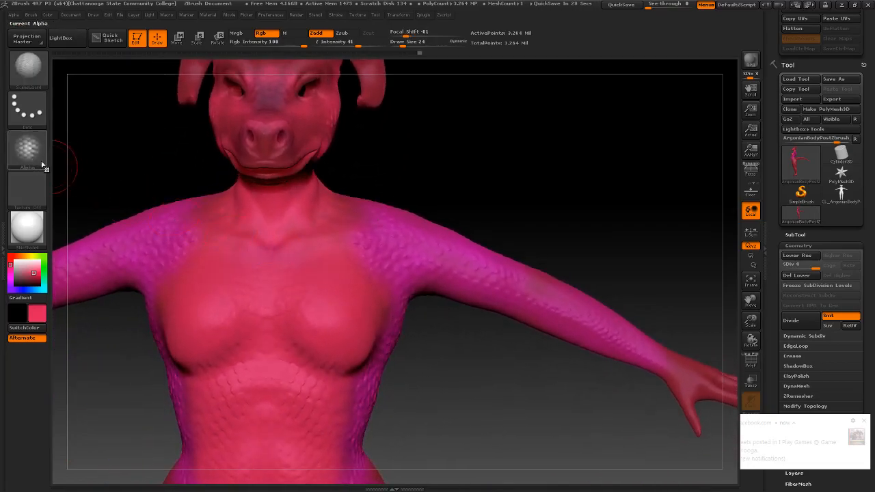
{"action": "key", "text": "b"}
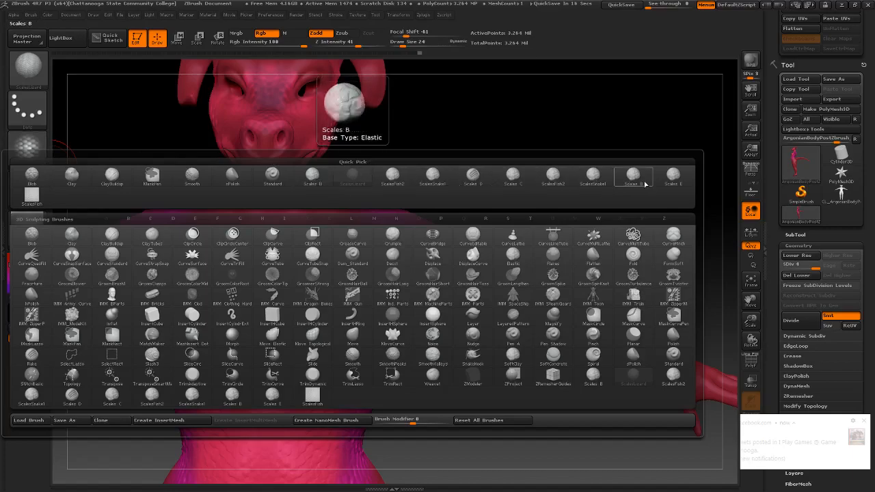
Choose the Scales brush and orbit to an enlarged, straight view of the figure's back
{"action": "left_click", "coordinate": [594, 180]}
{"action": "key", "text": "space"}
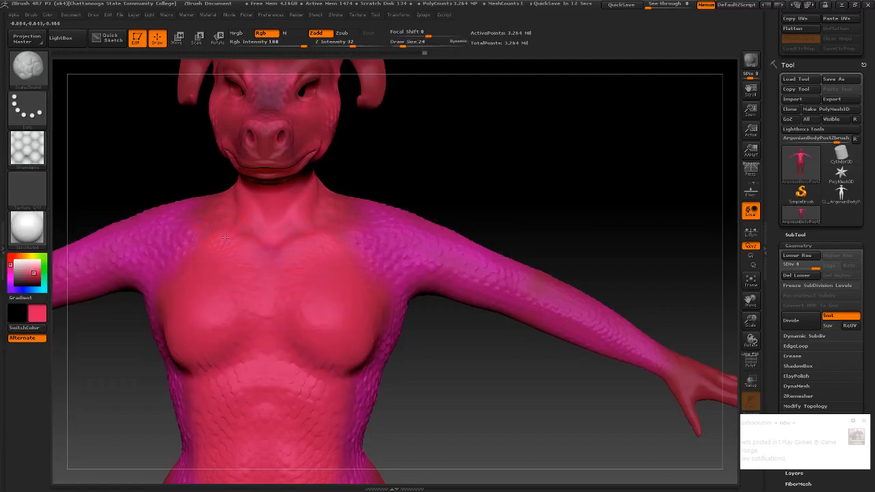
{"action": "right_click_drag", "start_coordinate": [225, 233], "coordinate": [242, 272]}
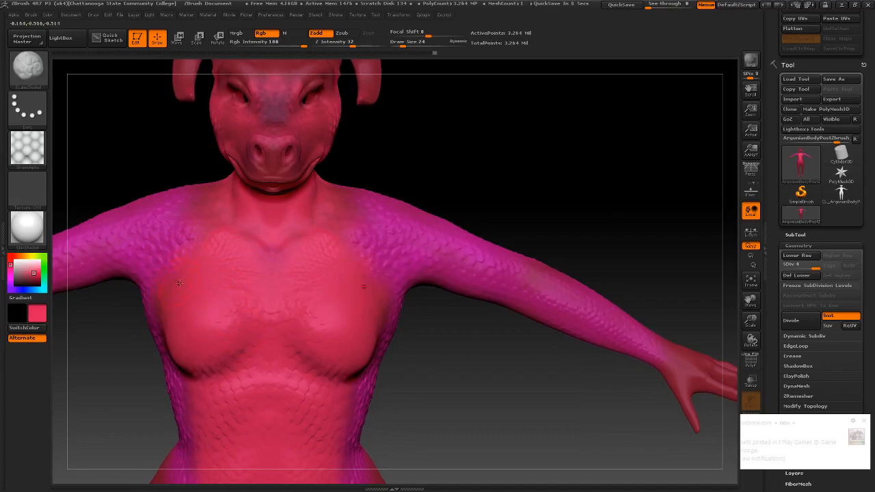
{"action": "right_click_drag", "start_coordinate": [251, 312], "coordinate": [272, 244]}
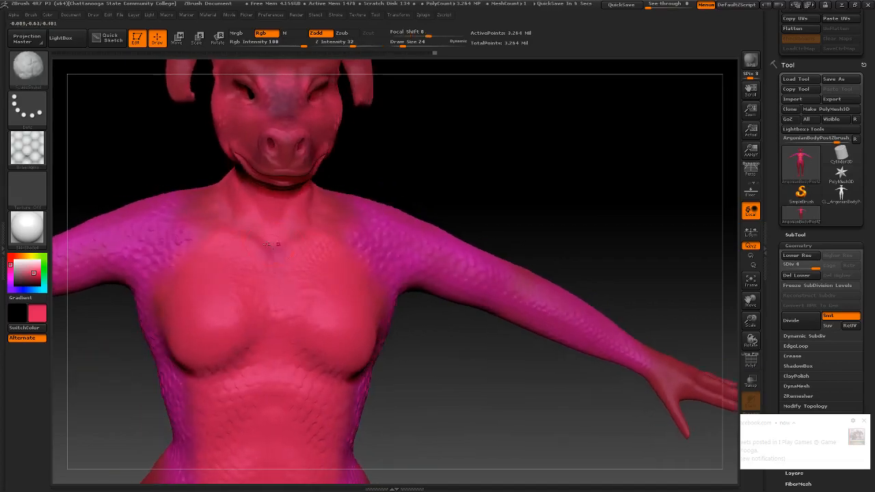
{"action": "right_click_drag", "start_coordinate": [227, 192], "coordinate": [275, 220]}
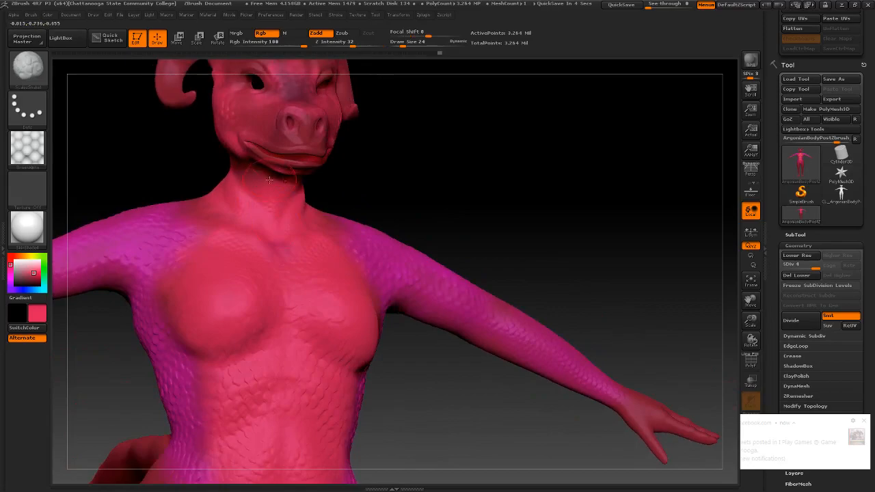
{"action": "right_click_drag", "start_coordinate": [266, 172], "coordinate": [202, 212]}
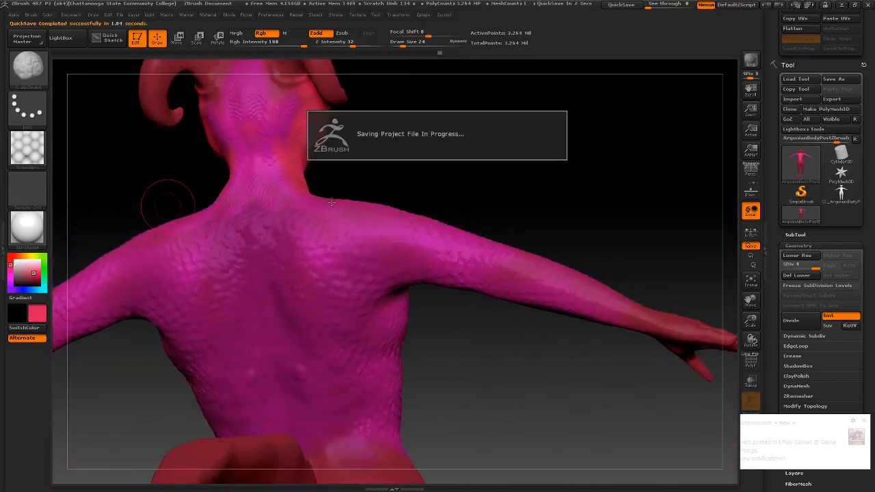
{"action": "right_click_drag", "start_coordinate": [271, 203], "coordinate": [293, 256]}
{"action": "right_click_drag", "start_coordinate": [430, 172], "coordinate": [456, 177]}
{"action": "mouse_move", "coordinate": [408, 208]}
{"action": "right_mouse_down", "text": "alt"}
{"action": "mouse_move", "coordinate": [475, 146]}
{"action": "mouse_move", "coordinate": [340, 250]}
{"action": "right_mouse_up", "text": "alt"}
Frame the model, then paint and undo a bright red stroke down the tail
{"action": "key", "text": "f"}
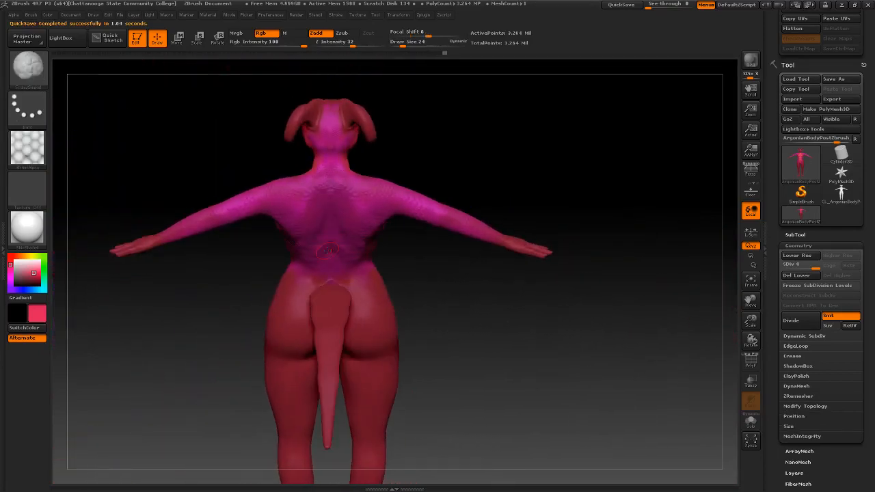
{"action": "key", "text": "space"}
{"action": "left_click_drag", "start_coordinate": [342, 255], "coordinate": [340, 255]}
{"action": "right_click_drag", "start_coordinate": [338, 257], "coordinate": [334, 276]}
{"action": "left_click_drag", "start_coordinate": [333, 276], "coordinate": [303, 403]}
{"action": "key", "text": "ctrl+z"}
Sample magenta from the back and reduce the brush size from 95 to 42
{"action": "mouse_move", "coordinate": [364, 283]}
{"action": "right_mouse_down"}
{"action": "mouse_move", "coordinate": [367, 241]}
{"action": "mouse_move", "coordinate": [335, 281]}
{"action": "right_mouse_up"}
{"action": "key", "text": "c"}
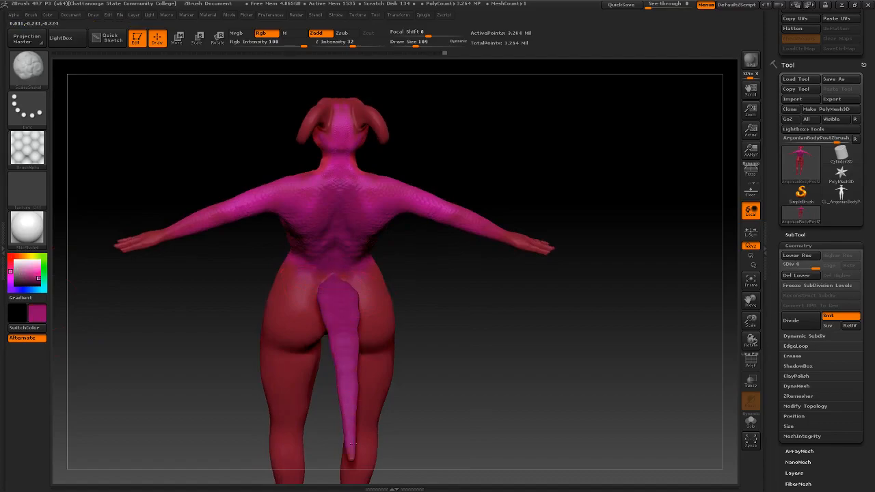
{"action": "right_click_drag", "start_coordinate": [365, 332], "coordinate": [322, 274]}
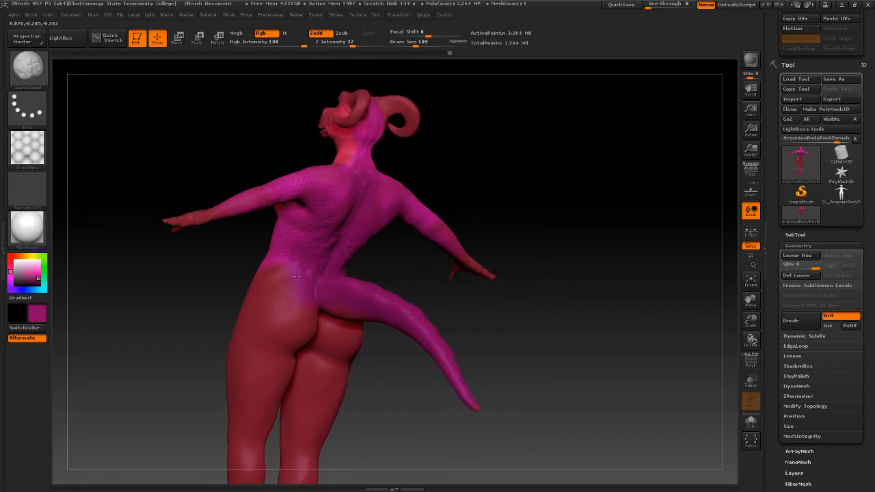
{"action": "right_click_drag", "start_coordinate": [249, 321], "coordinate": [309, 297]}
{"action": "key", "text": "space"}
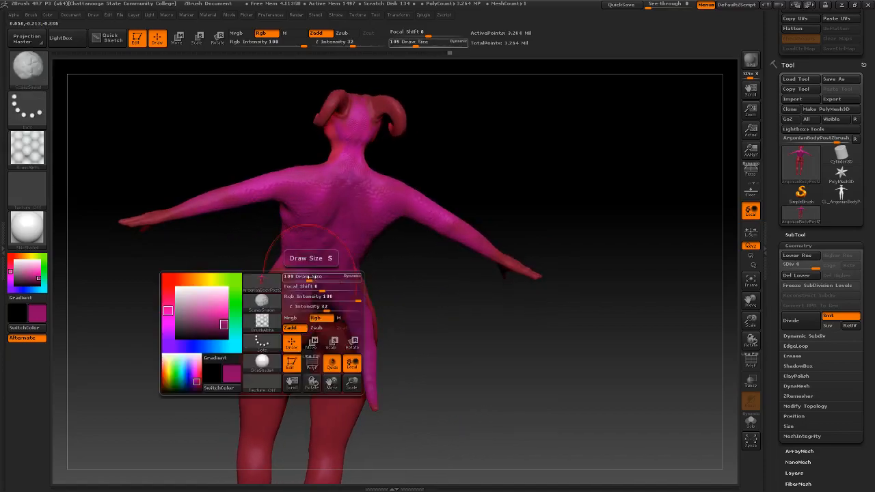
{"action": "left_click_drag", "start_coordinate": [301, 275], "coordinate": [299, 272]}
Paint magenta along the tail, changing brush size from 42 to 70, then 37
{"action": "right_click_drag", "start_coordinate": [268, 305], "coordinate": [296, 276]}
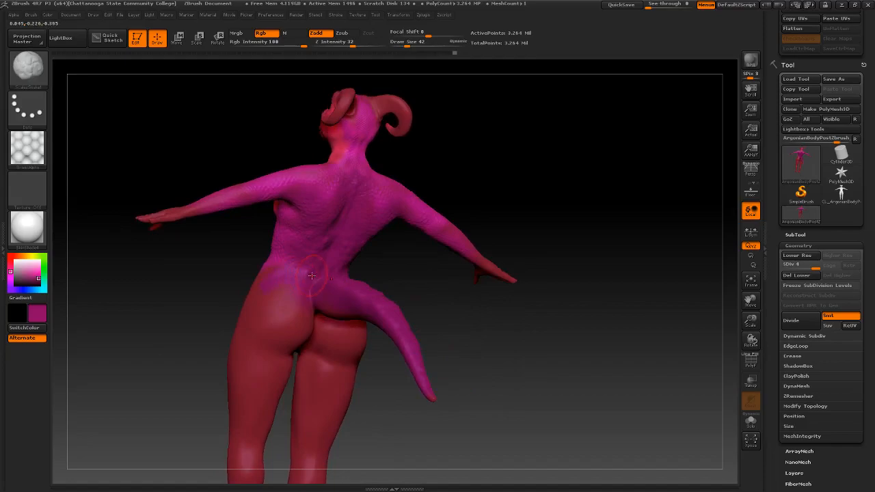
{"action": "key", "text": "space"}
{"action": "left_click_drag", "start_coordinate": [308, 275], "coordinate": [311, 275]}
{"action": "mouse_move", "coordinate": [351, 244]}
{"action": "right_mouse_down"}
{"action": "mouse_move", "coordinate": [330, 240]}
{"action": "mouse_move", "coordinate": [315, 262]}
{"action": "mouse_move", "coordinate": [305, 255]}
{"action": "mouse_move", "coordinate": [306, 268]}
{"action": "right_mouse_up"}
{"action": "right_click_drag", "start_coordinate": [261, 301], "coordinate": [299, 290]}
{"action": "key", "text": "space"}
{"action": "left_click_drag", "start_coordinate": [299, 290], "coordinate": [290, 291]}
Undo the stroke over the hip and set the brush size to 15
{"action": "key", "text": "ctrl+z"}
{"action": "key", "text": "space"}
{"action": "mouse_move", "coordinate": [318, 286]}
{"action": "left_mouse_down"}
{"action": "mouse_move", "coordinate": [310, 284]}
{"action": "mouse_move", "coordinate": [322, 293]}
{"action": "left_mouse_up"}
{"action": "key", "text": "space"}
{"action": "mouse_move", "coordinate": [229, 267]}
{"action": "left_mouse_down"}
{"action": "mouse_move", "coordinate": [342, 260]}
{"action": "mouse_move", "coordinate": [294, 253]}
{"action": "mouse_move", "coordinate": [336, 255]}
{"action": "mouse_move", "coordinate": [322, 250]}
{"action": "mouse_move", "coordinate": [363, 256]}
{"action": "mouse_move", "coordinate": [350, 274]}
{"action": "mouse_move", "coordinate": [340, 266]}
{"action": "mouse_move", "coordinate": [325, 277]}
{"action": "mouse_move", "coordinate": [313, 299]}
{"action": "mouse_move", "coordinate": [370, 289]}
{"action": "mouse_move", "coordinate": [360, 287]}
{"action": "mouse_move", "coordinate": [369, 279]}
{"action": "mouse_move", "coordinate": [368, 292]}
{"action": "mouse_move", "coordinate": [379, 260]}
{"action": "mouse_move", "coordinate": [359, 268]}
{"action": "mouse_move", "coordinate": [428, 273]}
{"action": "left_mouse_up"}
{"action": "left_click_drag", "start_coordinate": [347, 261], "coordinate": [393, 210]}
{"action": "right_click_drag", "start_coordinate": [392, 210], "coordinate": [378, 365], "text": "alt"}
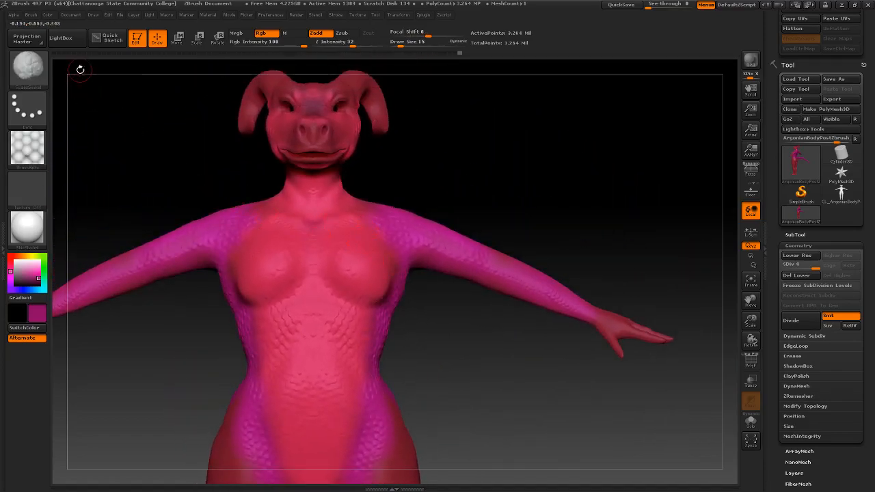
Save the project as ArgonianTexturing2 by appending 2 to ArgonianTexturing
{"action": "left_click", "coordinate": [120, 16]}
{"action": "left_click", "coordinate": [121, 15]}
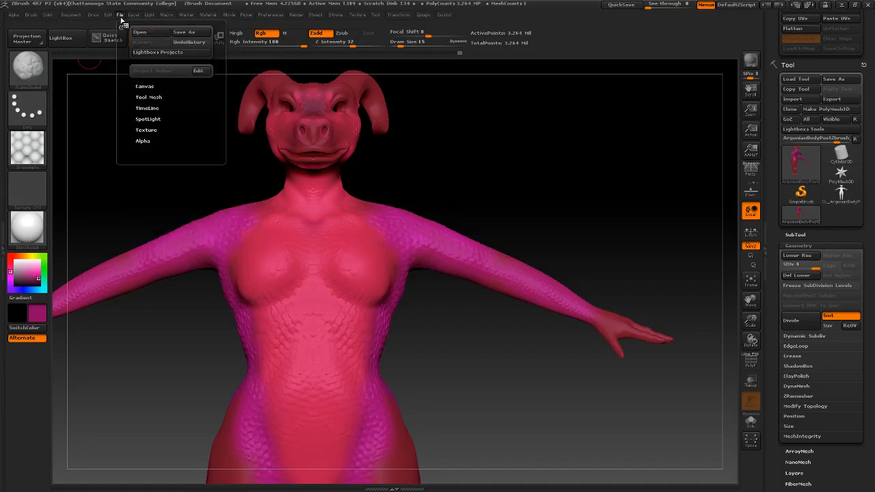
{"action": "left_click", "coordinate": [187, 32]}
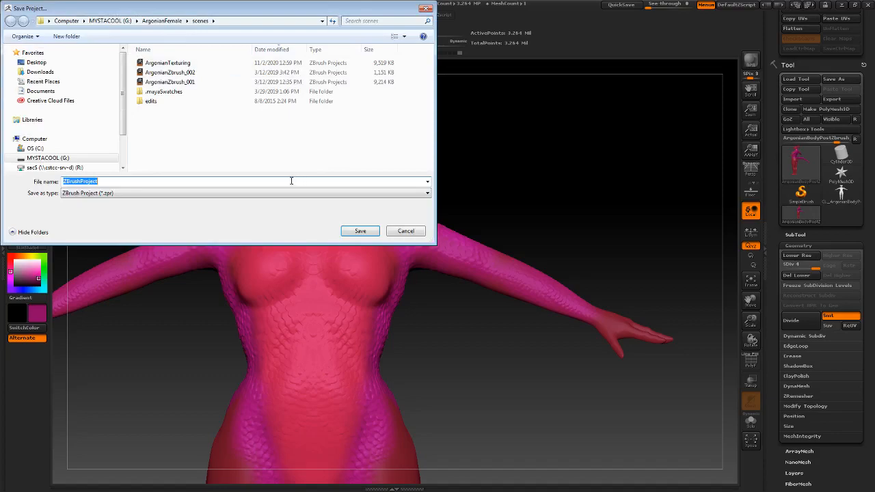
{"action": "left_click", "coordinate": [185, 73]}
{"action": "left_click", "coordinate": [183, 64]}
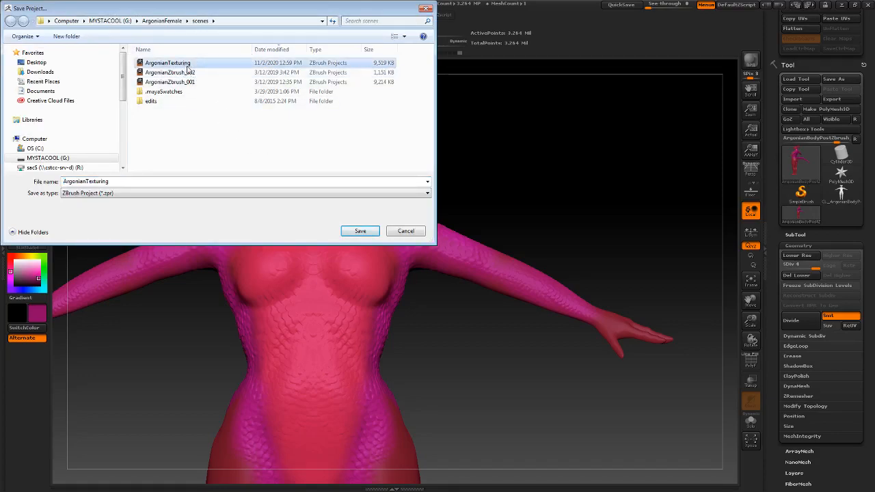
{"action": "double_click", "coordinate": [120, 182]}
{"action": "type", "text": "2"}
{"action": "left_click", "coordinate": [368, 233]}
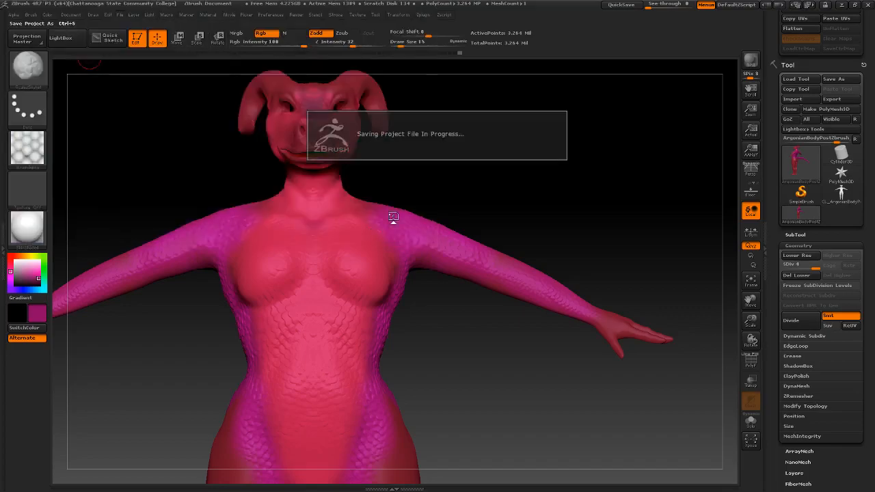
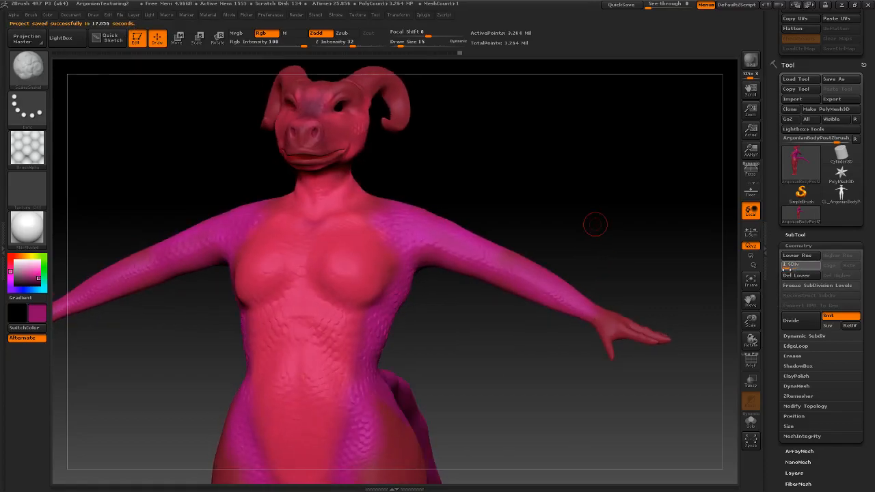
Drop the creature to subdivision level 1 and orbit to check the polypaint on its back
{"action": "key", "text": "shift+d"}
{"action": "key", "text": "shift+d"}
{"action": "key", "text": "shift+d"}
{"action": "left_click_drag", "start_coordinate": [581, 215], "coordinate": [503, 216]}
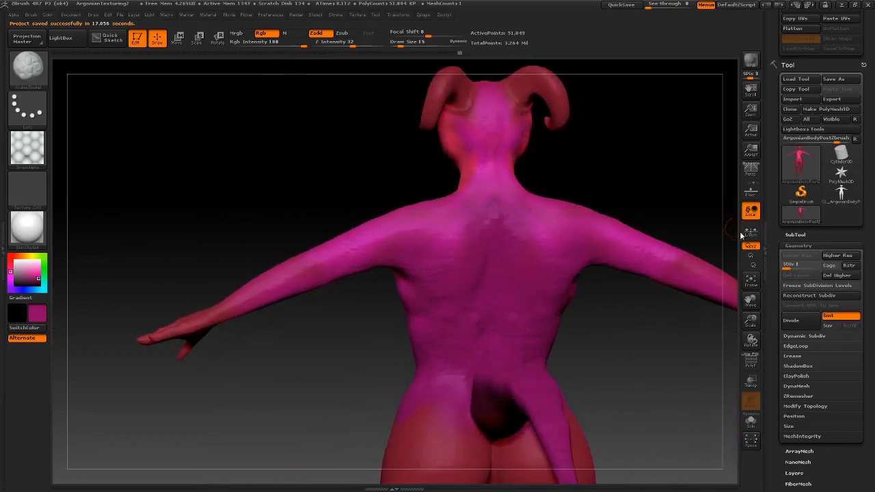
{"action": "key", "text": "d"}
{"action": "key", "text": "d"}
{"action": "key", "text": "d"}
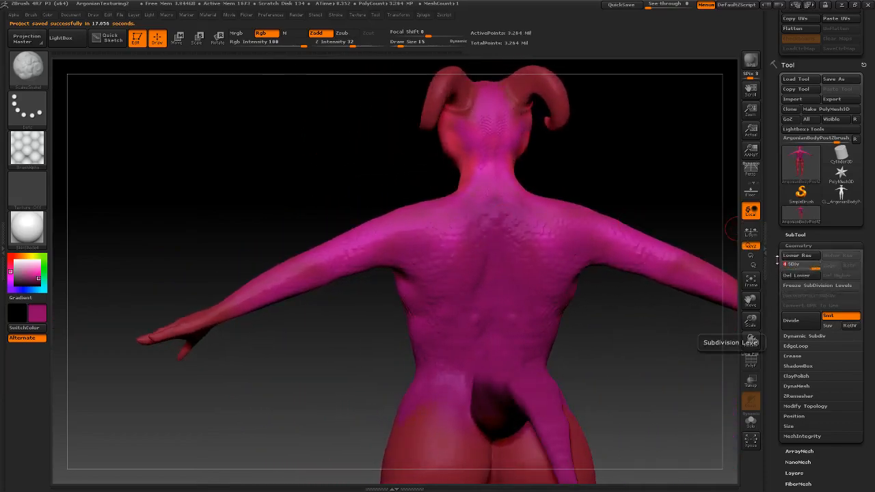
{"action": "left_click_drag", "start_coordinate": [684, 209], "coordinate": [649, 198]}
{"action": "left_click_drag", "start_coordinate": [815, 269], "coordinate": [785, 268]}
Orbit the creature through side, front and back views to inspect the pink and magenta paint
{"action": "left_click_drag", "start_coordinate": [625, 180], "coordinate": [626, 158]}
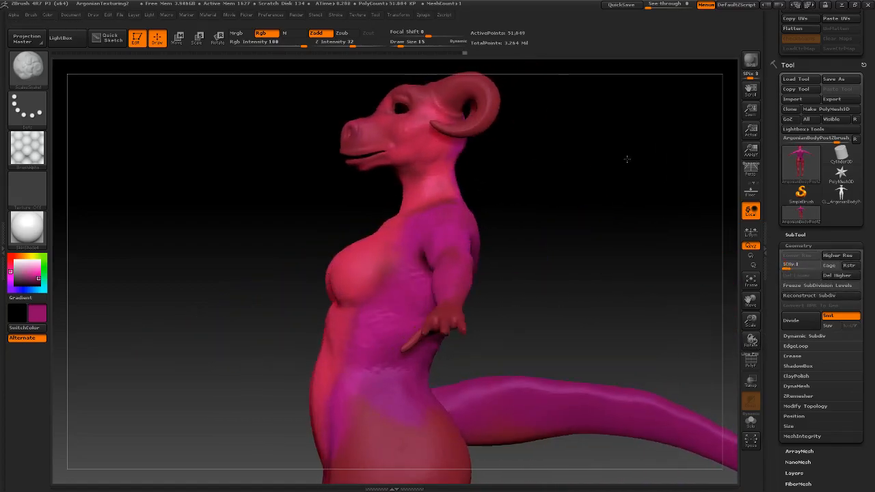
{"action": "left_click_drag", "start_coordinate": [527, 201], "coordinate": [571, 261]}
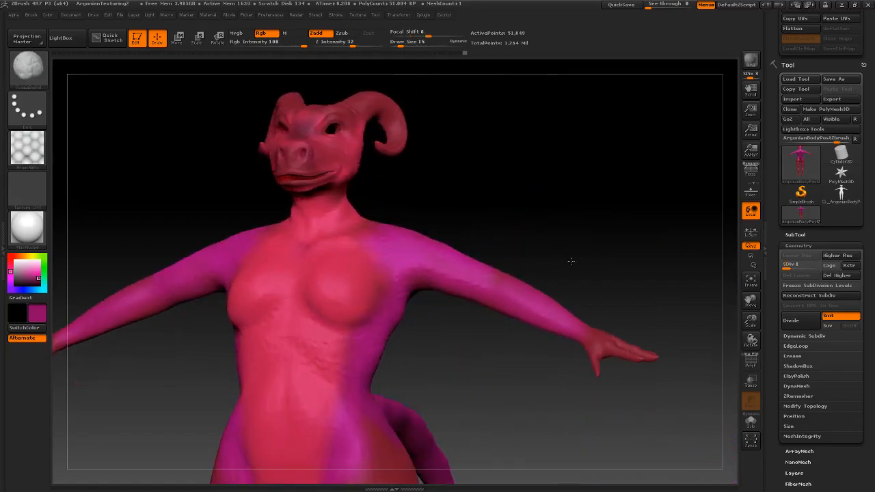
{"action": "right_click_drag", "start_coordinate": [570, 260], "coordinate": [574, 260], "text": "shift"}
{"action": "mouse_move", "coordinate": [548, 213]}
{"action": "right_mouse_down", "text": "alt"}
{"action": "mouse_move", "coordinate": [535, 206]}
{"action": "mouse_move", "coordinate": [570, 202]}
{"action": "mouse_move", "coordinate": [480, 203]}
{"action": "right_mouse_up", "text": "alt"}
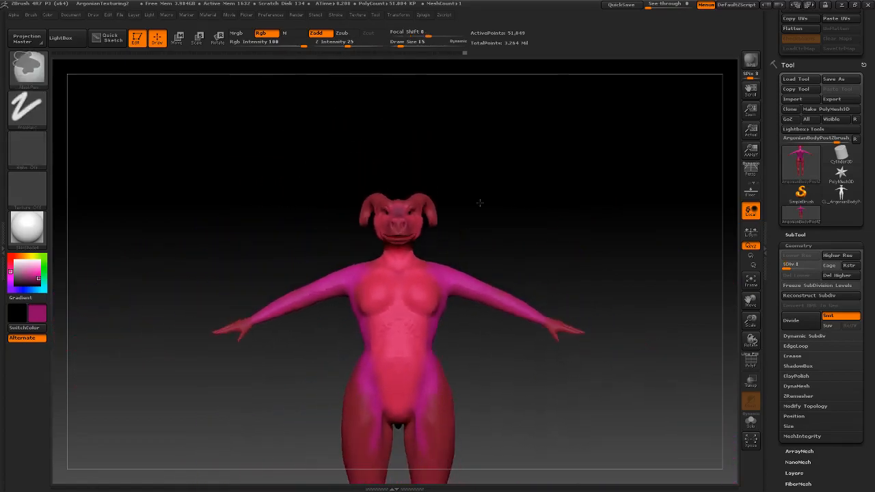
{"action": "mouse_move", "coordinate": [528, 223]}
{"action": "left_mouse_down"}
{"action": "mouse_move", "coordinate": [449, 228]}
{"action": "mouse_move", "coordinate": [456, 230]}
{"action": "left_mouse_up"}
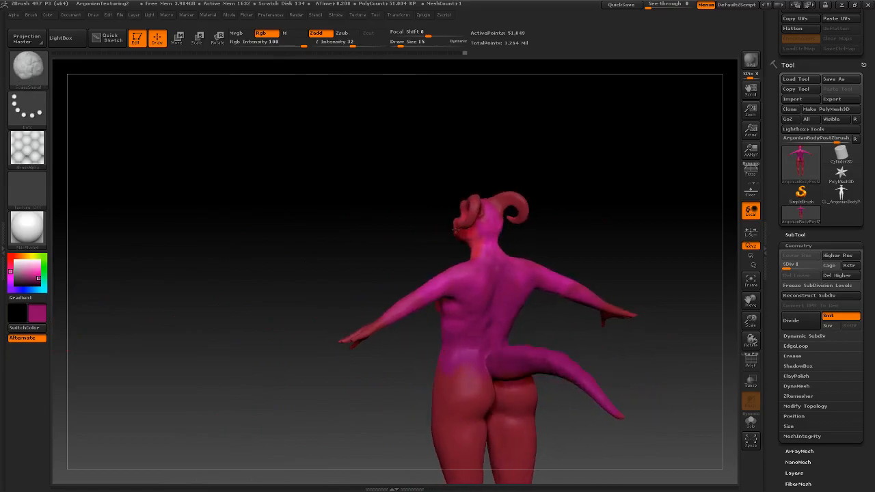
{"action": "left_click_drag", "start_coordinate": [556, 228], "coordinate": [615, 235]}
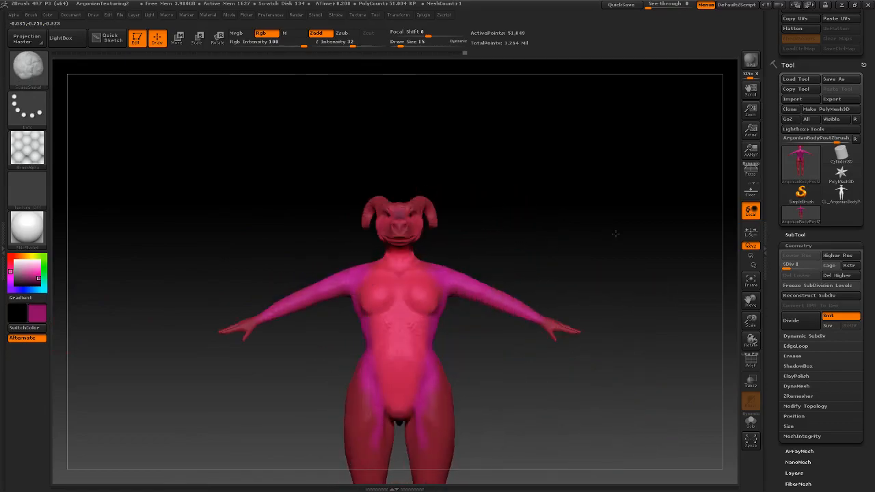
{"action": "left_click_drag", "start_coordinate": [479, 228], "coordinate": [506, 250]}
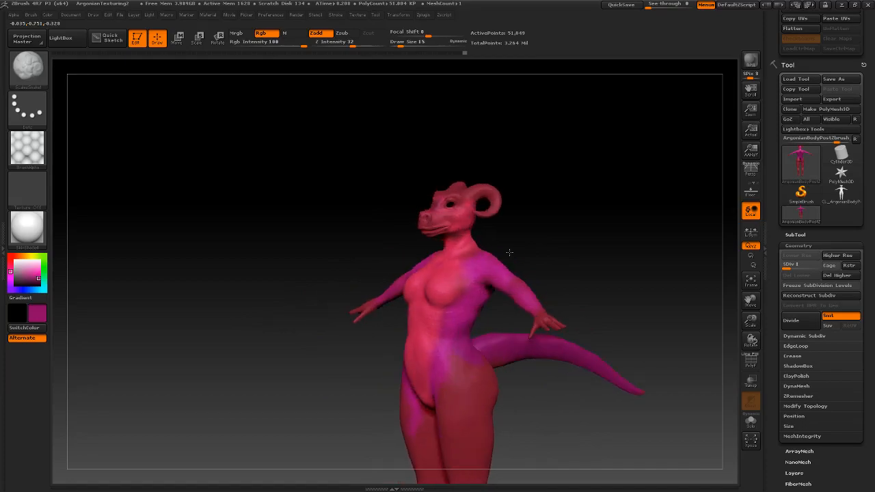
{"action": "mouse_move", "coordinate": [565, 248]}
{"action": "left_mouse_down"}
{"action": "mouse_move", "coordinate": [527, 250]}
{"action": "mouse_move", "coordinate": [553, 257]}
{"action": "left_mouse_up"}
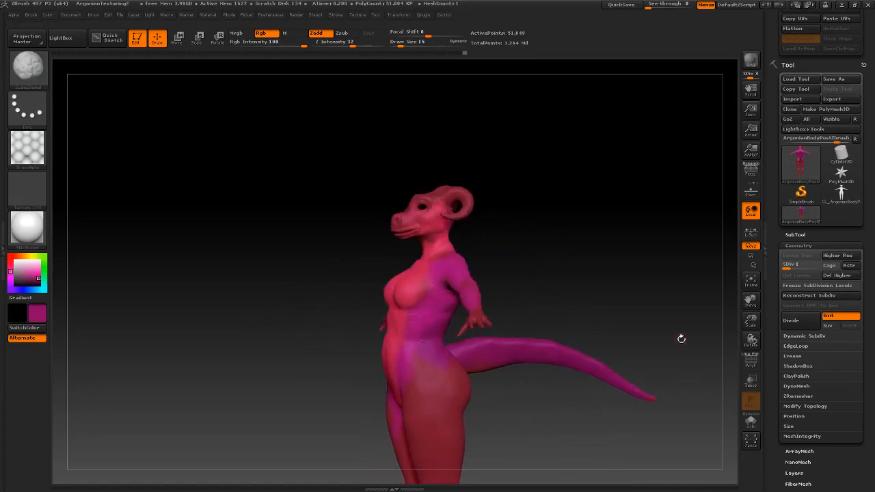
Expand Tool > Texture Map and toggle Texture On to preview the creature's texture
{"action": "scroll", "coordinate": [836, 451], "scroll_direction": "down", "scroll_amount": 5}
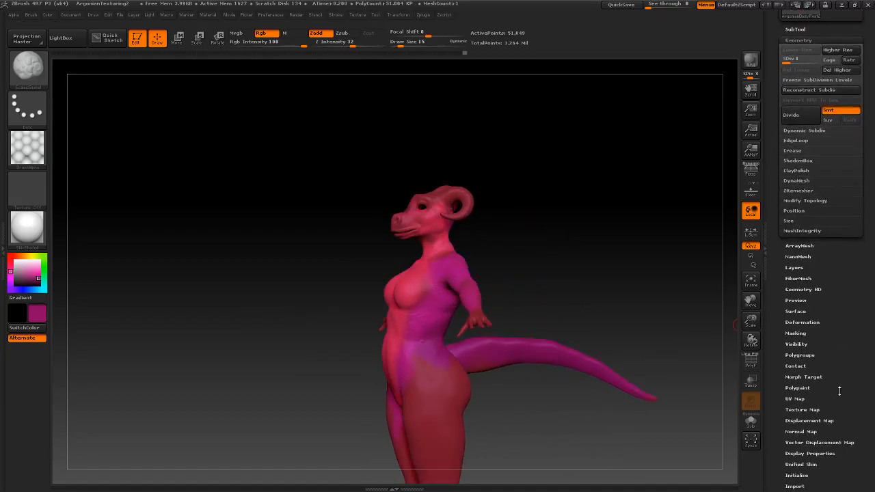
{"action": "scroll", "coordinate": [836, 366], "scroll_direction": "down", "scroll_amount": 1}
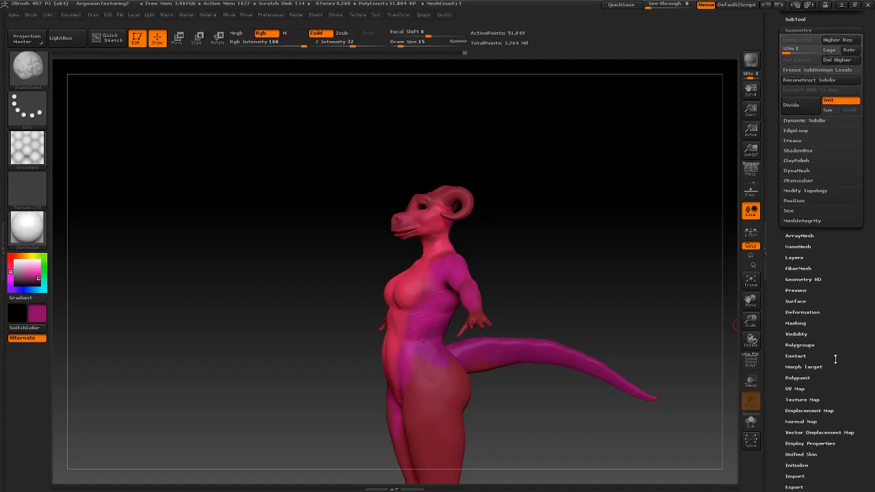
{"action": "left_click", "coordinate": [814, 400]}
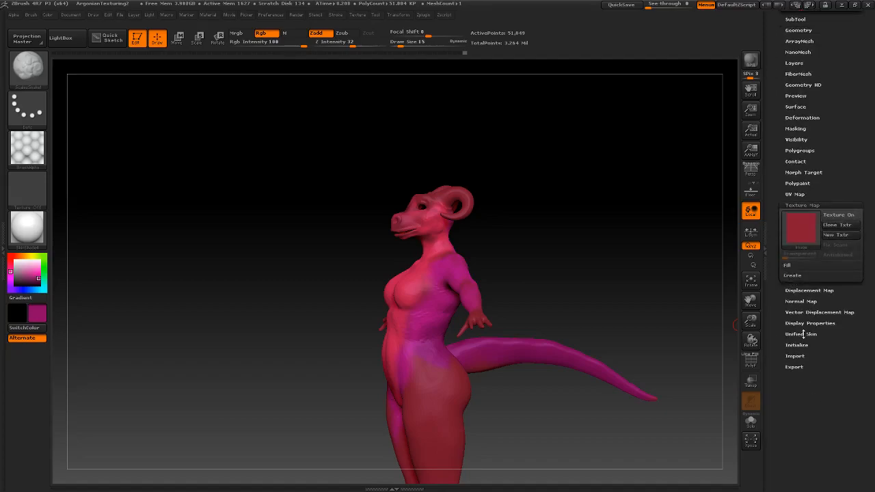
{"action": "left_click", "coordinate": [841, 215]}
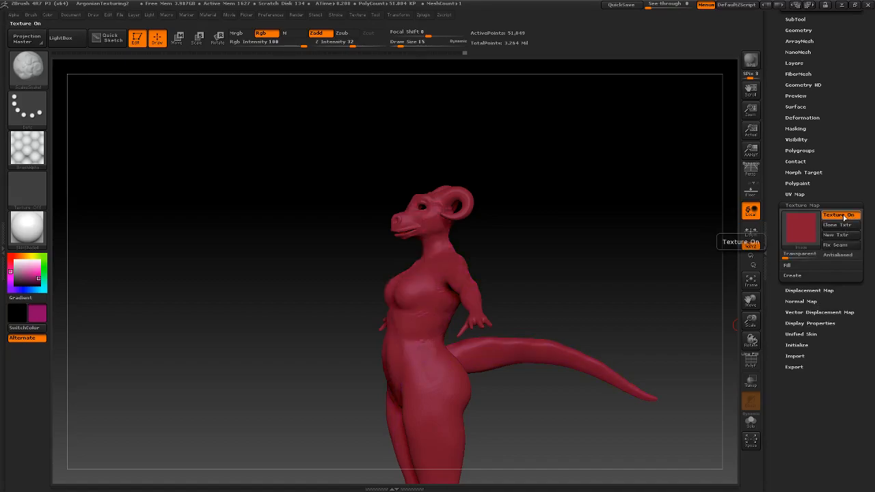
{"action": "left_click", "coordinate": [844, 217]}
Clone the texture map into the current texture slot with Clone Txtr, then expand Polypaint
{"action": "left_click", "coordinate": [848, 226]}
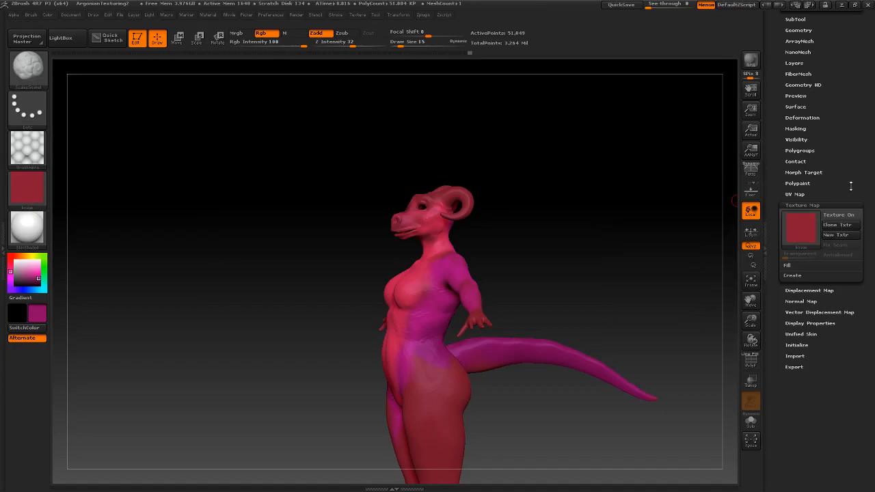
{"action": "left_click", "coordinate": [845, 216]}
{"action": "left_click", "coordinate": [840, 217]}
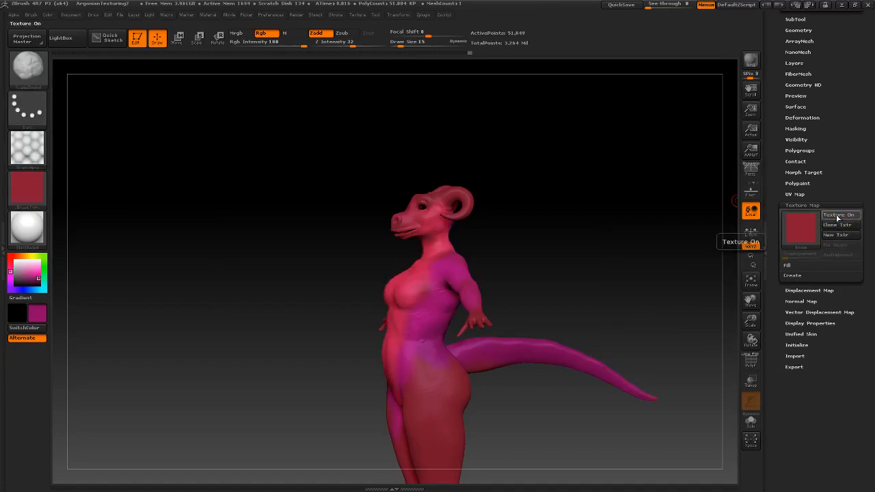
{"action": "left_click", "coordinate": [796, 184]}
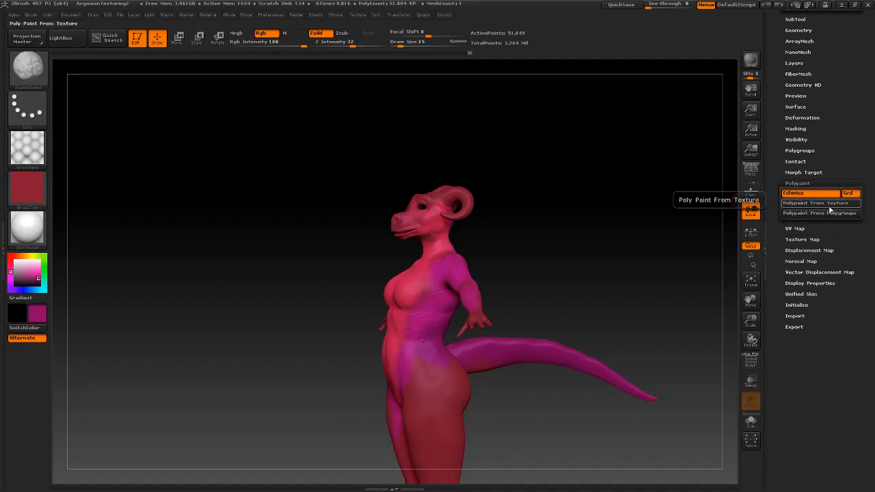
Toggle Colorize off and on, then try Polypaint From Texture and undo it
{"action": "left_click", "coordinate": [820, 195]}
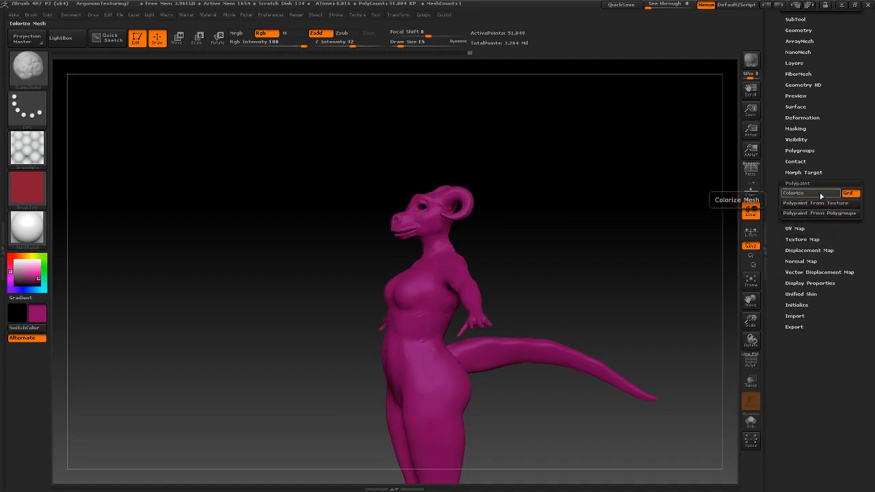
{"action": "left_click", "coordinate": [821, 196]}
{"action": "left_click", "coordinate": [823, 205]}
{"action": "key", "text": "ctrl+z"}
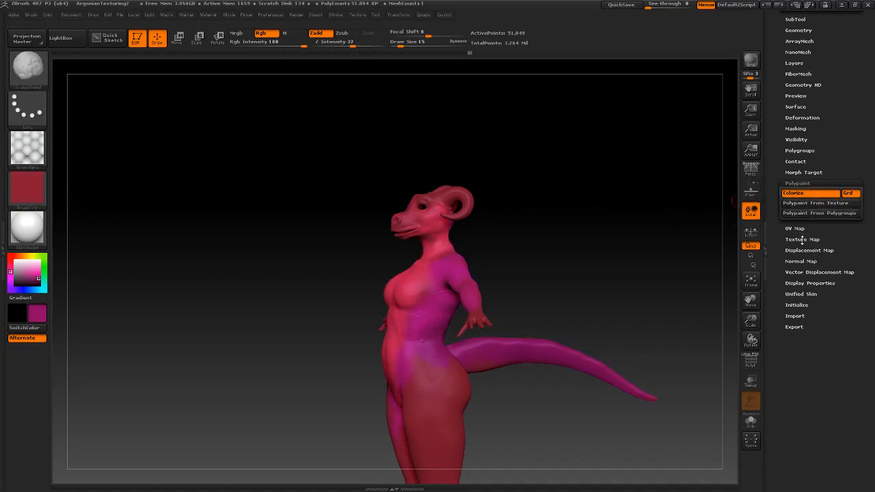
In Texture Map, toggle the texture preview, create a new texture and clone it into the slot
{"action": "left_click", "coordinate": [802, 239]}
{"action": "mouse_move", "coordinate": [808, 228]}
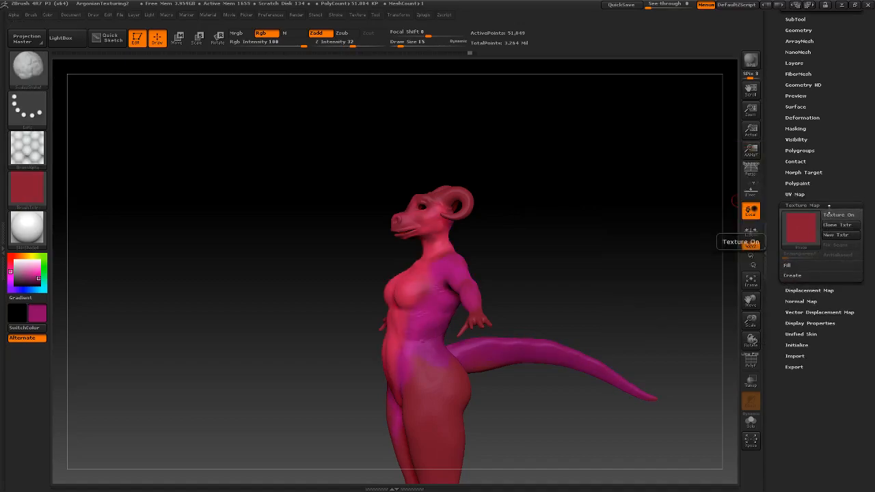
{"action": "left_click", "coordinate": [836, 215]}
{"action": "left_click", "coordinate": [836, 216]}
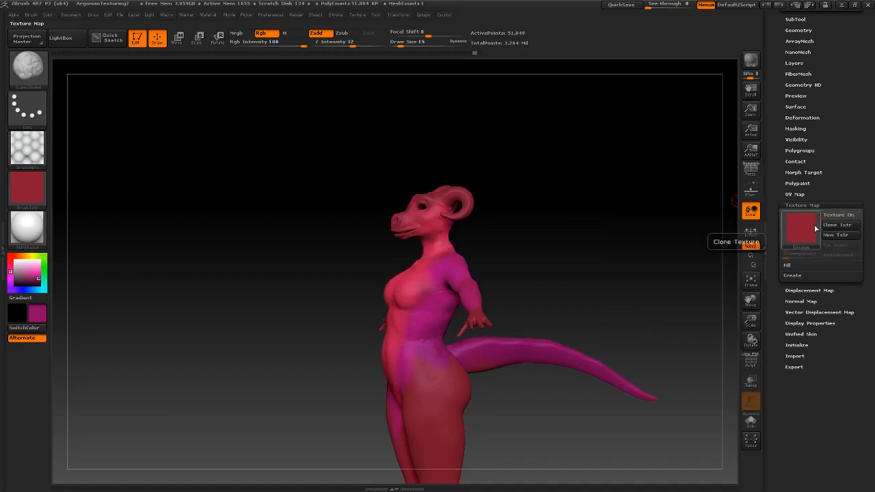
{"action": "mouse_move", "coordinate": [801, 238]}
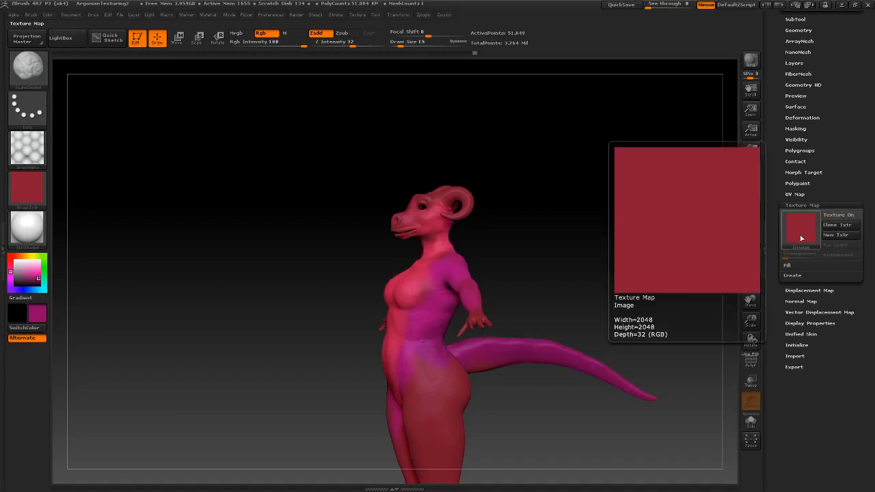
{"action": "left_click", "coordinate": [844, 236]}
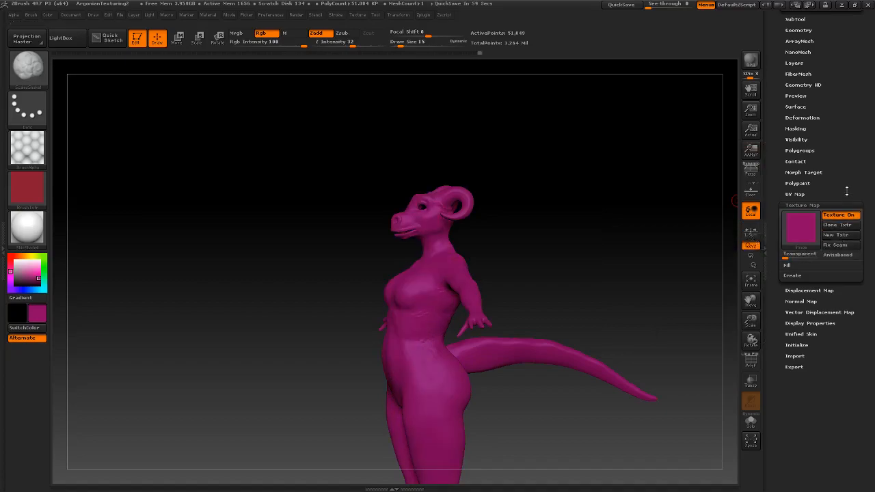
{"action": "left_click", "coordinate": [845, 215]}
{"action": "left_click", "coordinate": [847, 225]}
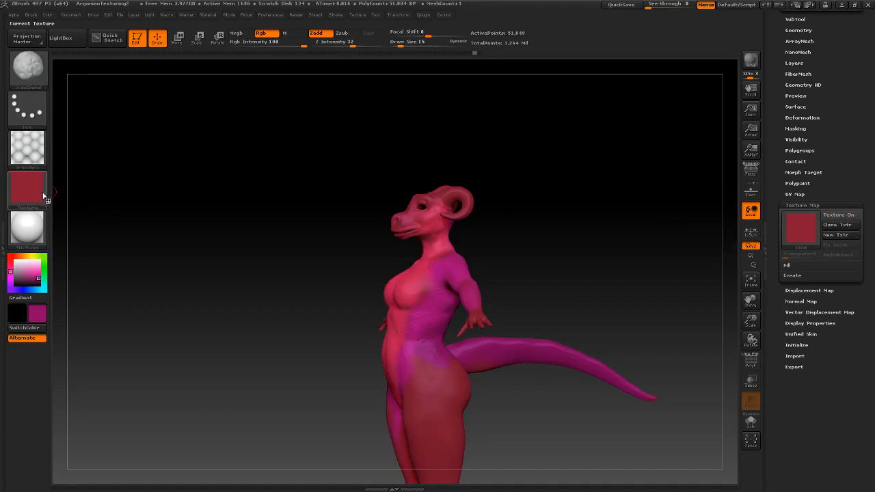
{"action": "left_click", "coordinate": [21, 192]}
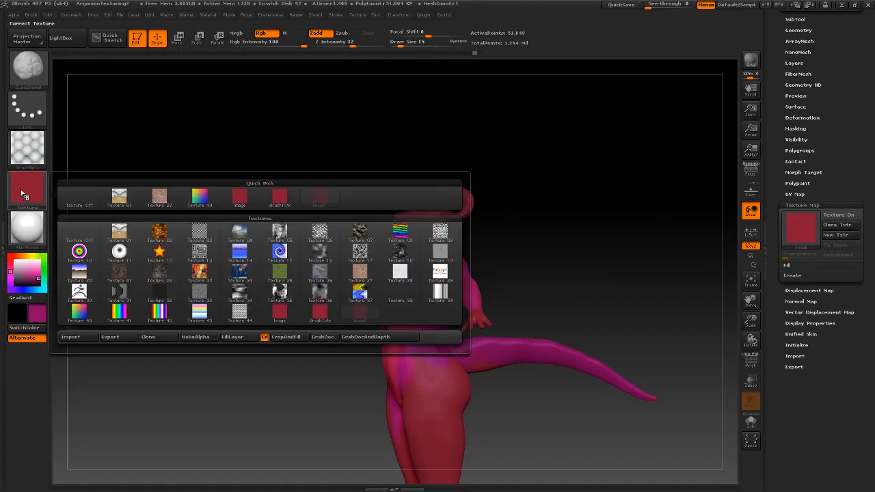
{"action": "key", "text": "ctrl+z"}
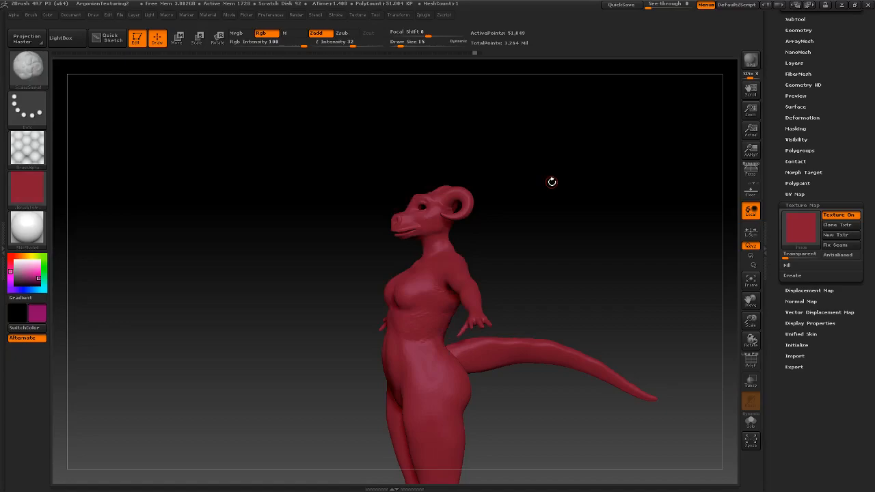
Apply Polypaint From Polygroups, then restore the colours with Polypaint From Texture
{"action": "left_click_drag", "start_coordinate": [560, 234], "coordinate": [575, 258]}
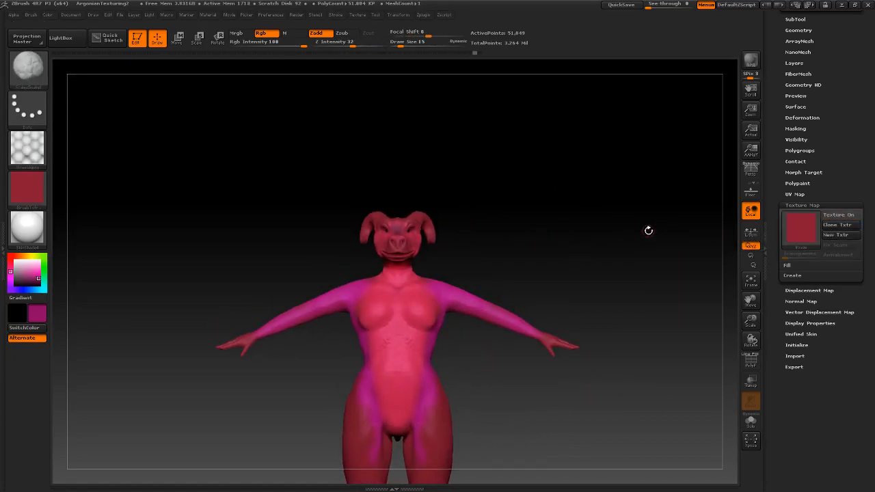
{"action": "left_click", "coordinate": [797, 184]}
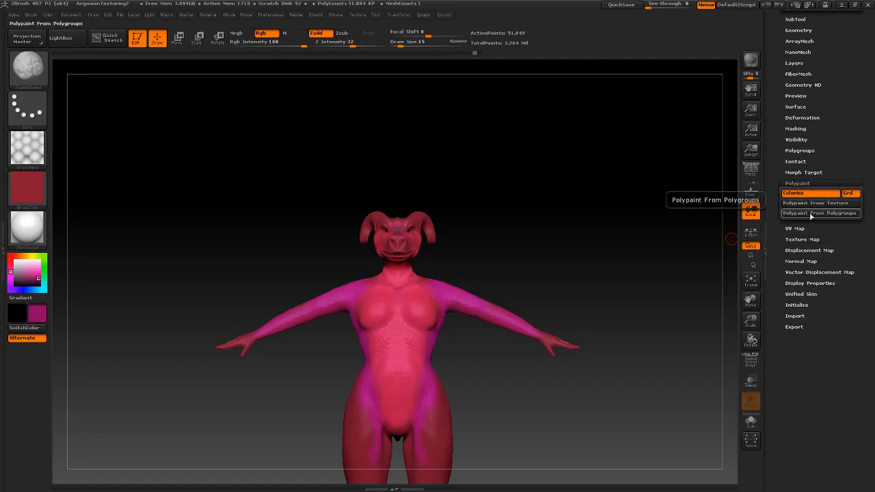
{"action": "left_click", "coordinate": [811, 214]}
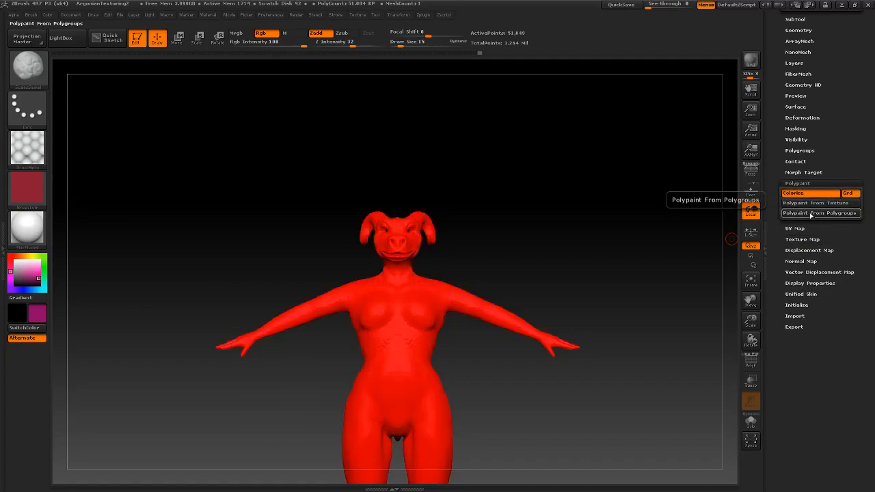
{"action": "left_click", "coordinate": [819, 202]}
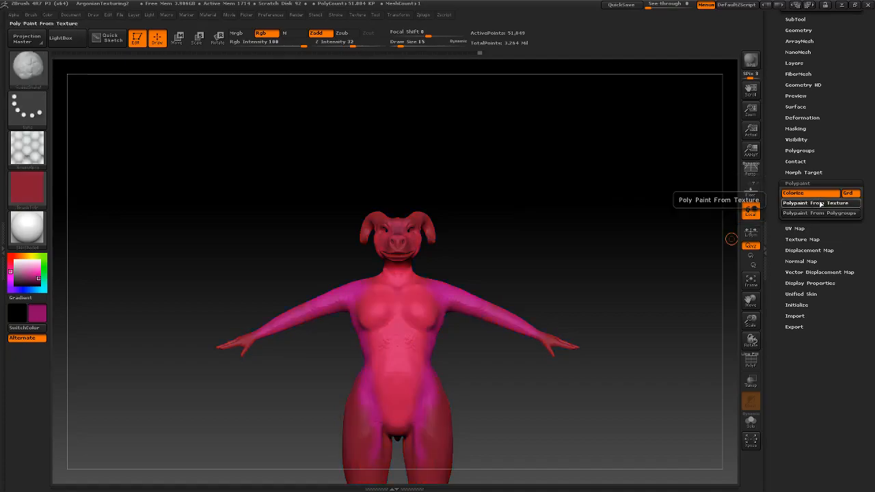
Toggle Colorize off and on twice, leaving the polypaint colours displayed
{"action": "left_click", "coordinate": [818, 196]}
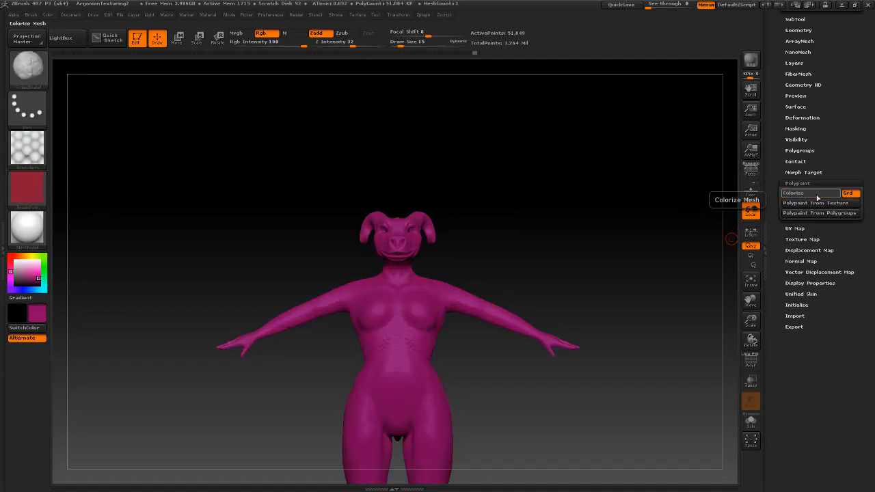
{"action": "left_click", "coordinate": [818, 196]}
{"action": "left_click", "coordinate": [817, 197]}
{"action": "left_click", "coordinate": [818, 197]}
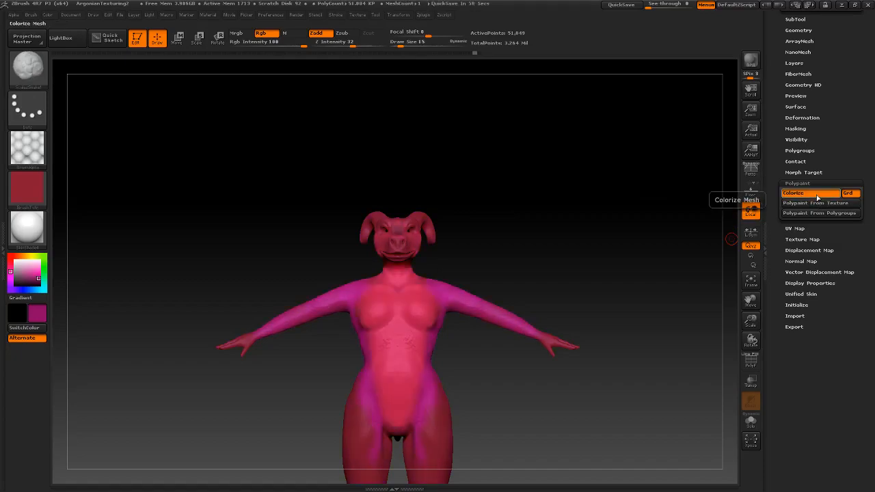
{"action": "left_click", "coordinate": [802, 239]}
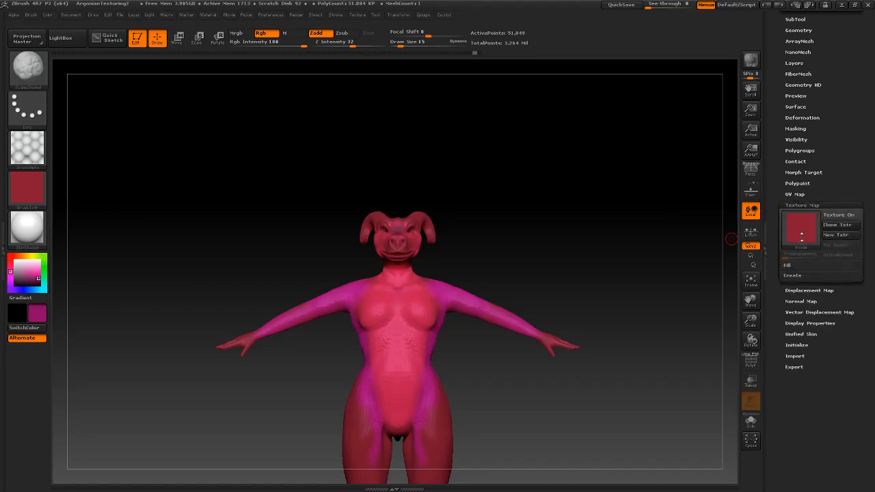
Build a texture map with New From Polypaint and clone it into the current texture
{"action": "left_click", "coordinate": [792, 276]}
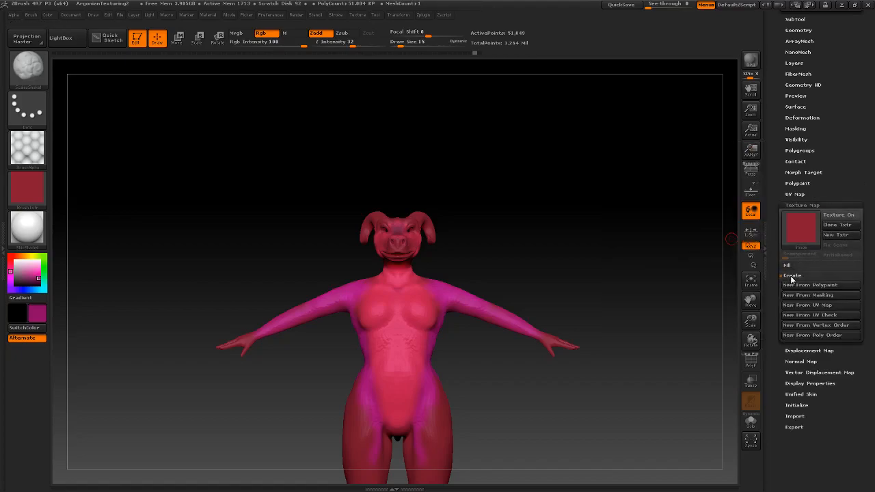
{"action": "left_click", "coordinate": [841, 286]}
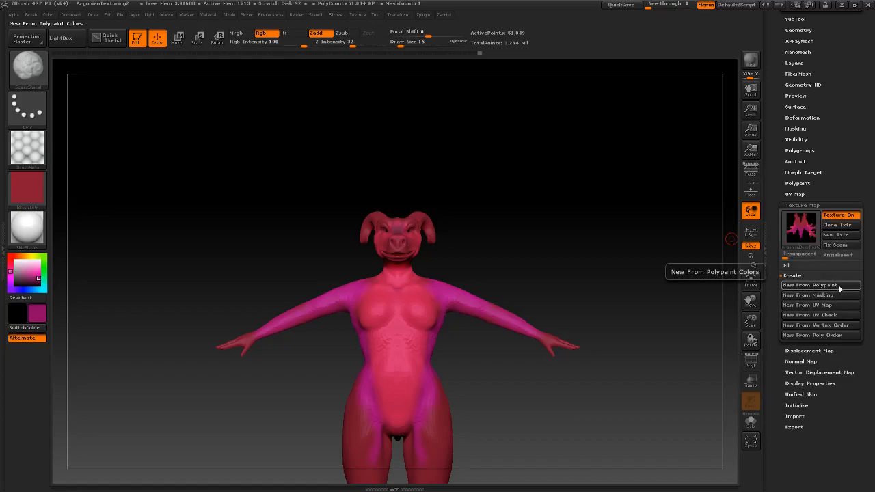
{"action": "left_click", "coordinate": [836, 230]}
{"action": "left_click", "coordinate": [25, 179]}
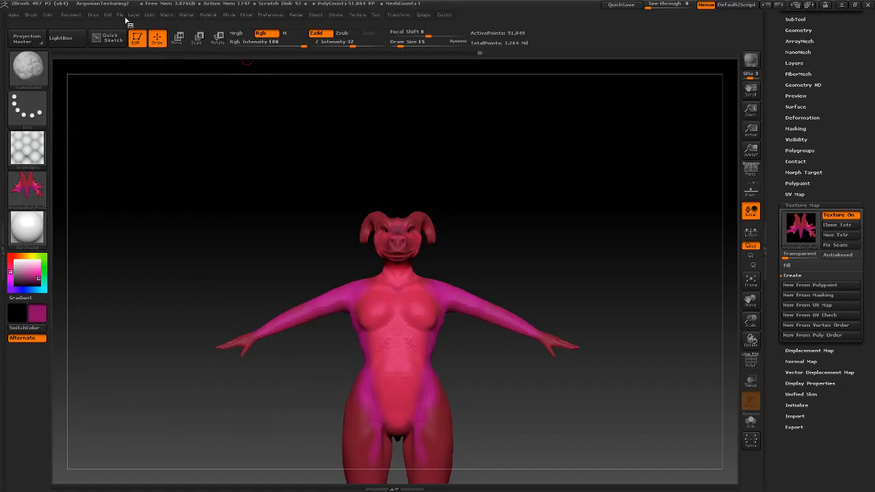
{"action": "left_click", "coordinate": [375, 15]}
Check the cloned texture in the Texture menu, collapse Stroke and UV Master, and start Tool > Export
{"action": "left_click", "coordinate": [357, 14]}
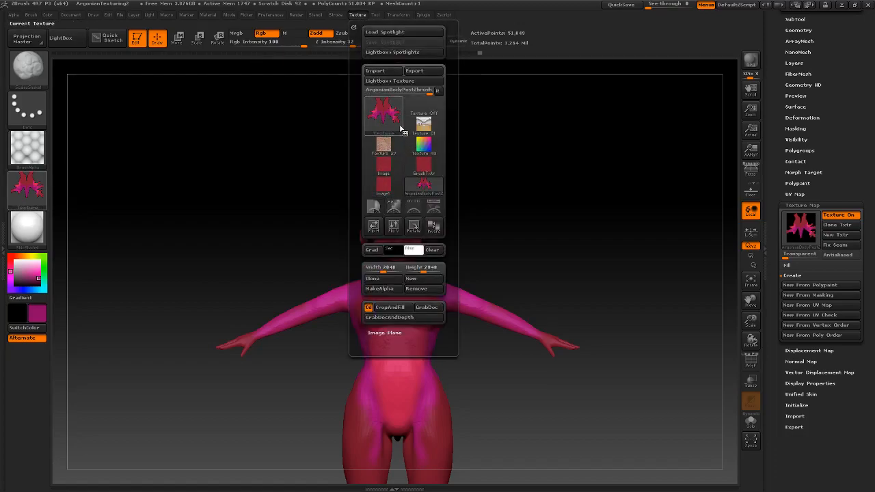
{"action": "mouse_move", "coordinate": [401, 128]}
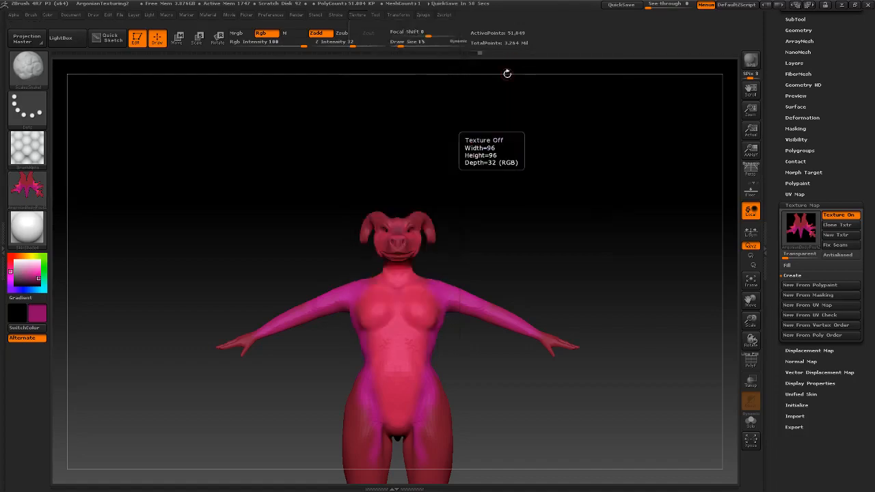
{"action": "left_click_drag", "start_coordinate": [852, 77], "coordinate": [836, 229]}
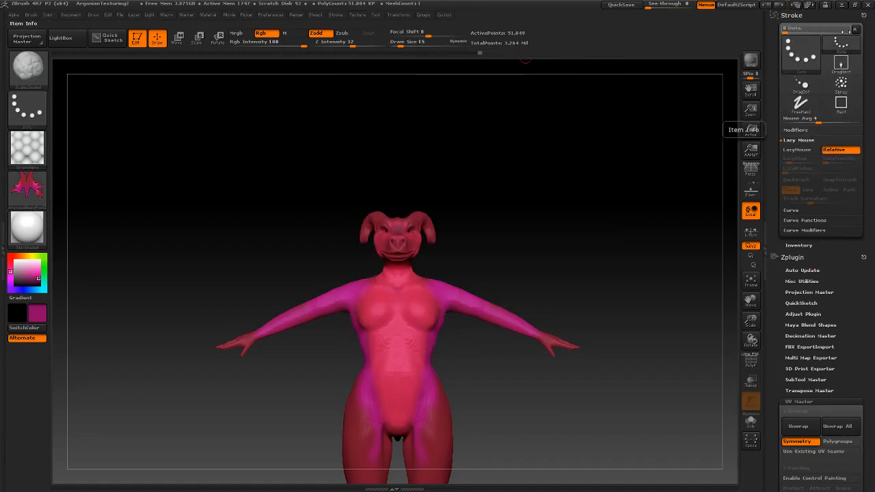
{"action": "left_click", "coordinate": [795, 16]}
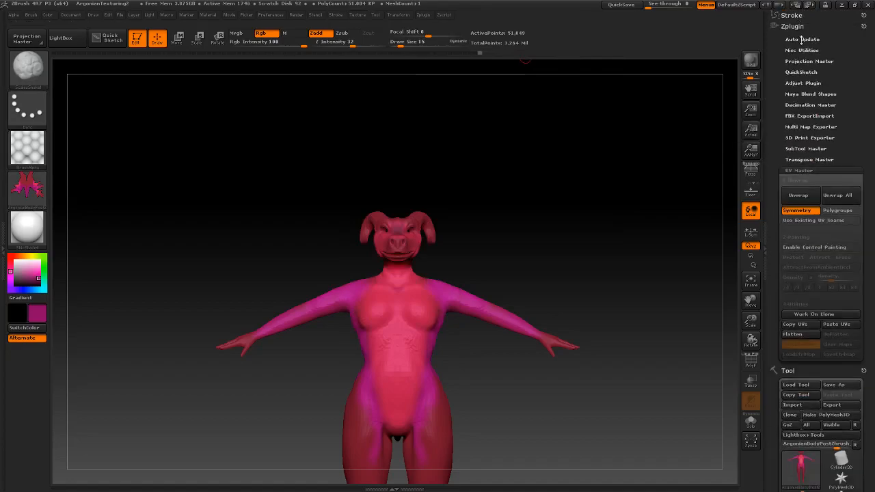
{"action": "scroll", "coordinate": [817, 109], "scroll_direction": "down", "scroll_amount": 3}
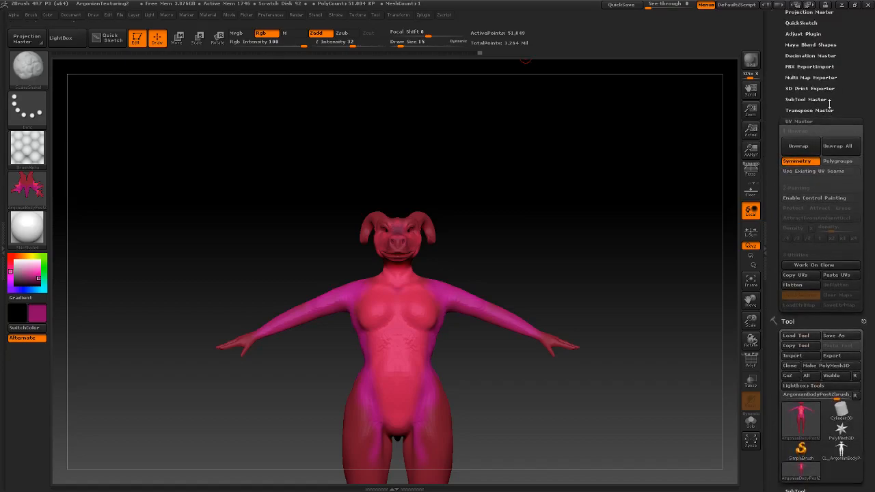
{"action": "left_click", "coordinate": [824, 120]}
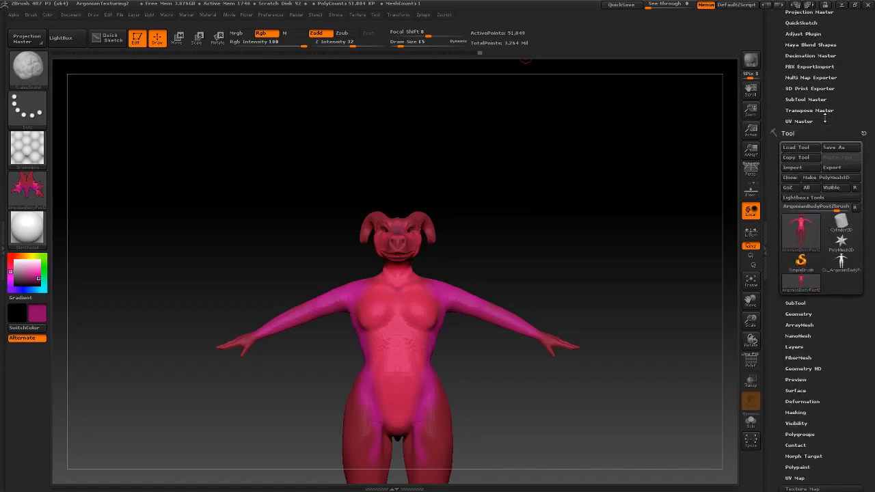
{"action": "left_click", "coordinate": [831, 168]}
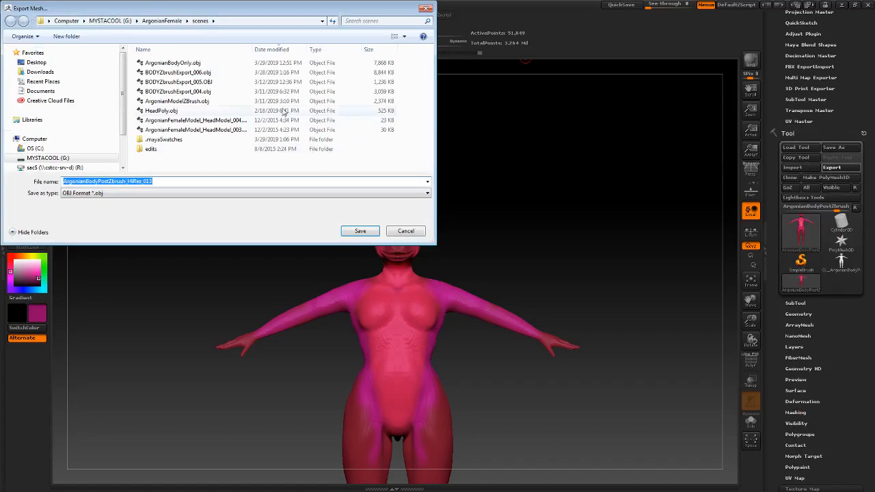
Export the mesh as Maya *.ma named ArgonianBodyPostZbrush_HiRez_014 in the scenes folder
{"action": "left_click", "coordinate": [328, 193]}
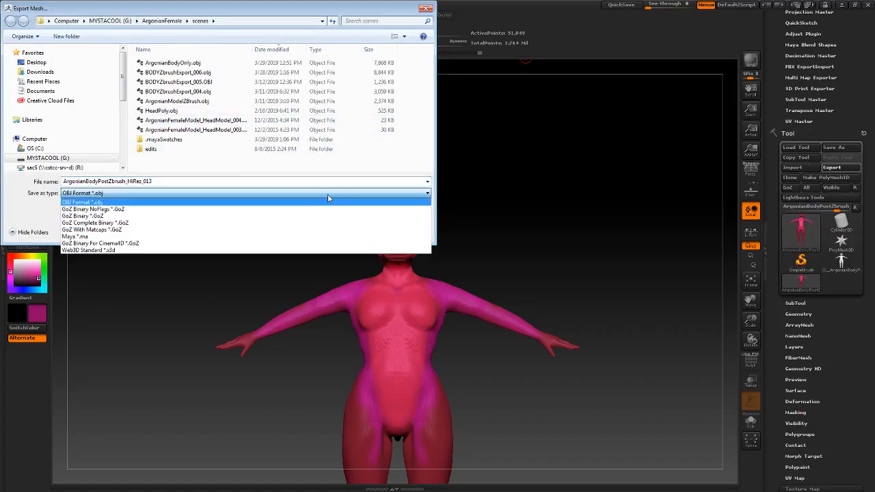
{"action": "left_click", "coordinate": [135, 237]}
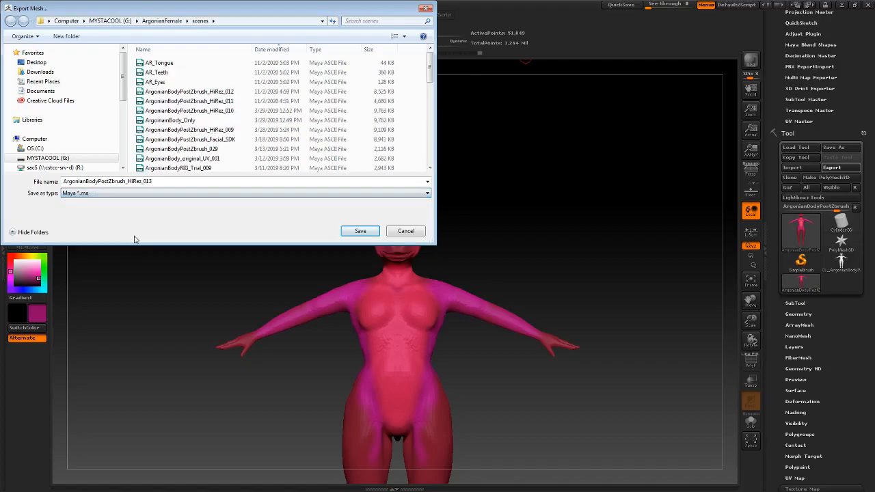
{"action": "left_click", "coordinate": [166, 182]}
{"action": "left_click", "coordinate": [165, 182]}
{"action": "key", "text": "BackSpace"}
{"action": "type", "text": "4"}
{"action": "key", "text": "Return"}
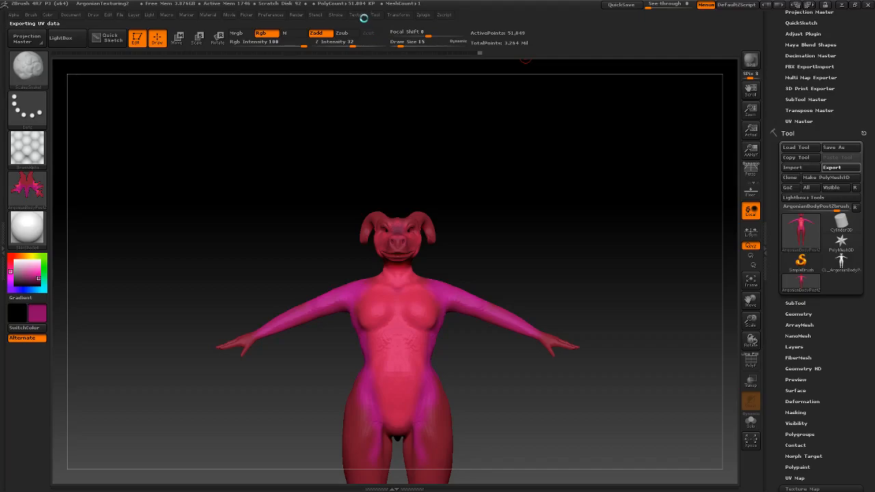
Scroll the Tool palette and expand the Normal Map settings
{"action": "scroll", "coordinate": [840, 441], "scroll_direction": "up", "scroll_amount": 2}
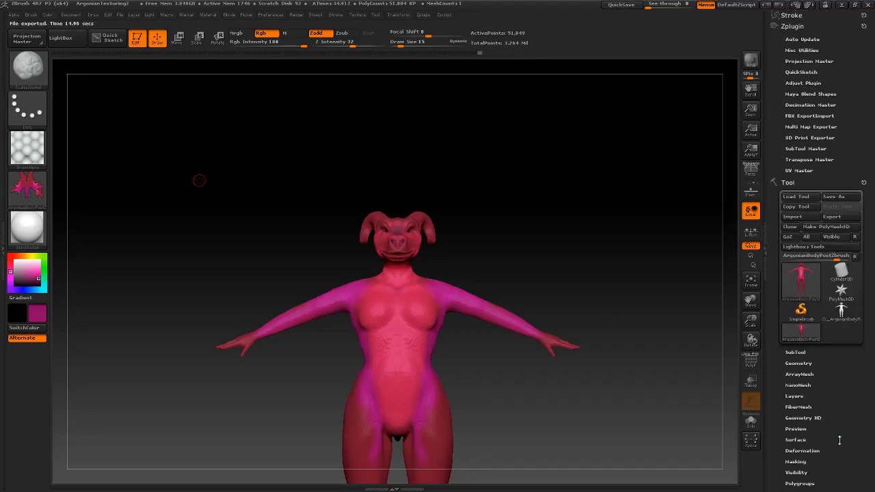
{"action": "left_click_drag", "start_coordinate": [840, 440], "coordinate": [837, 295]}
{"action": "left_click", "coordinate": [837, 296]}
{"action": "left_click_drag", "start_coordinate": [850, 266], "coordinate": [853, 210]}
{"action": "left_click", "coordinate": [807, 318]}
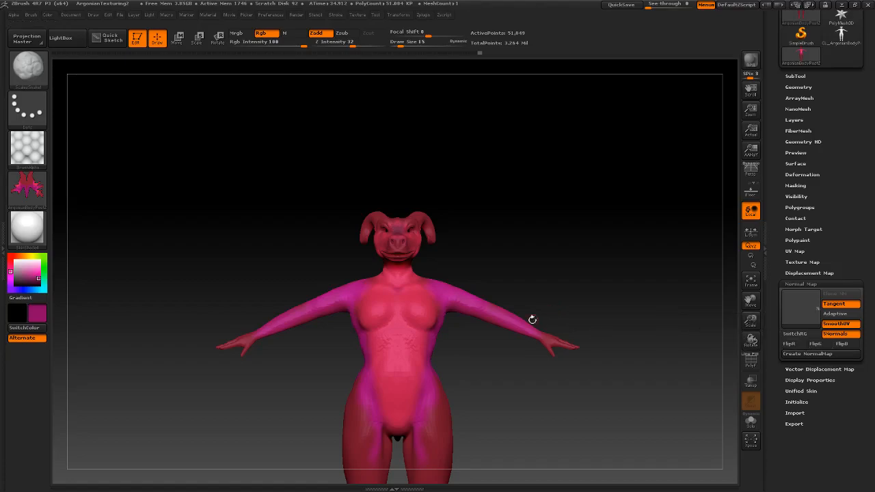
Rotate, pan and zoom the creature to look it over from the side, including the tail
{"action": "mouse_move", "coordinate": [647, 287]}
{"action": "left_mouse_down"}
{"action": "mouse_move", "coordinate": [587, 285]}
{"action": "mouse_move", "coordinate": [530, 246]}
{"action": "left_mouse_up"}
{"action": "left_click_drag", "start_coordinate": [474, 268], "coordinate": [516, 281]}
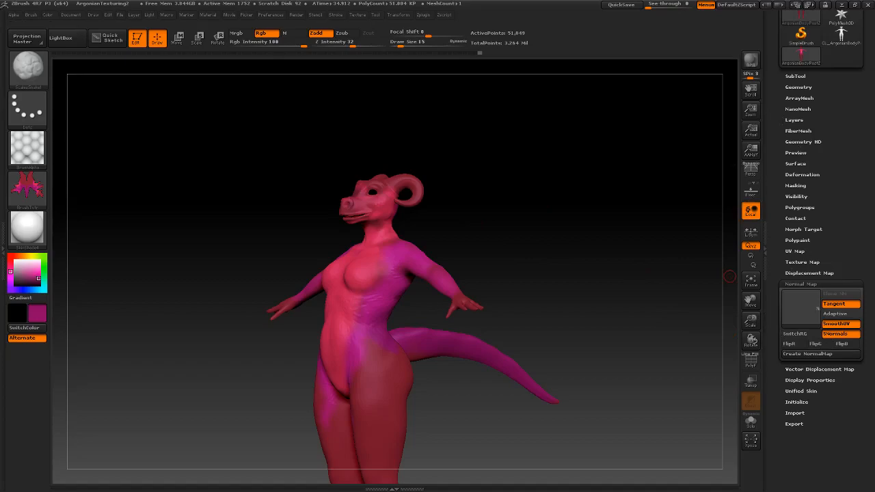
{"action": "left_click_drag", "start_coordinate": [602, 239], "coordinate": [578, 244]}
{"action": "left_click_drag", "start_coordinate": [479, 246], "coordinate": [530, 239], "text": "alt"}
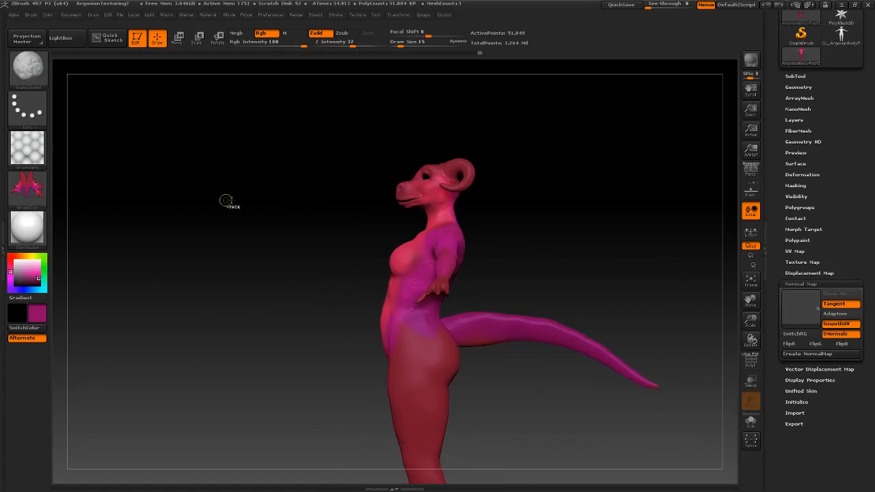
{"action": "right_click_drag", "start_coordinate": [270, 194], "coordinate": [287, 206], "text": "ctrl"}
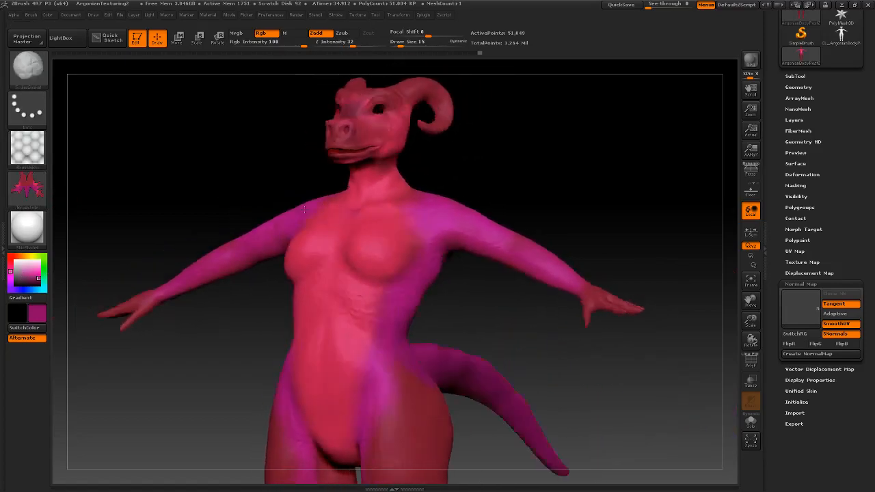